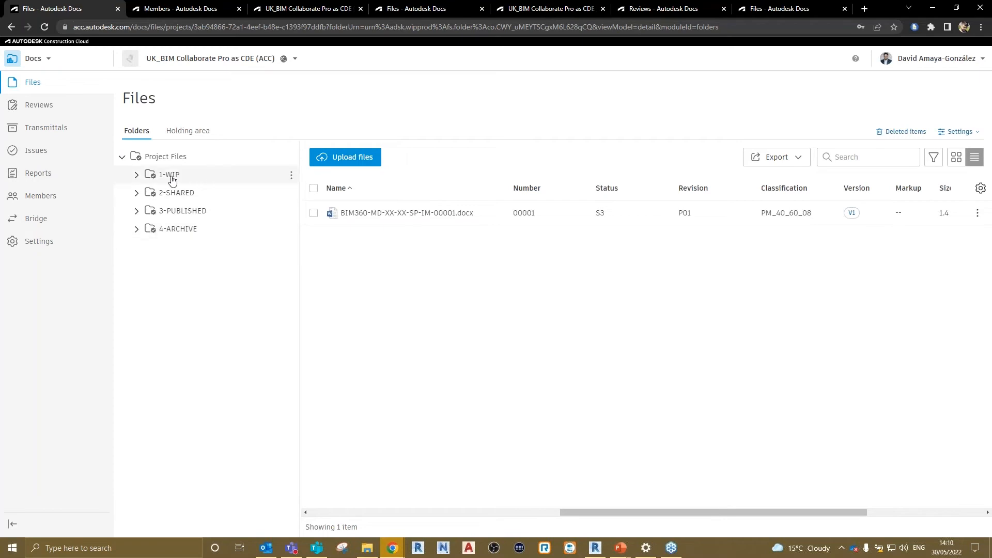
Expand the 1-WIP folder and open its IM-INFORMATION MANAGER subfolder to view the files
click(138, 176)
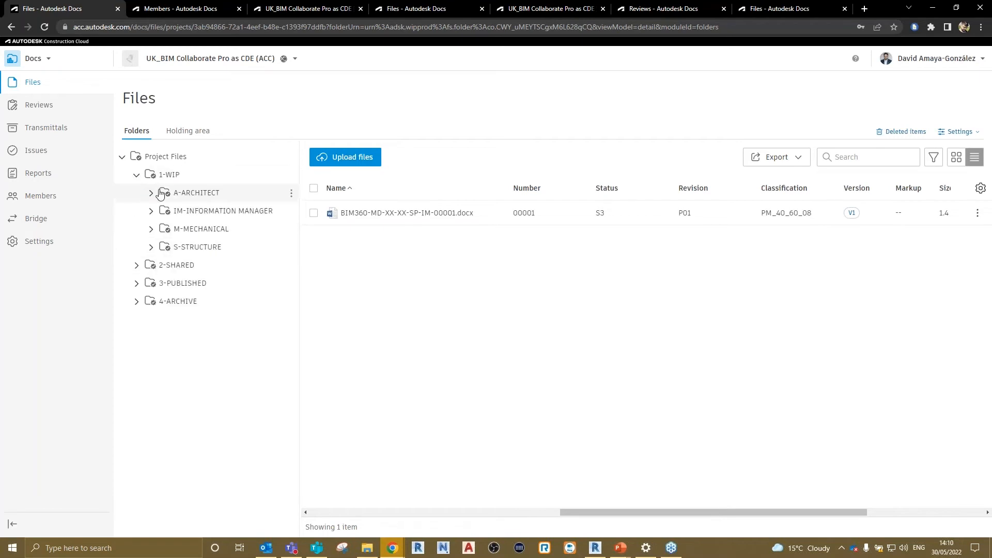
click(201, 213)
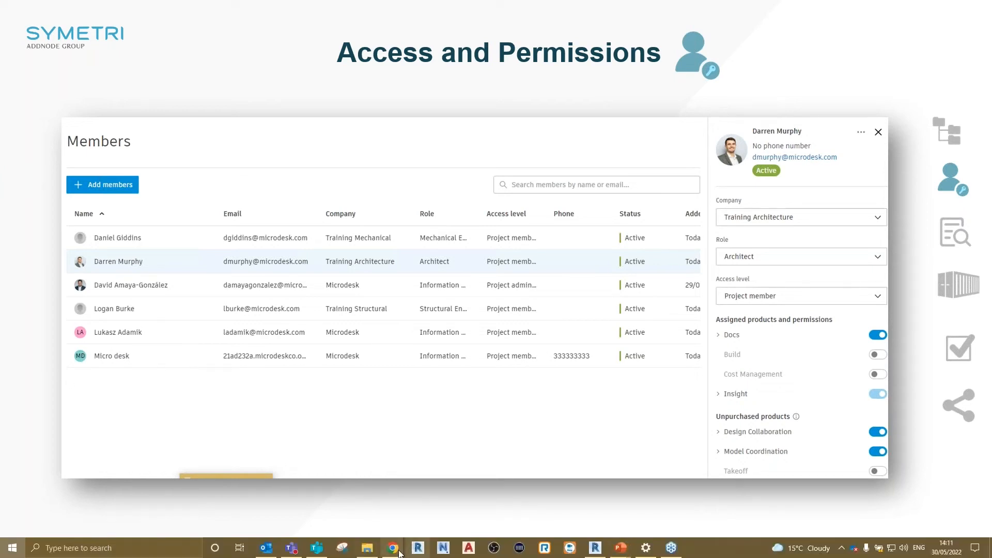
Switch from the presentation to the browser and show the project's Members list in Autodesk Docs
key(super)
mouse_move(372, 551)
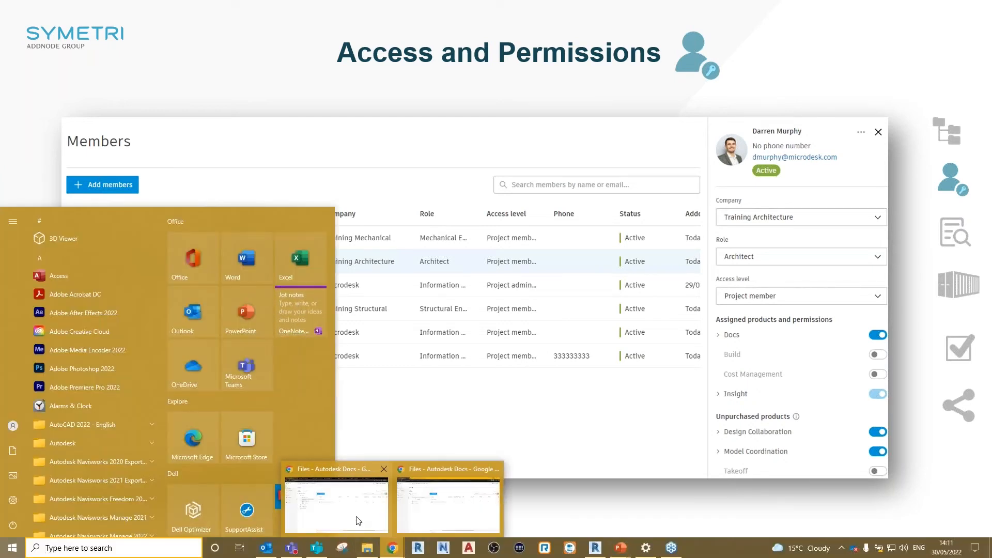
click(339, 499)
click(172, 12)
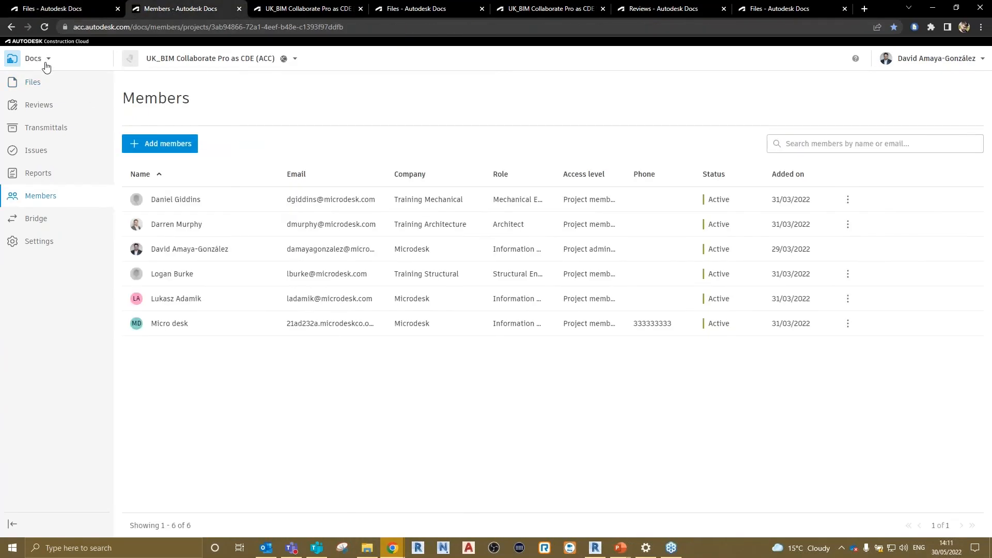
key(super)
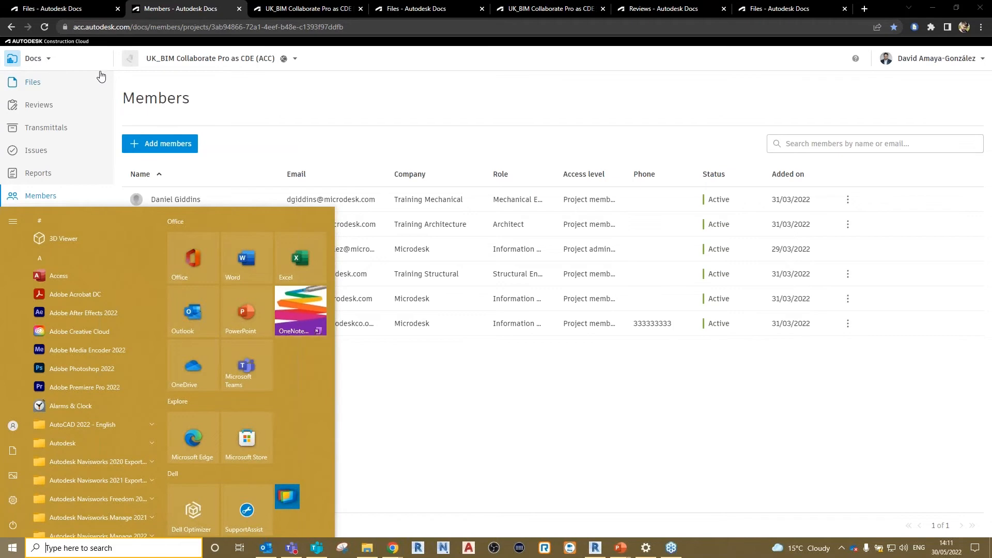
click(94, 84)
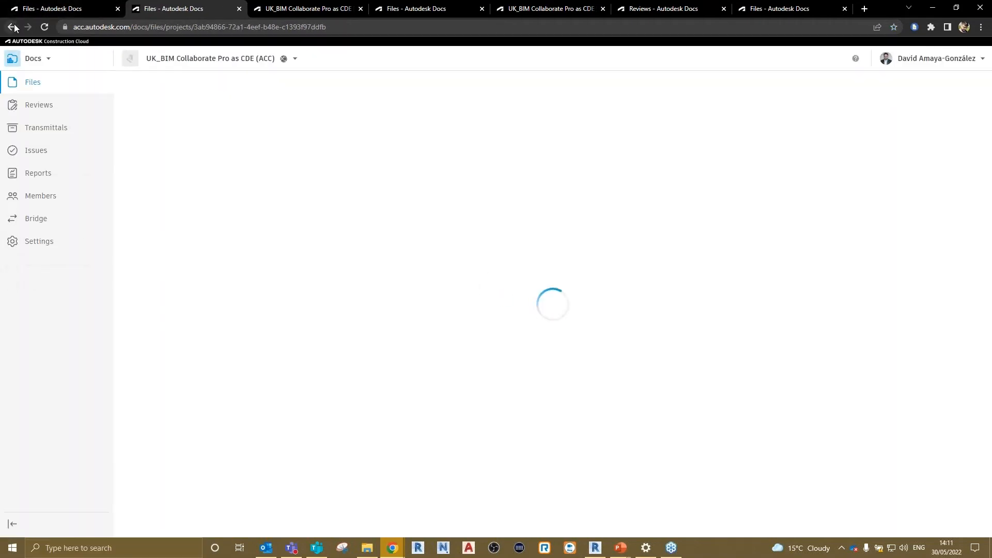
click(11, 27)
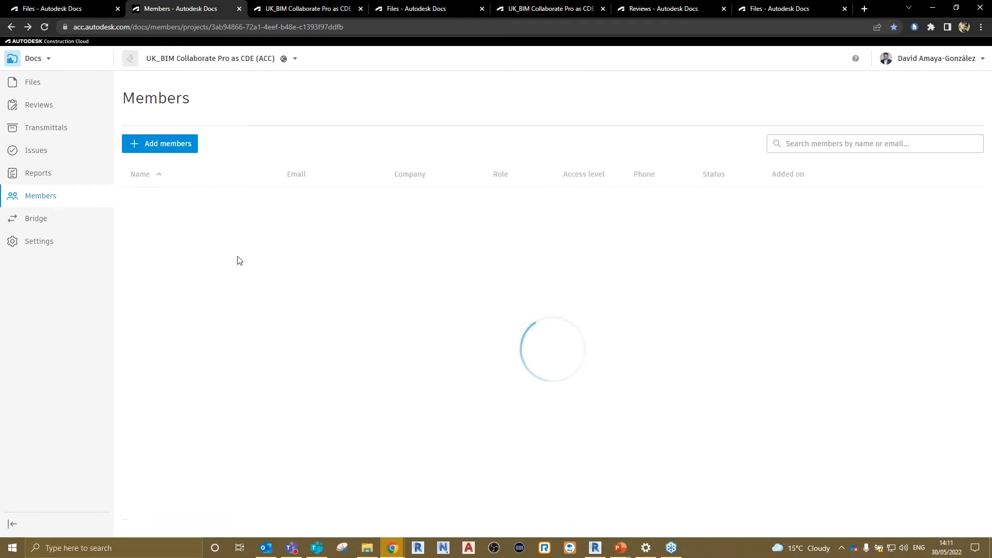
click(38, 157)
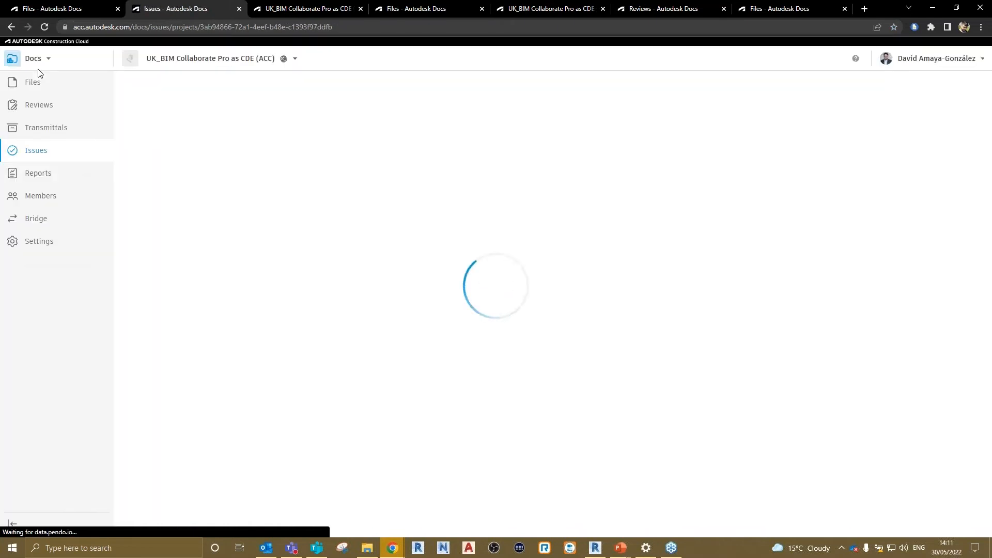
click(48, 197)
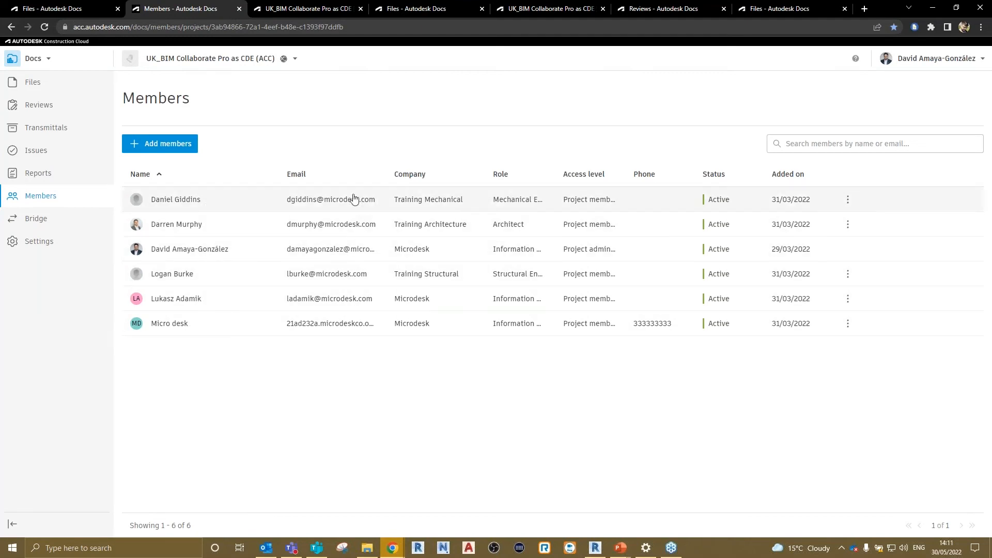
Review the form for adding project members and cancel it without adding anyone
click(172, 146)
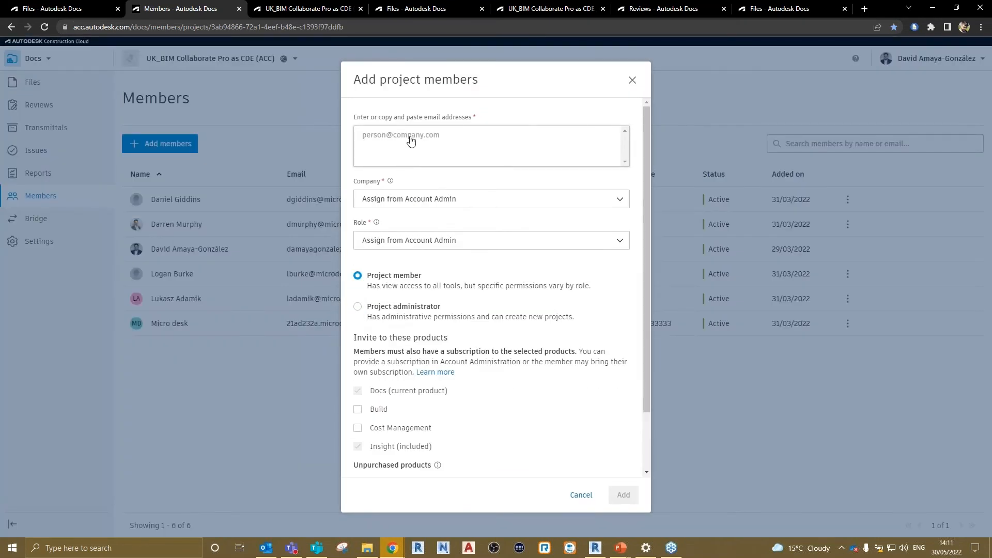
click(463, 140)
click(580, 496)
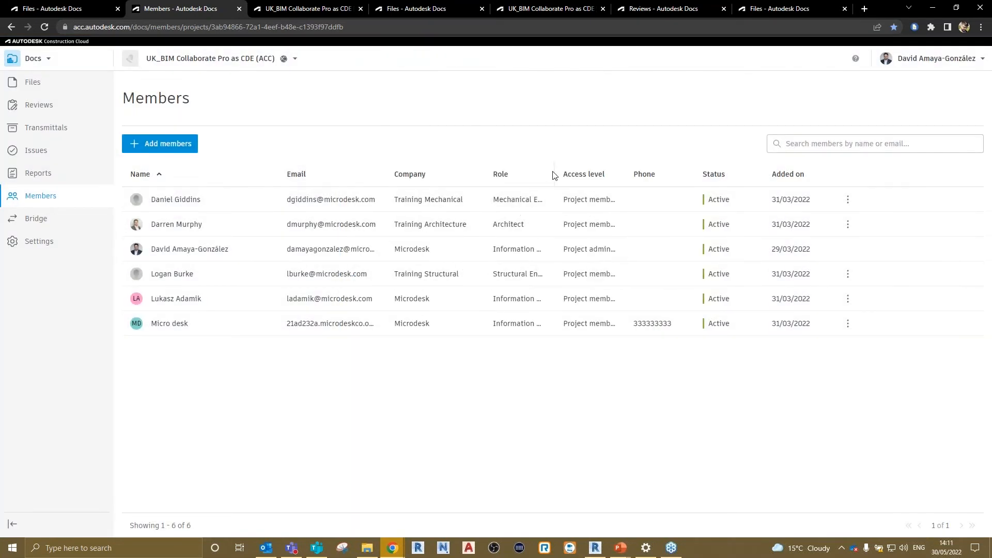
Widen the Role and Access level columns of the members table
drag(555, 174, 664, 174)
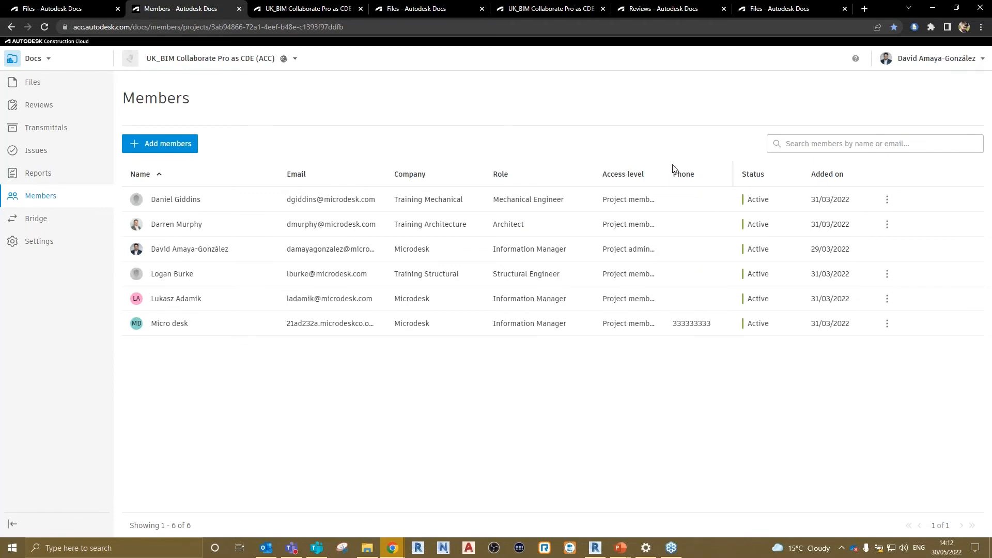
mouse_move(664, 174)
mouse_down()
mouse_move(700, 169)
mouse_move(620, 208)
mouse_move(675, 161)
mouse_up()
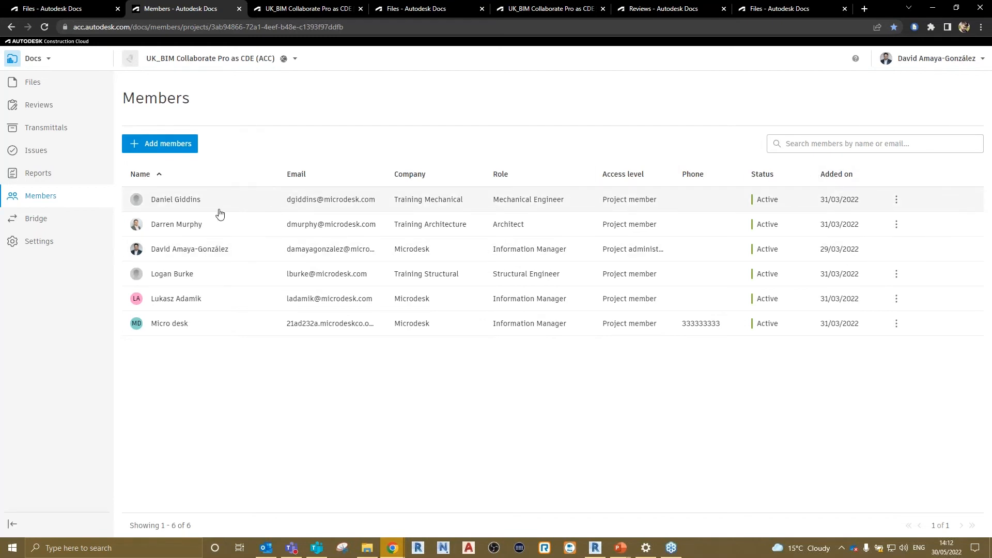
Open the details of the member with the Architect role and view the available access levels
click(178, 229)
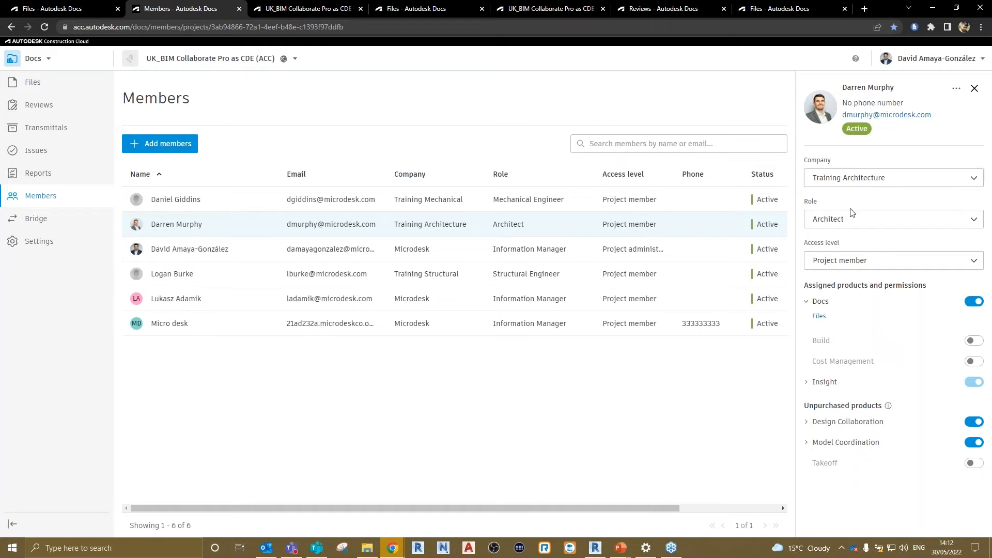
click(862, 269)
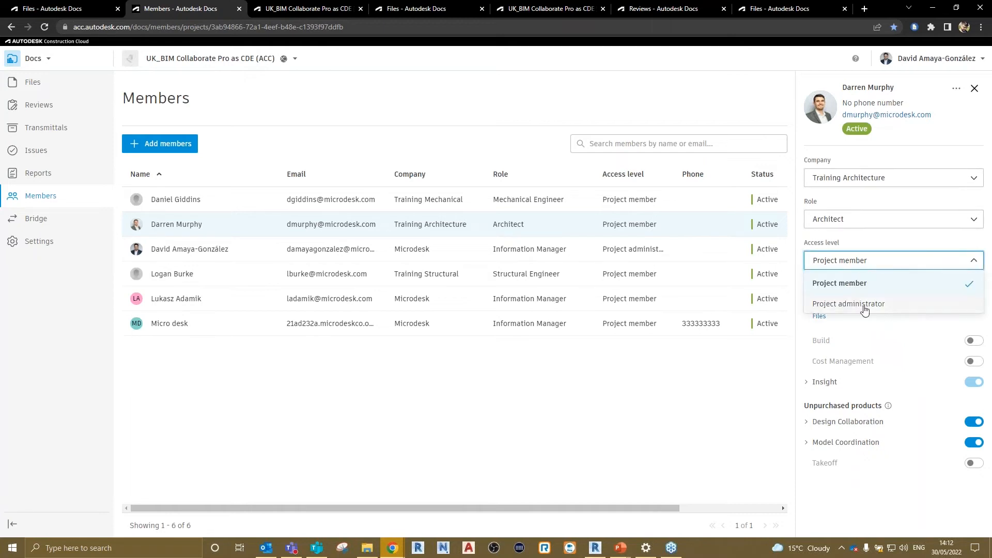
click(862, 265)
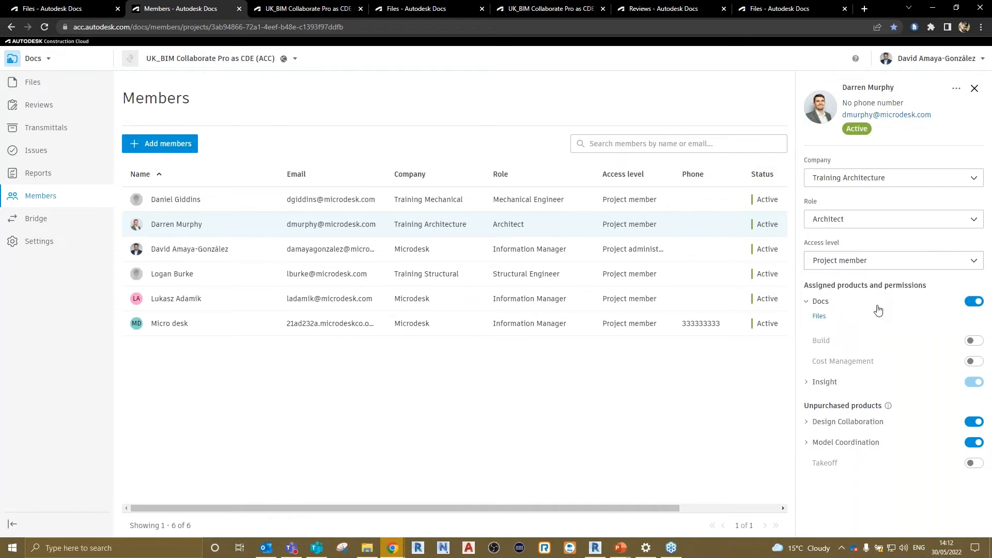
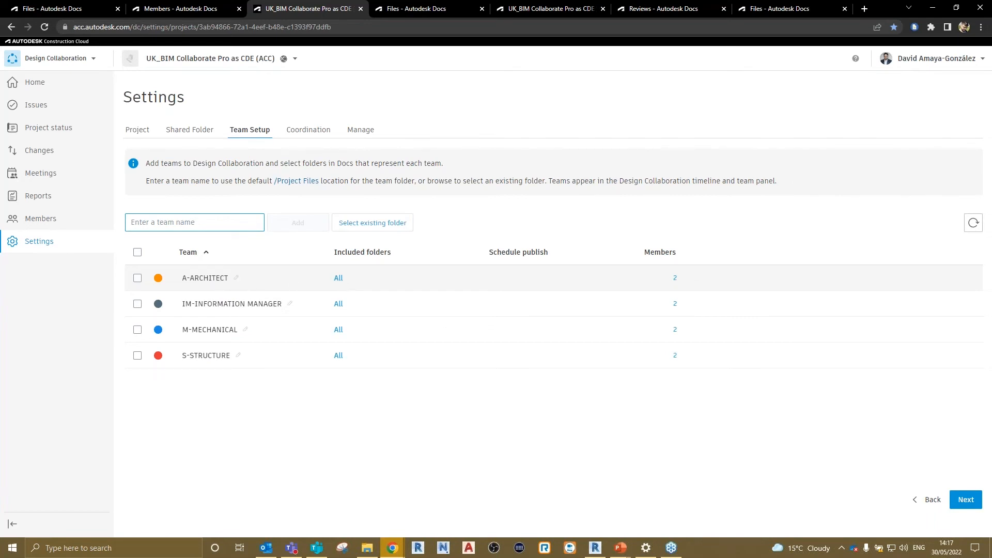
Check the A-ARCHITECT team's content folders against its folder under 1-WIP in Docs, and close the folder settings unchanged
click(338, 278)
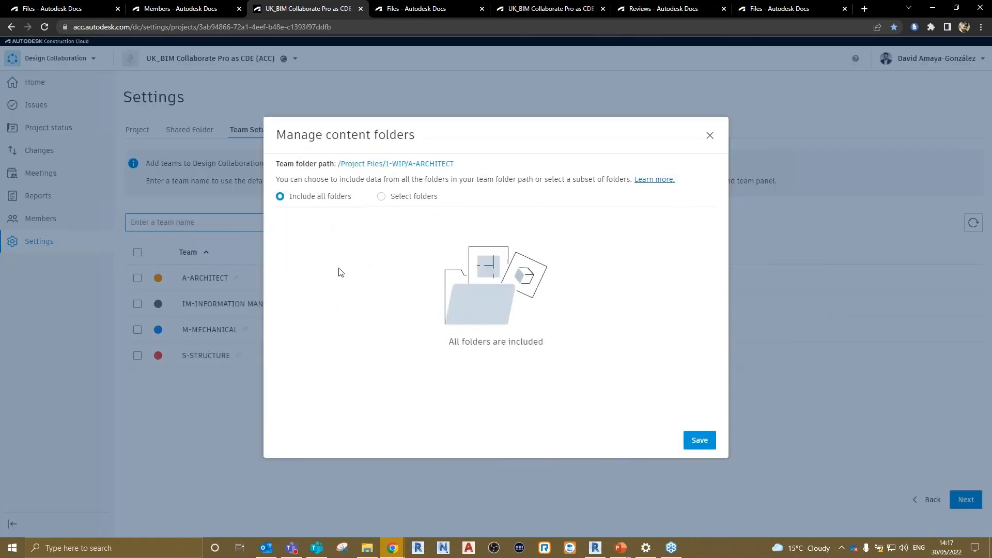
click(406, 166)
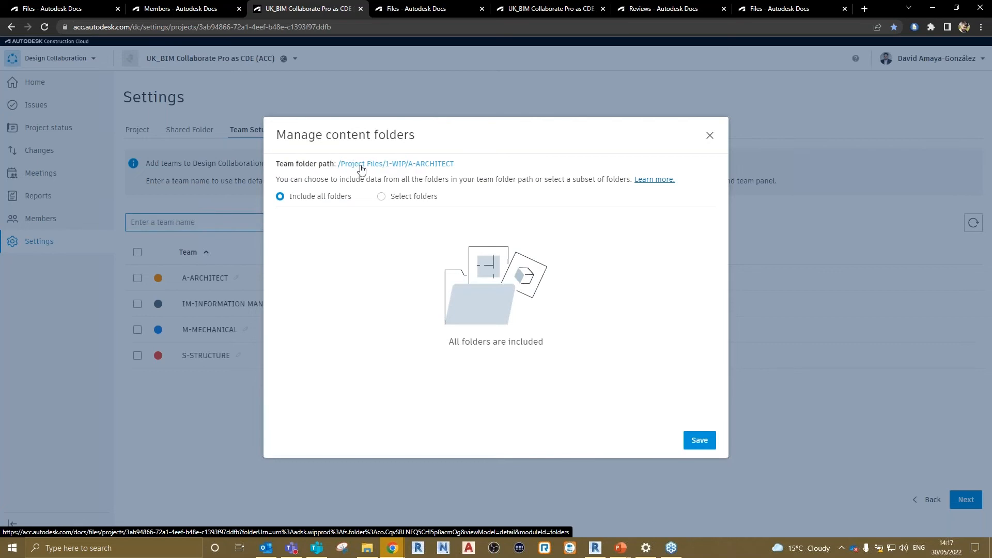
click(436, 166)
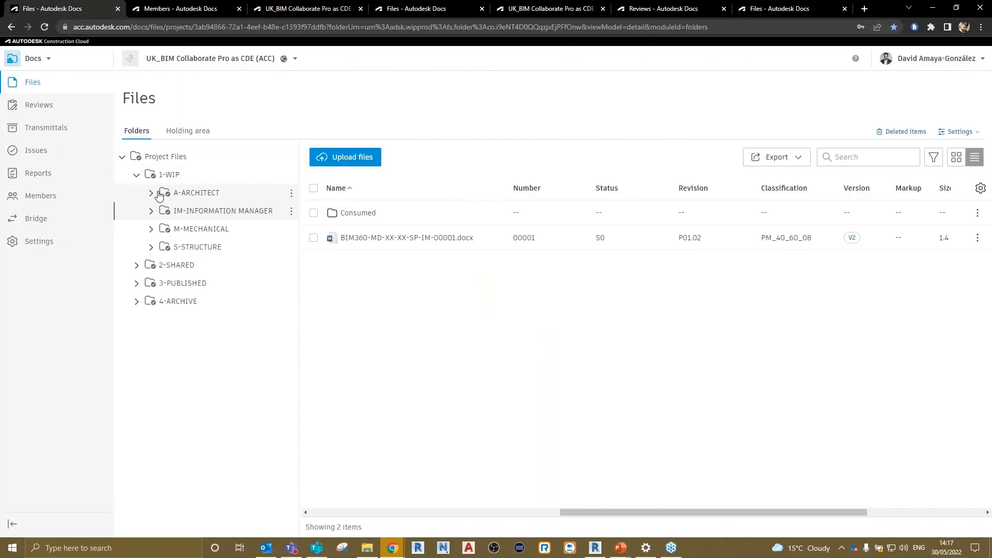
click(153, 193)
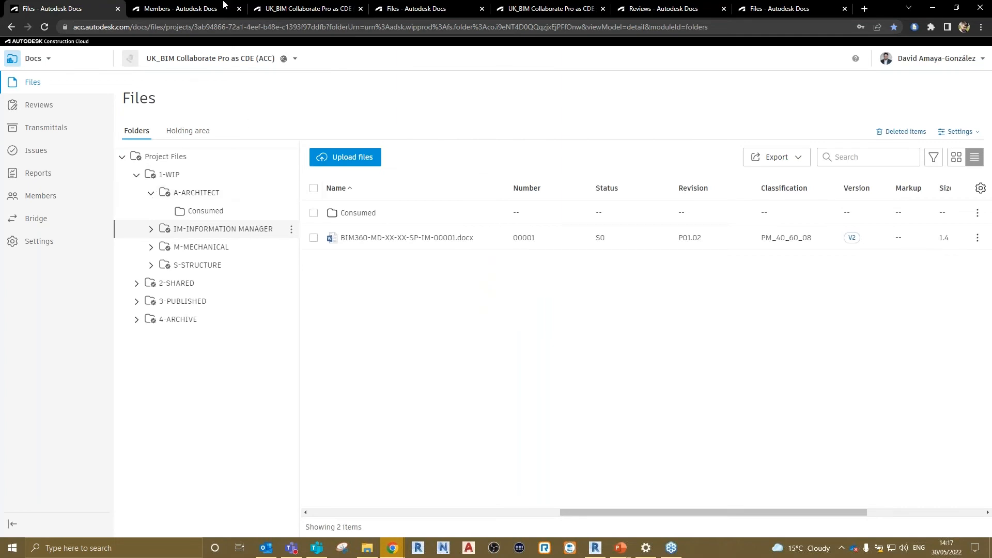
click(274, 8)
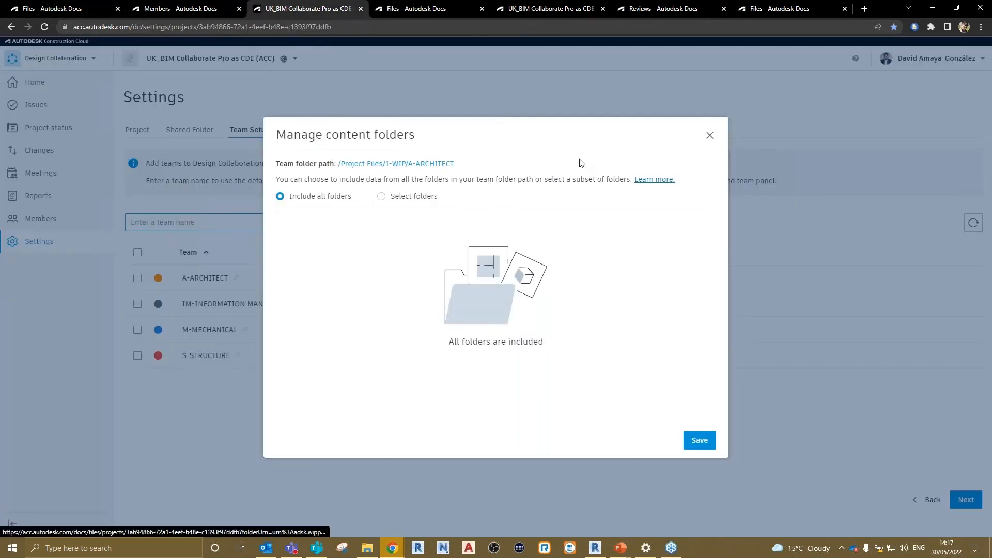
click(711, 136)
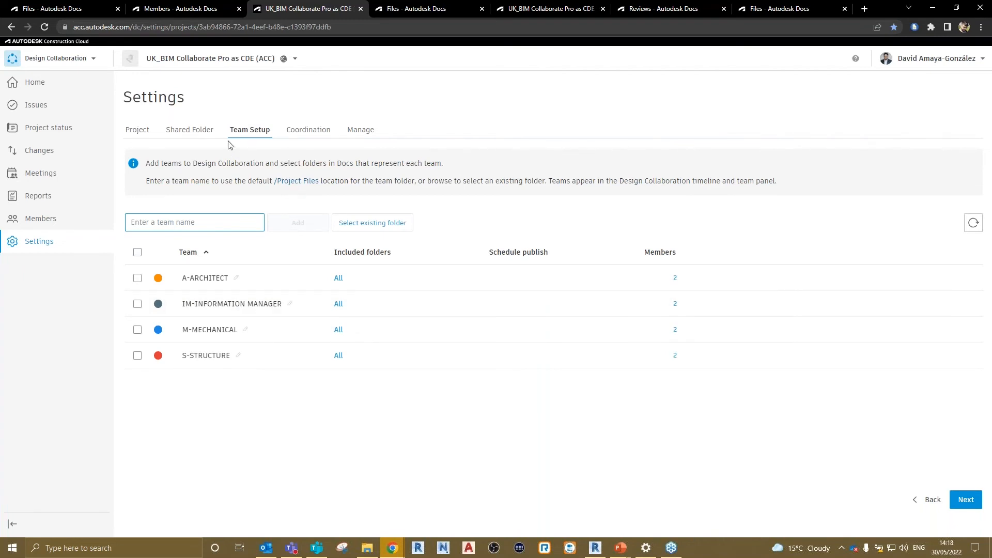
Review the Design Collaboration shared folder location, compare it with the Docs folder tree, and return to the team setup
click(201, 134)
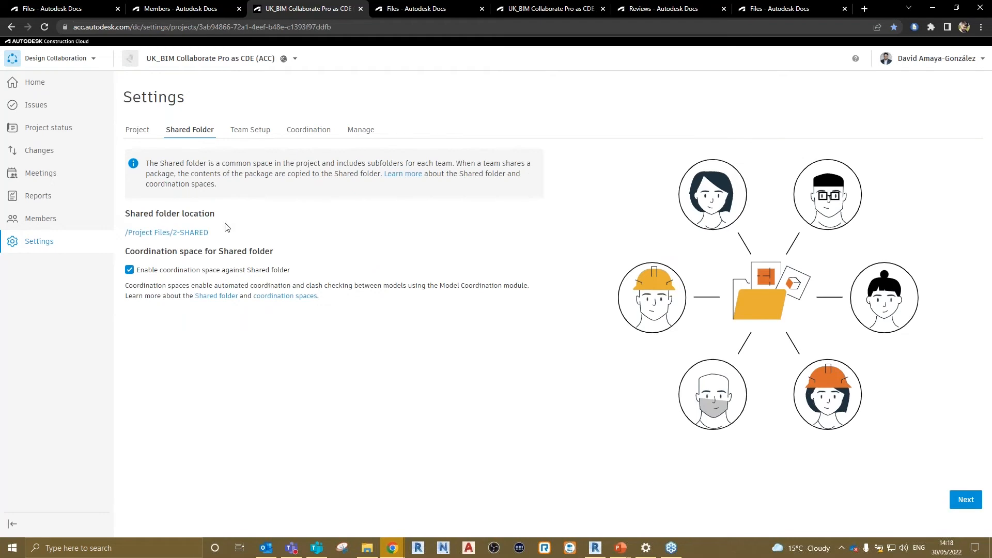
click(193, 236)
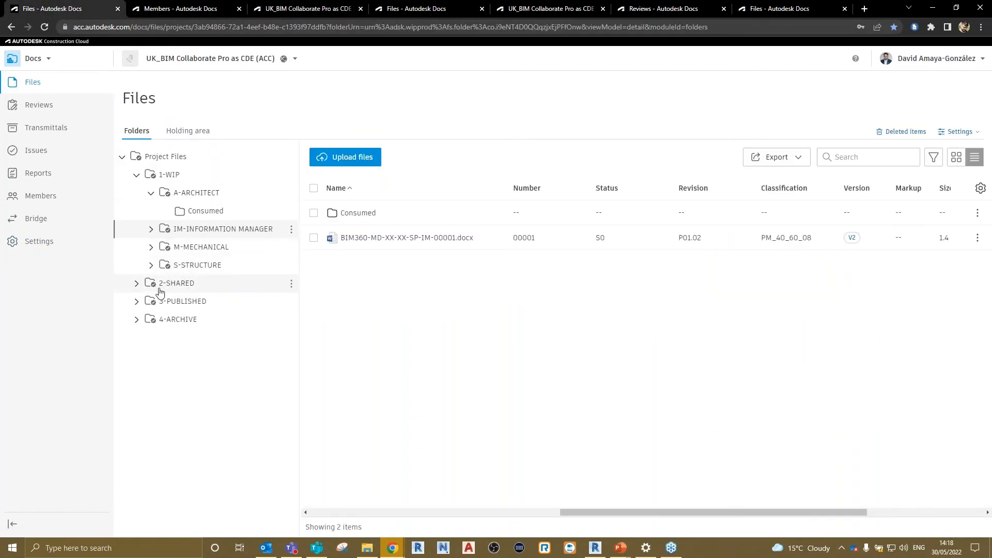
click(313, 9)
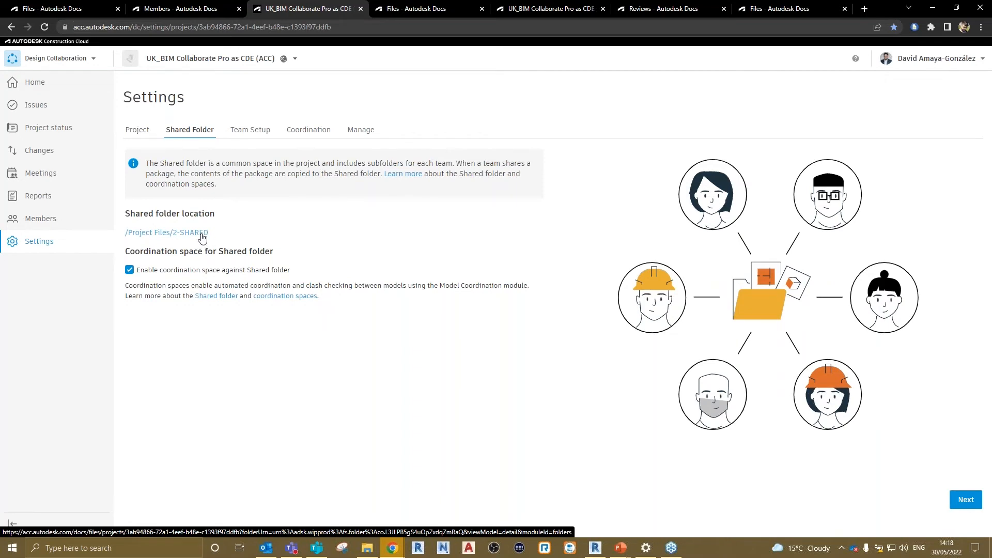
click(242, 133)
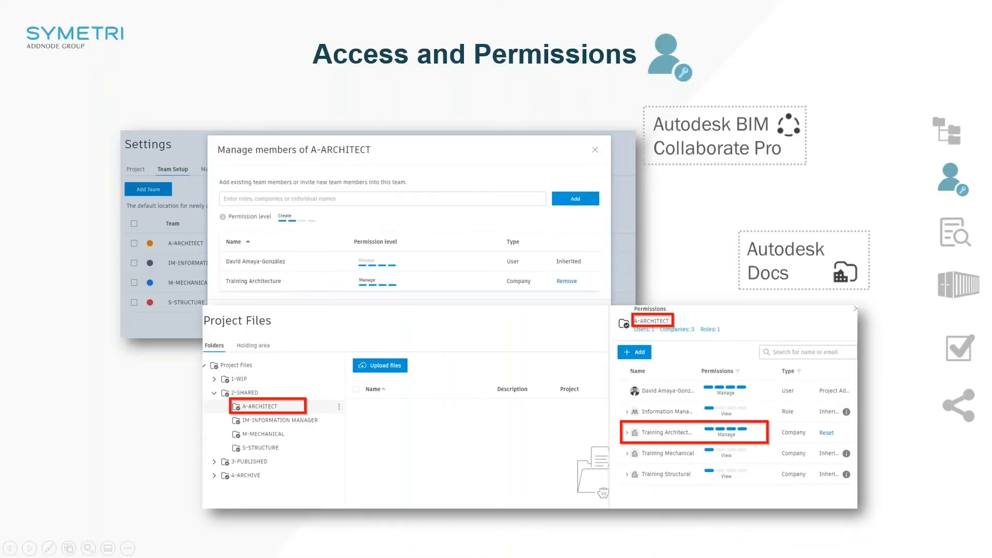
Advance the presentation to the Audit slide, and switch to the A-ARCHITECT folder's files in Autodesk Docs
key(Right)
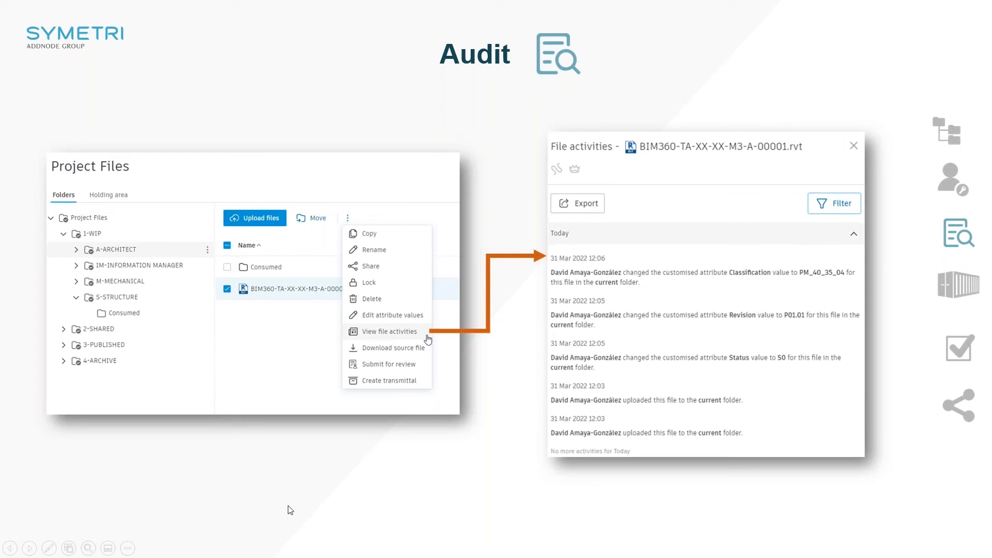
key(super)
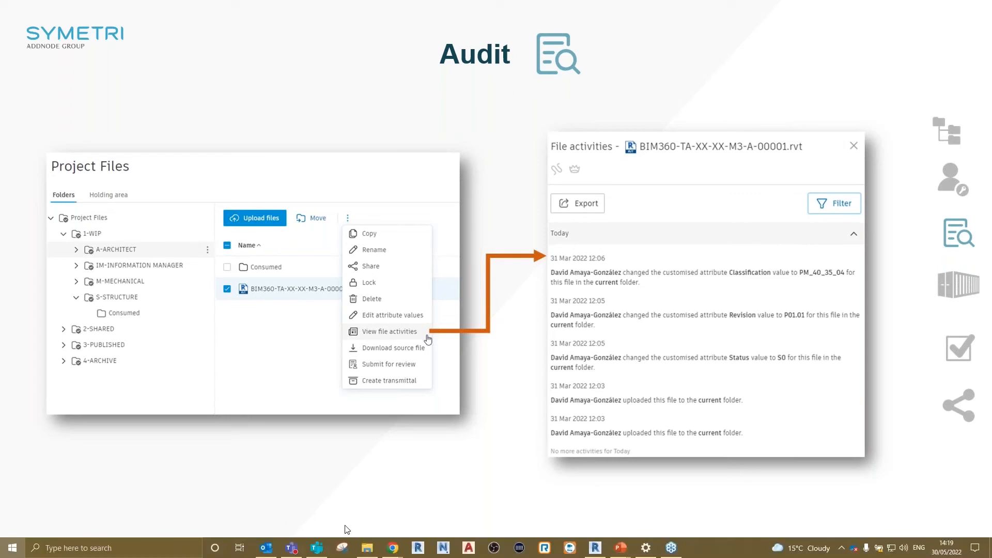
mouse_move(392, 547)
click(370, 532)
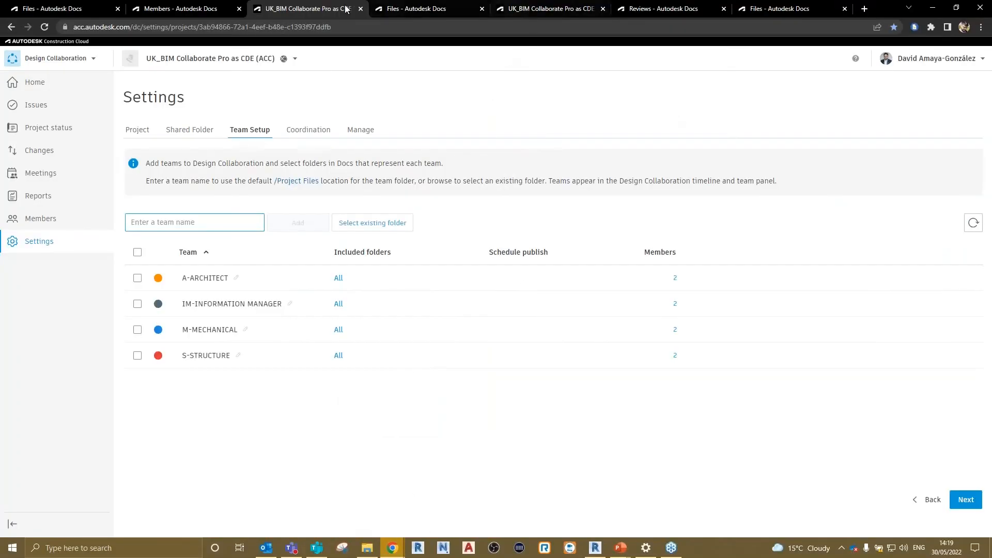
click(403, 9)
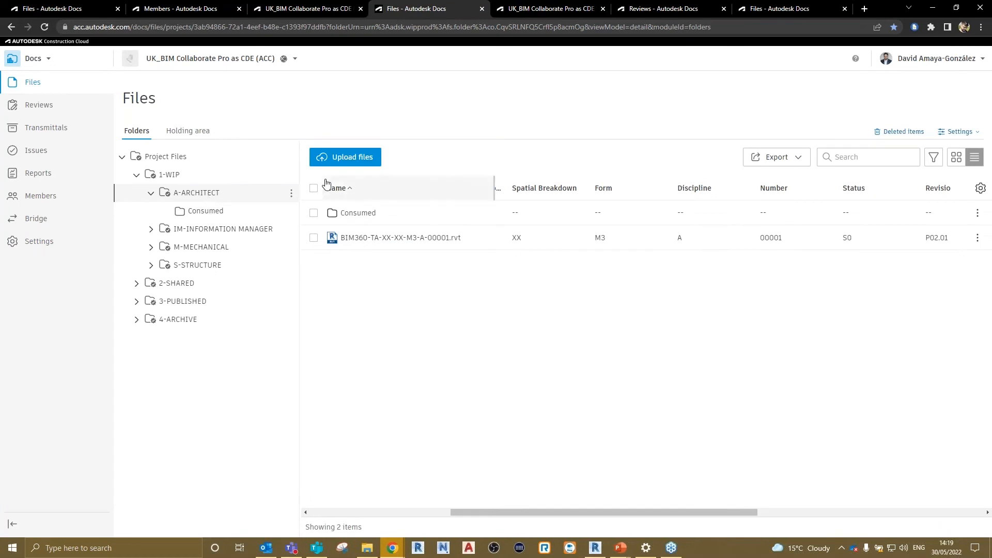
key(super)
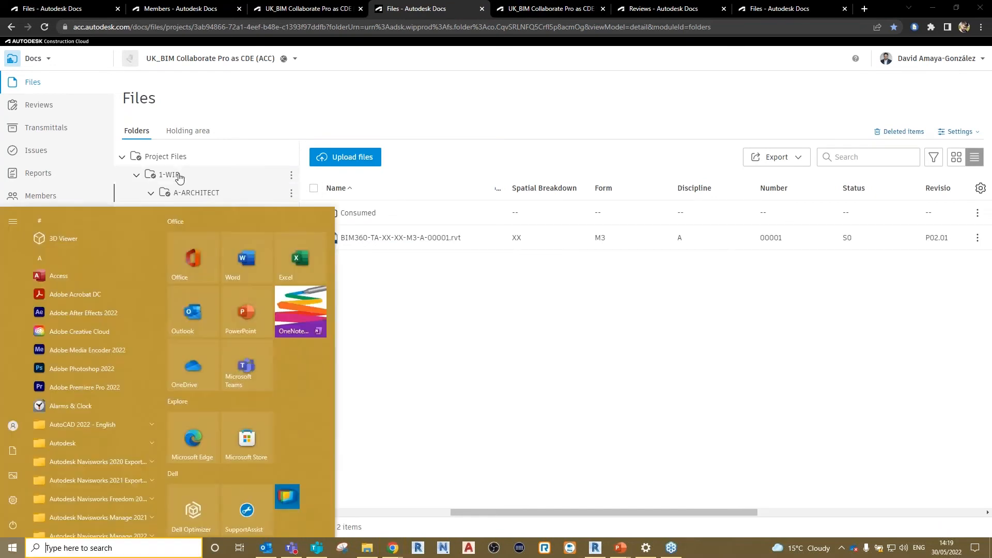
key(super)
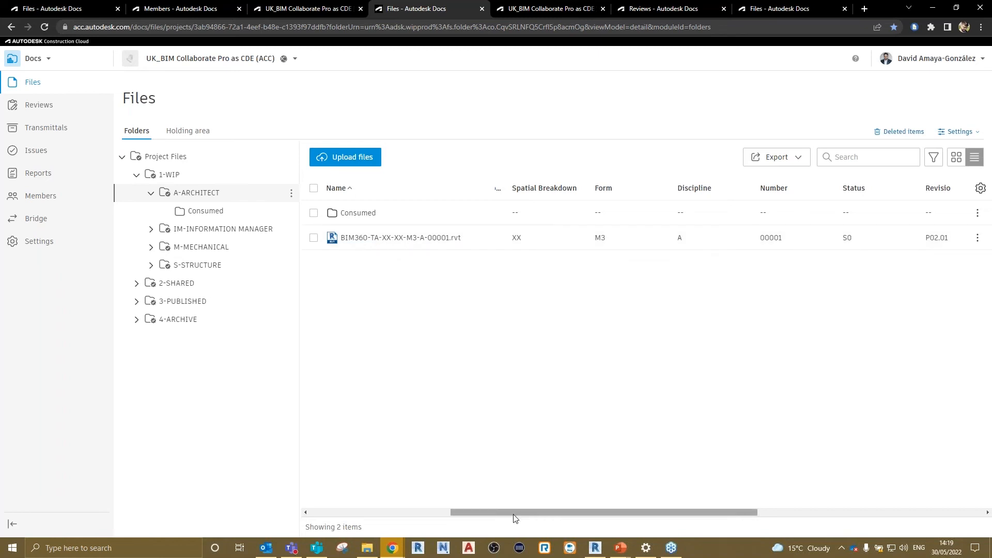
Select the Revit model BIM360-TA-XX-XX-M3-A-00001.rvt in the A-ARCHITECT folder and view its file activities
drag(513, 512, 697, 510)
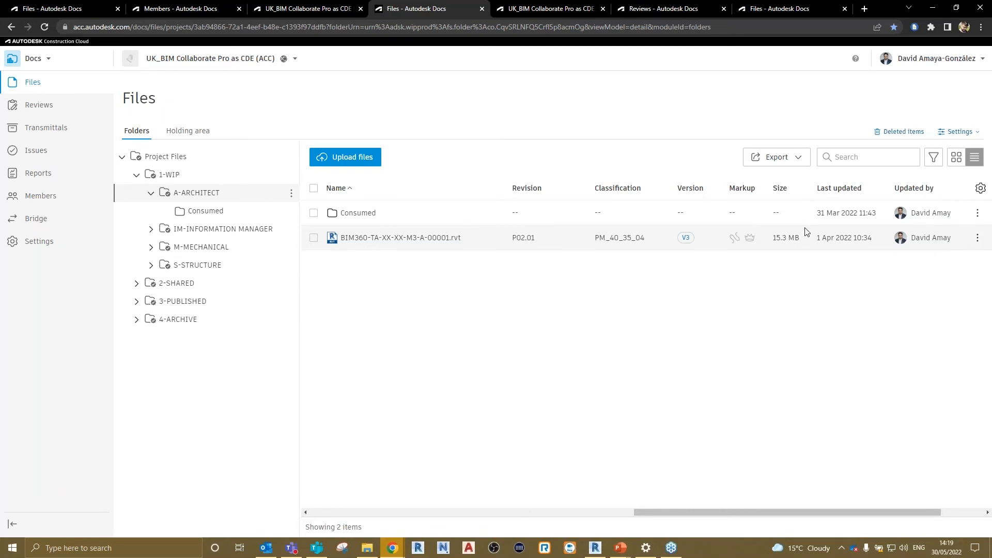
click(314, 238)
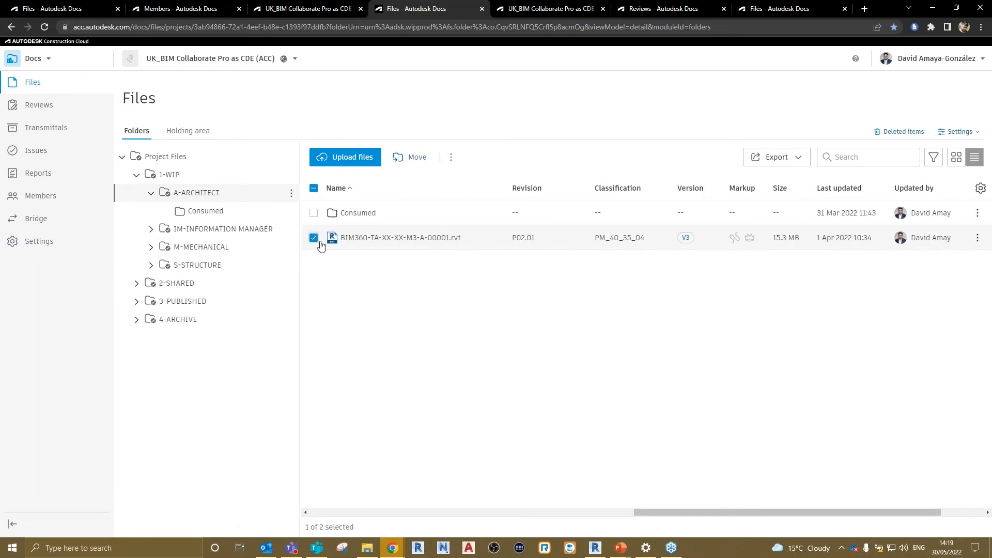
click(452, 158)
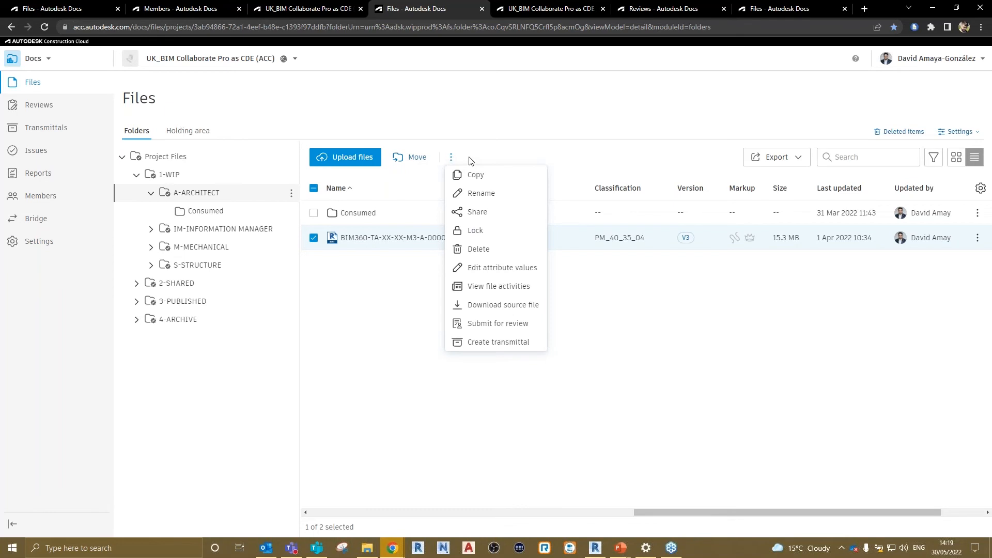
click(488, 295)
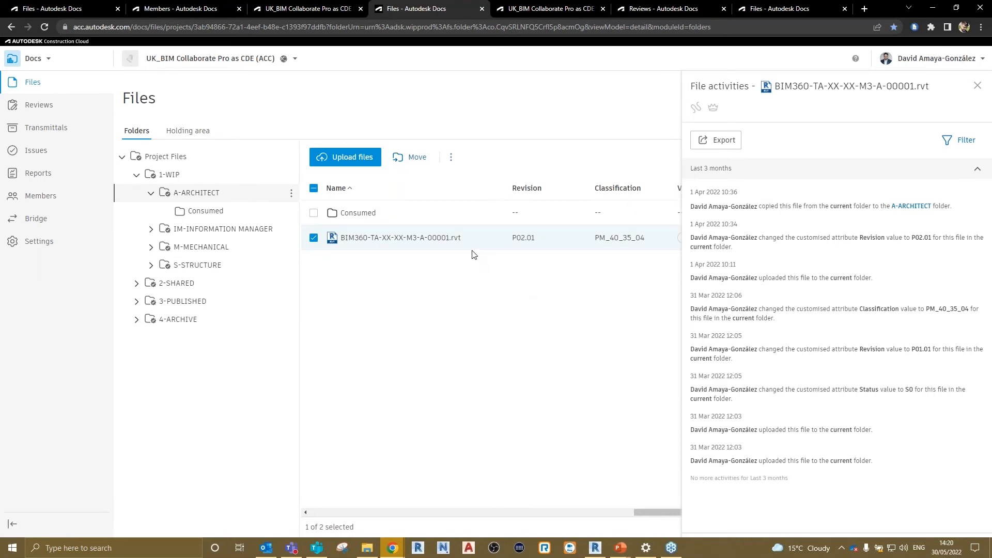
mouse_move(468, 238)
Filter the file activities by the first listed member and the Move file activity, and close the activity log after reviewing it
click(964, 144)
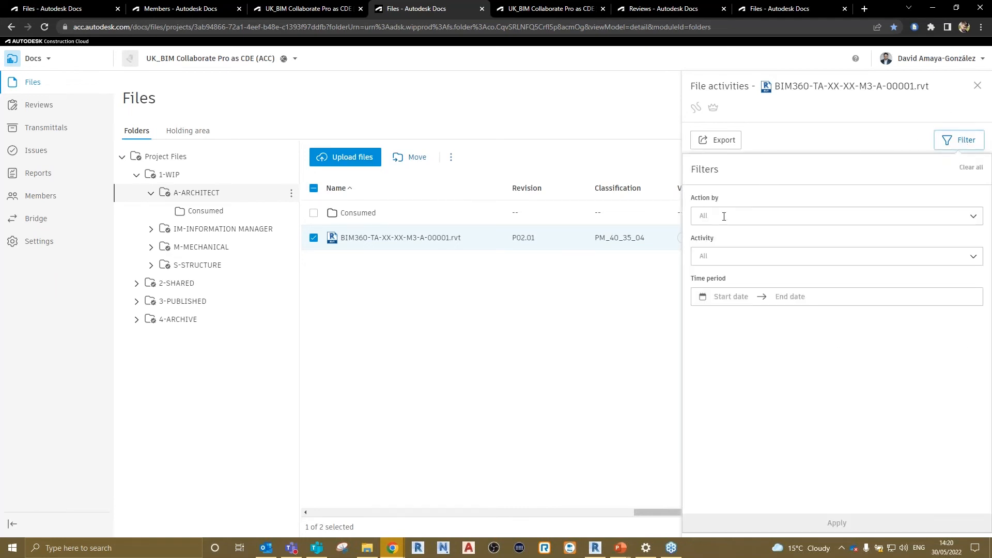
click(974, 219)
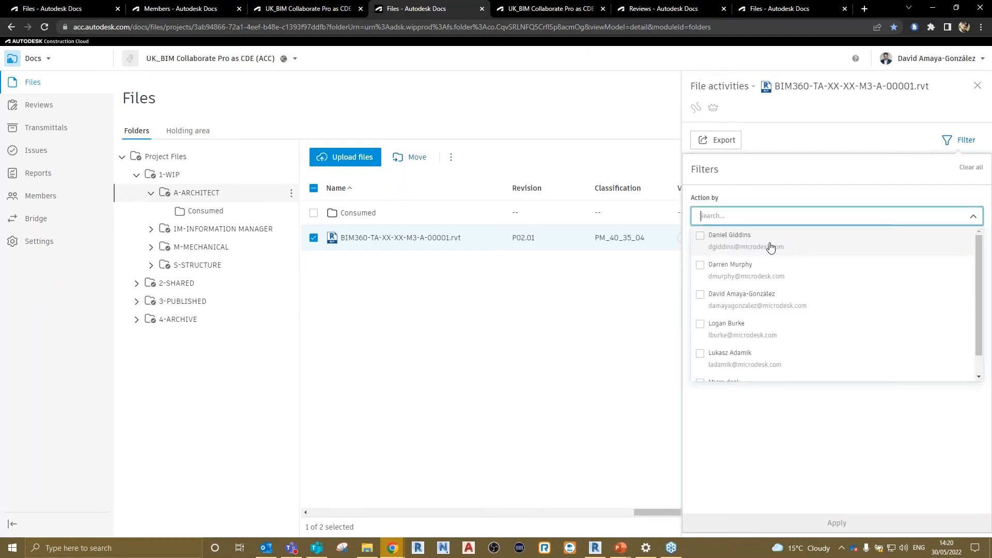
click(701, 237)
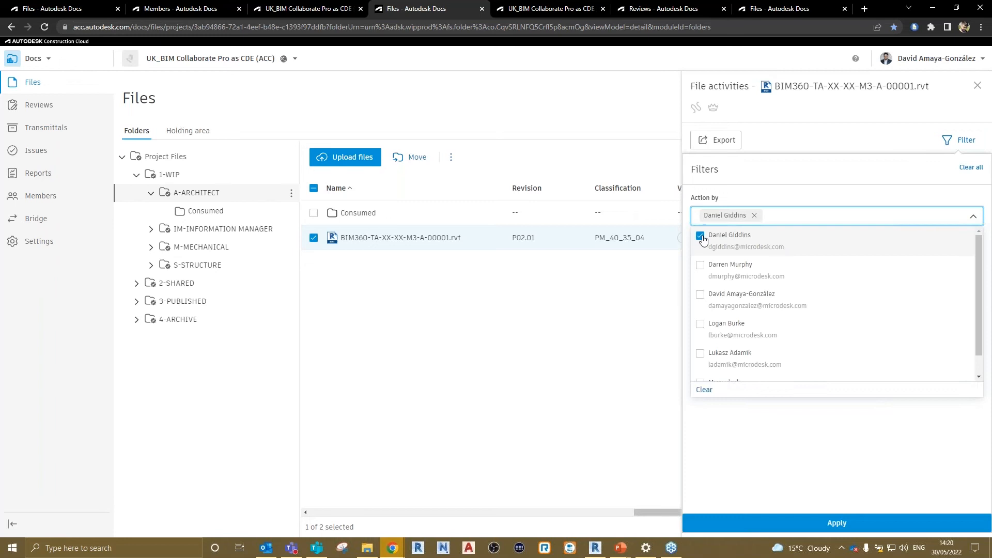
click(827, 196)
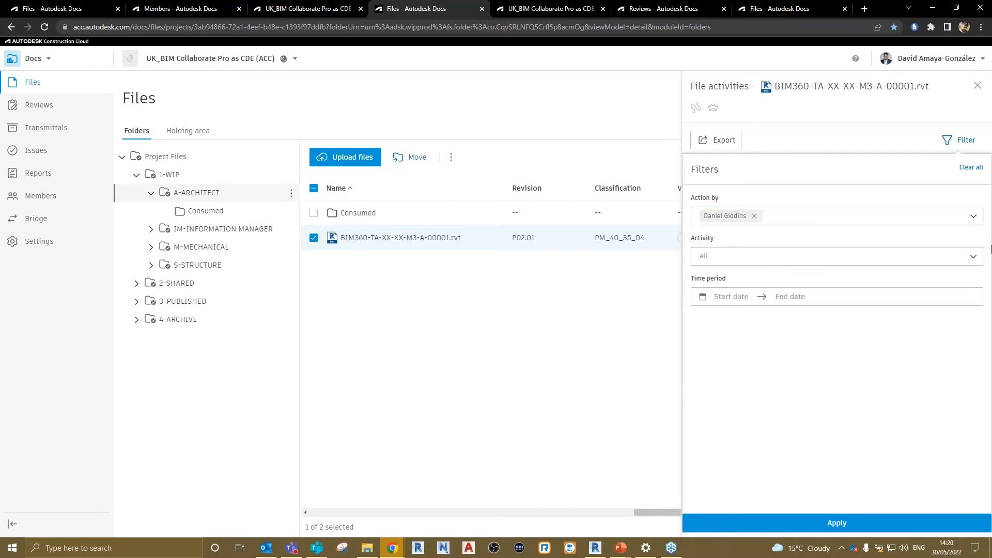
click(973, 257)
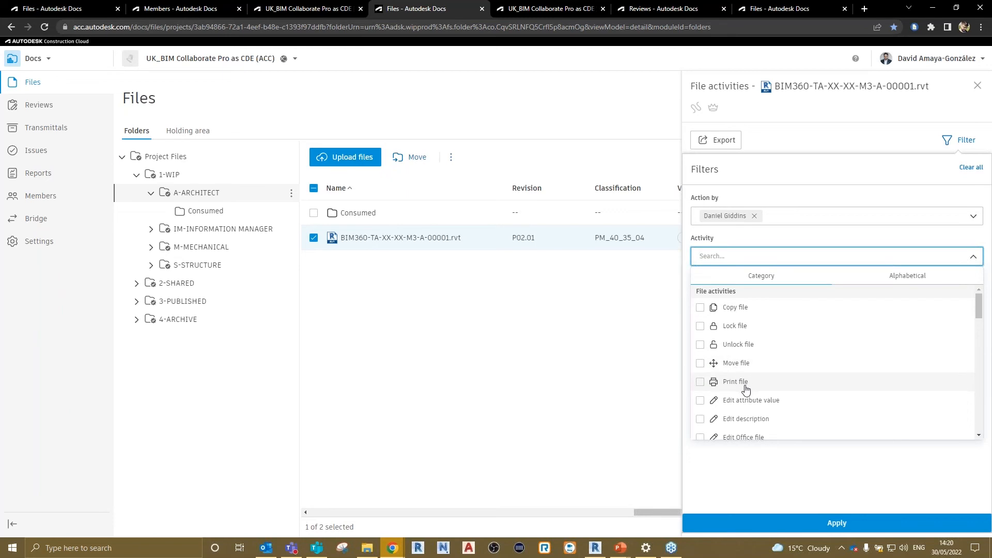
click(700, 363)
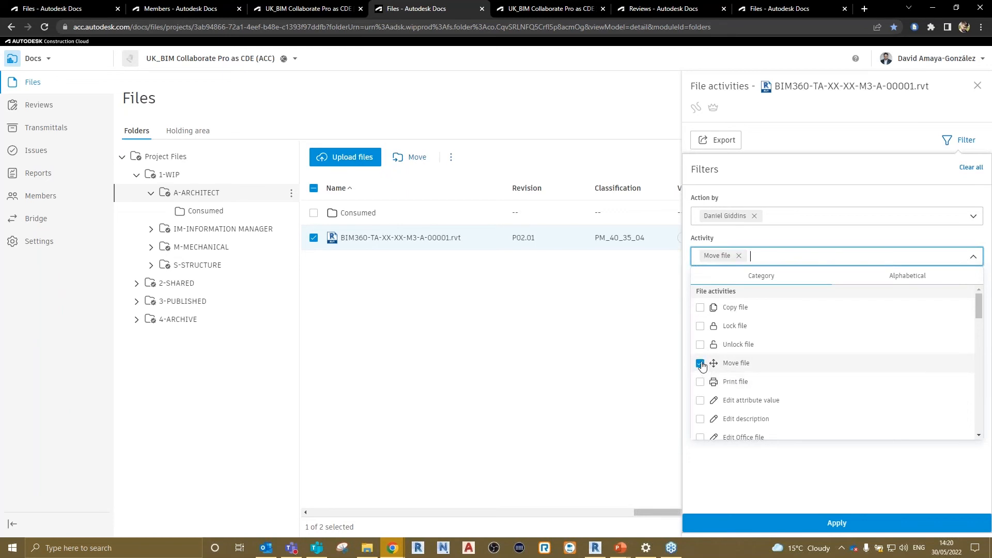
click(819, 239)
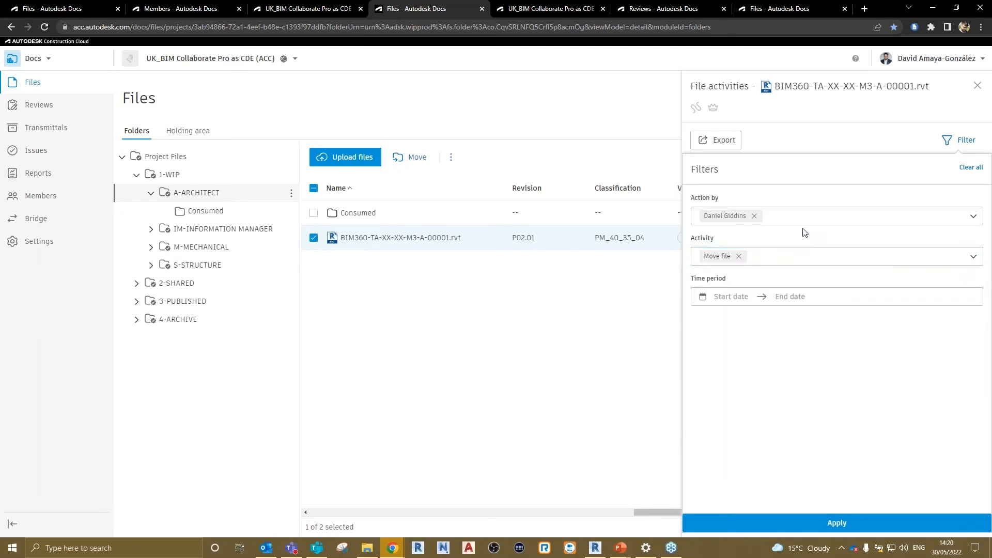
click(847, 529)
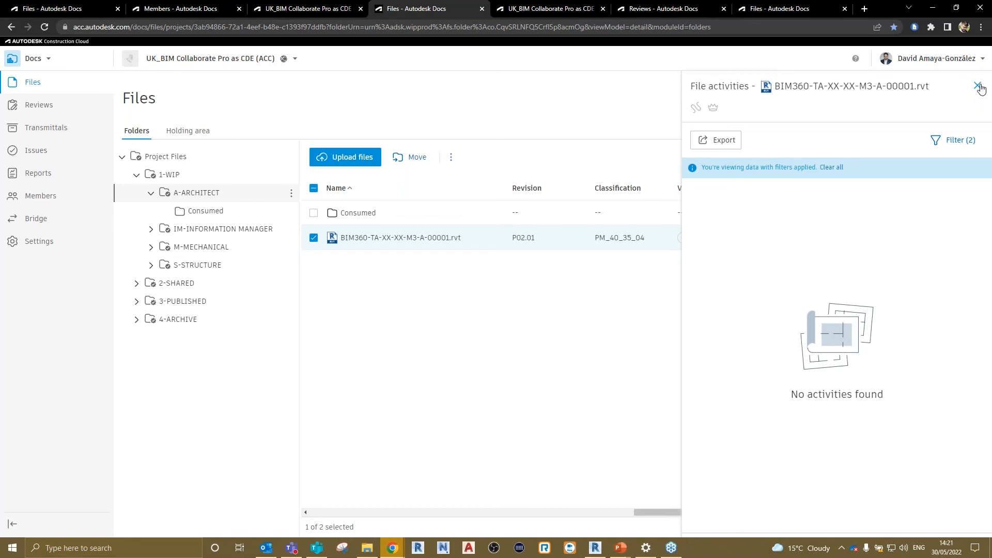
click(978, 86)
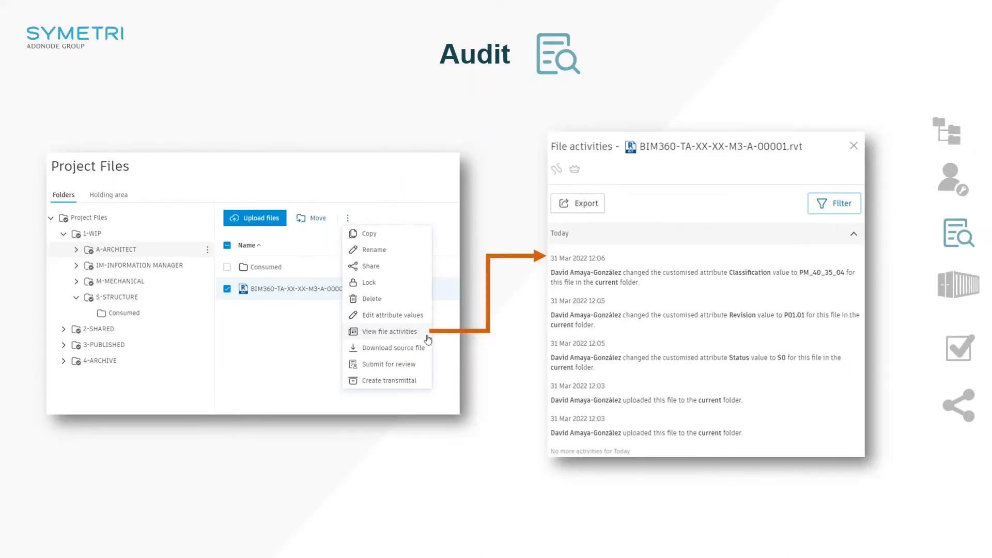
Advance the presentation to the Container unique ID and version control slide, and switch back to the A-ARCHITECT files in Autodesk Docs
key(Right)
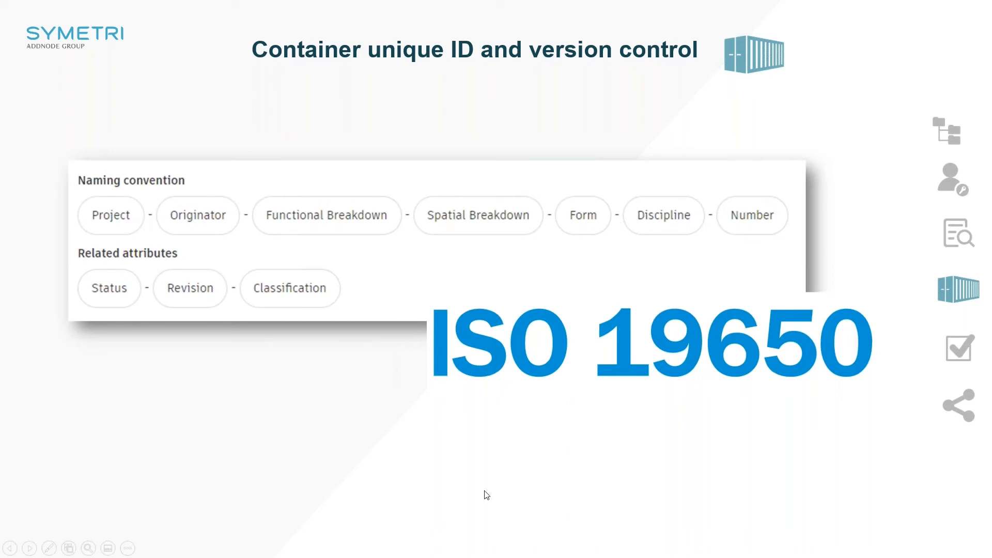
key(super)
mouse_move(394, 547)
click(349, 503)
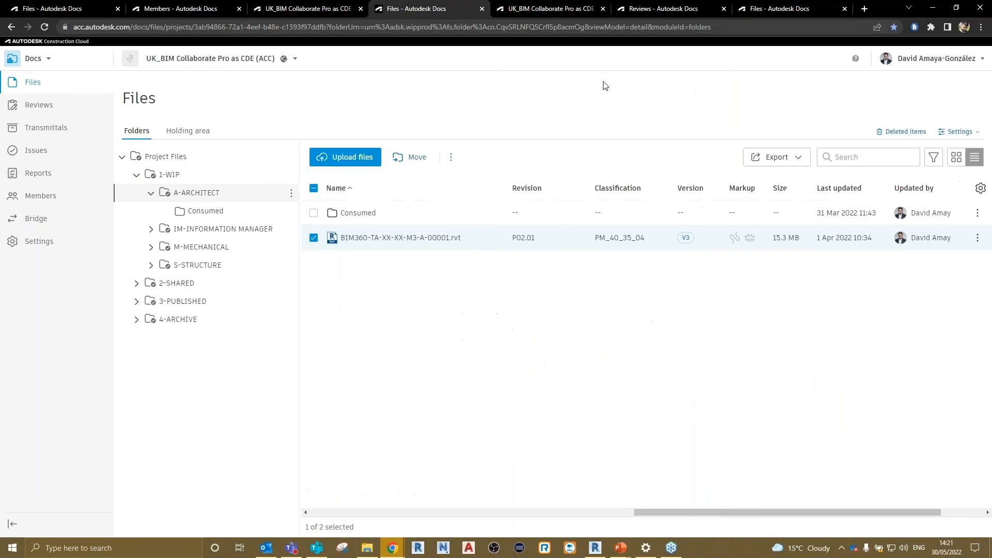
click(543, 11)
click(423, 9)
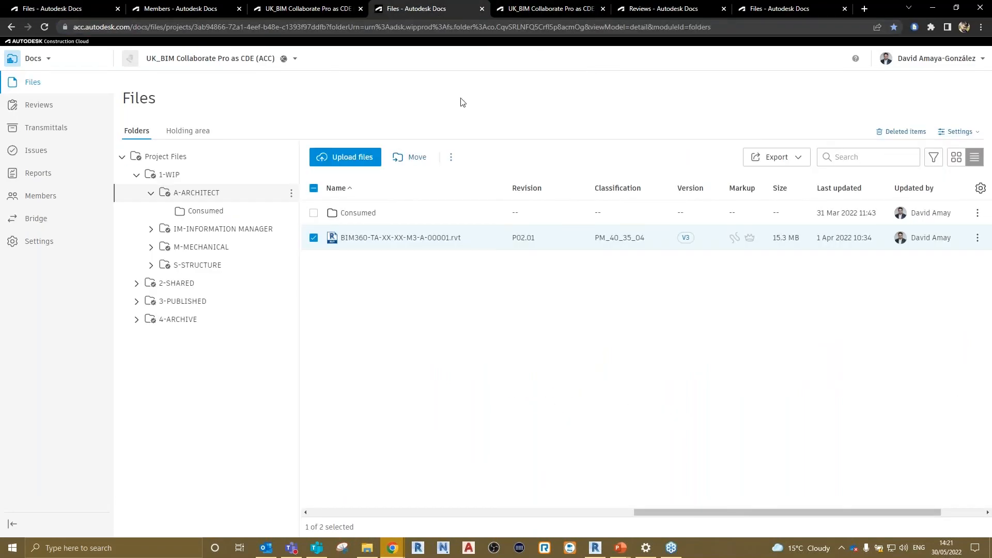
Deselect the Revit model and open the naming standard settings for the project files
click(314, 239)
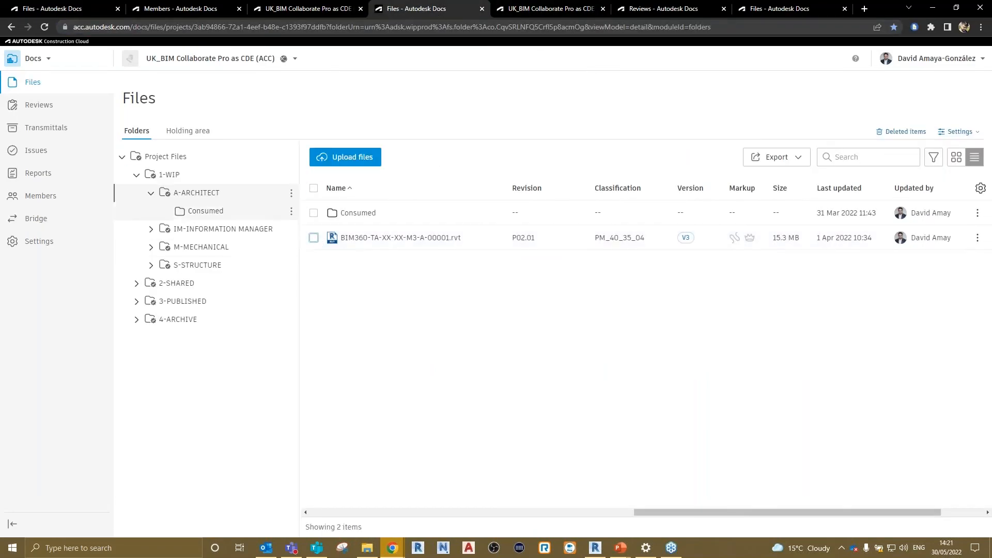
click(137, 177)
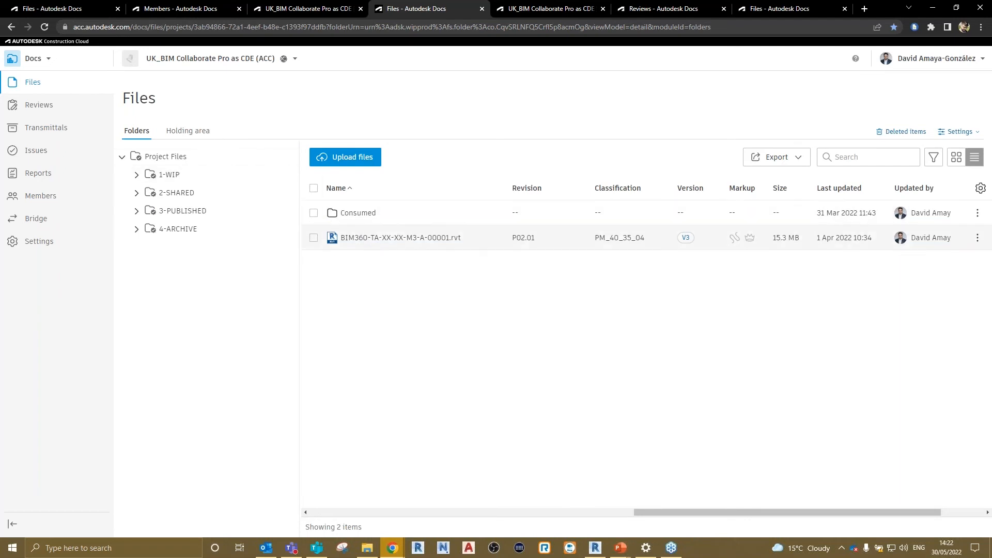
click(968, 135)
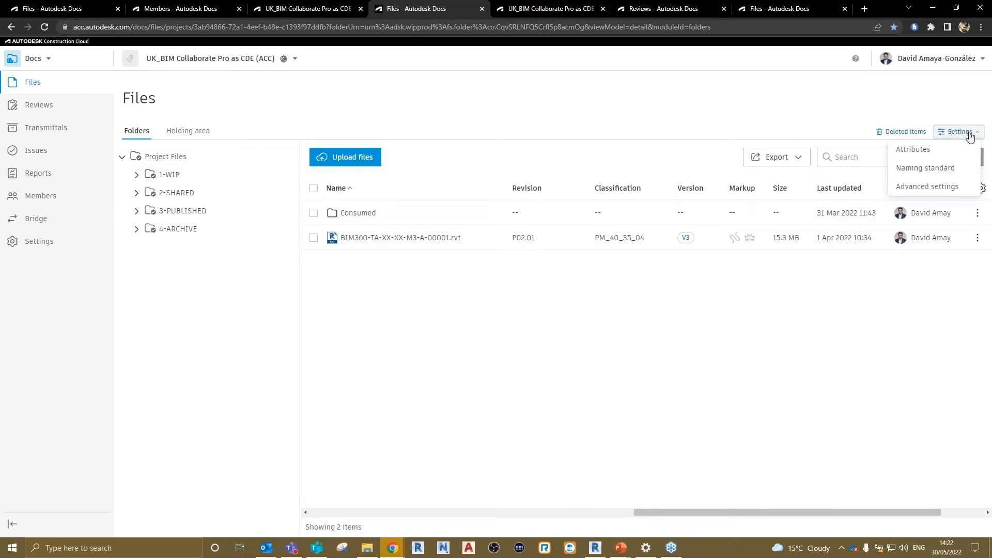
click(944, 174)
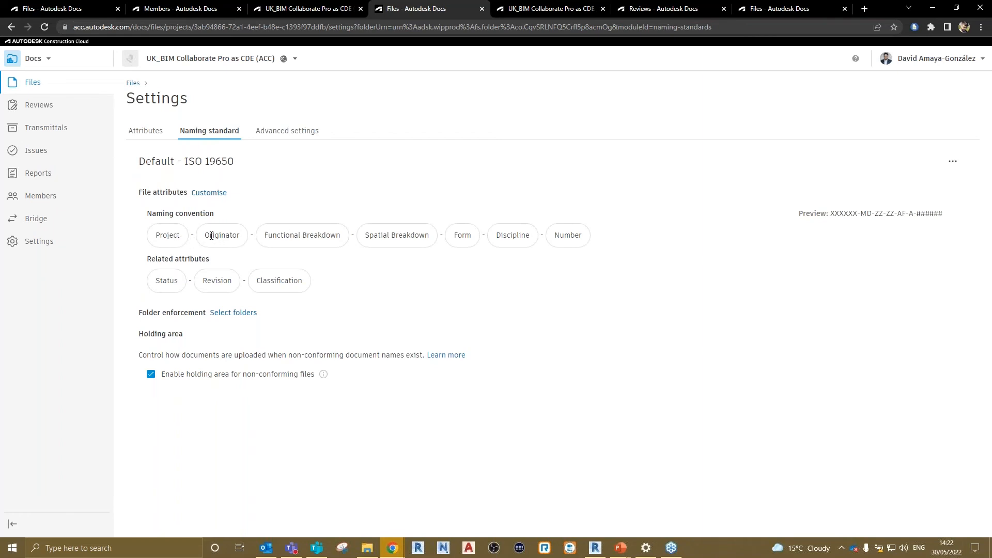
Examine the Originator and Discipline codes in the Default - ISO 19650 naming convention, and leave the customisation without saving
click(214, 193)
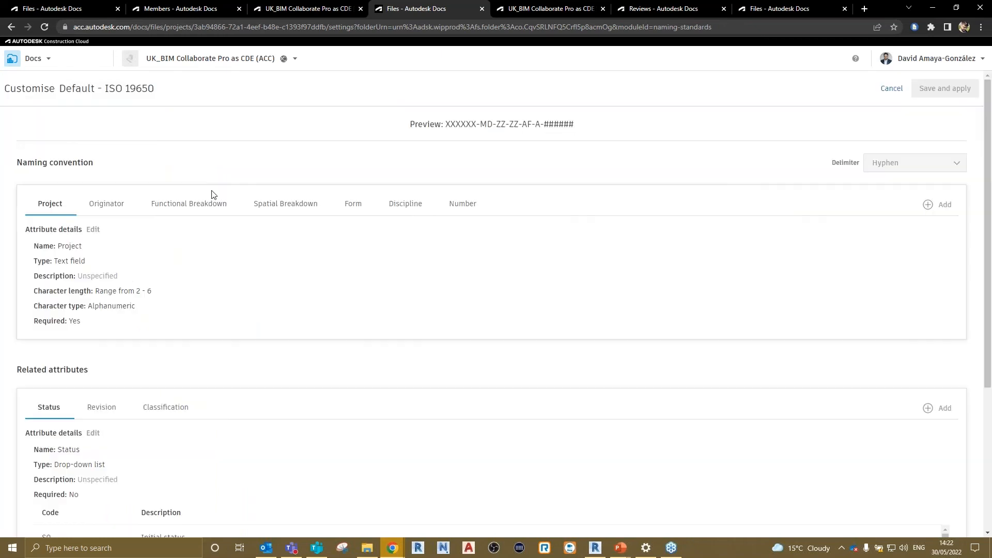
click(106, 204)
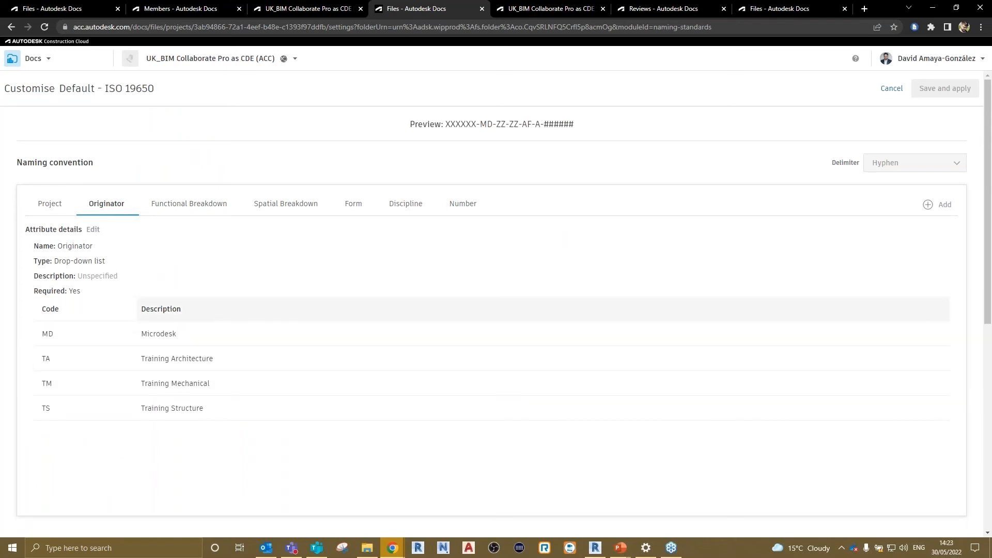
click(403, 209)
scroll(73, 381, down, 2)
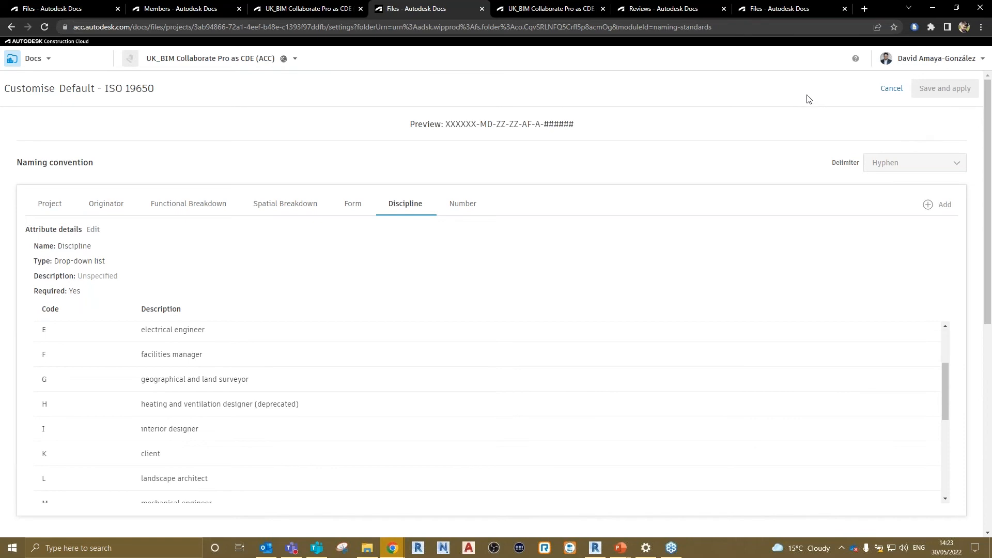
click(893, 89)
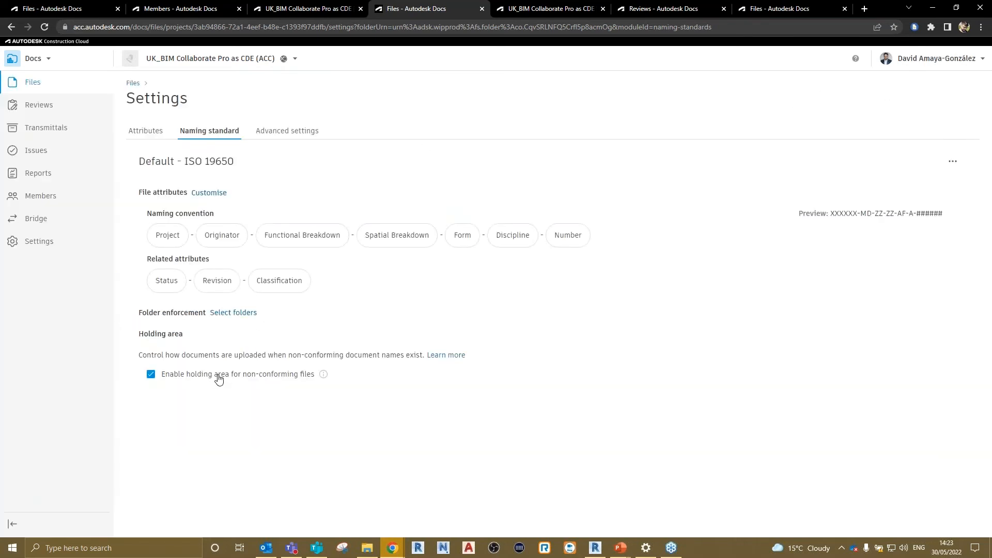
Check which folders under Project Files enforce the Default - ISO 19650 naming standard, and close the folder selection unchanged
click(150, 375)
click(244, 315)
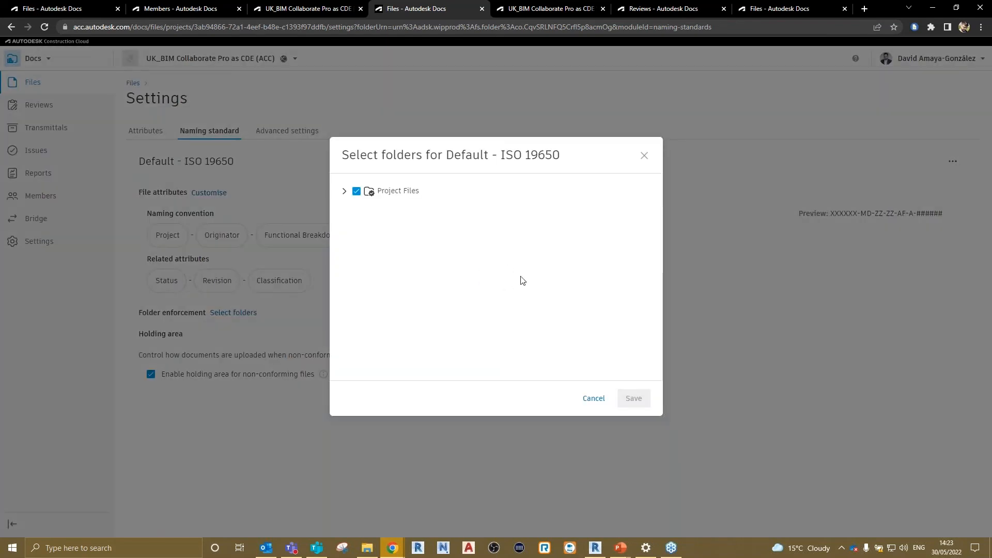
click(345, 195)
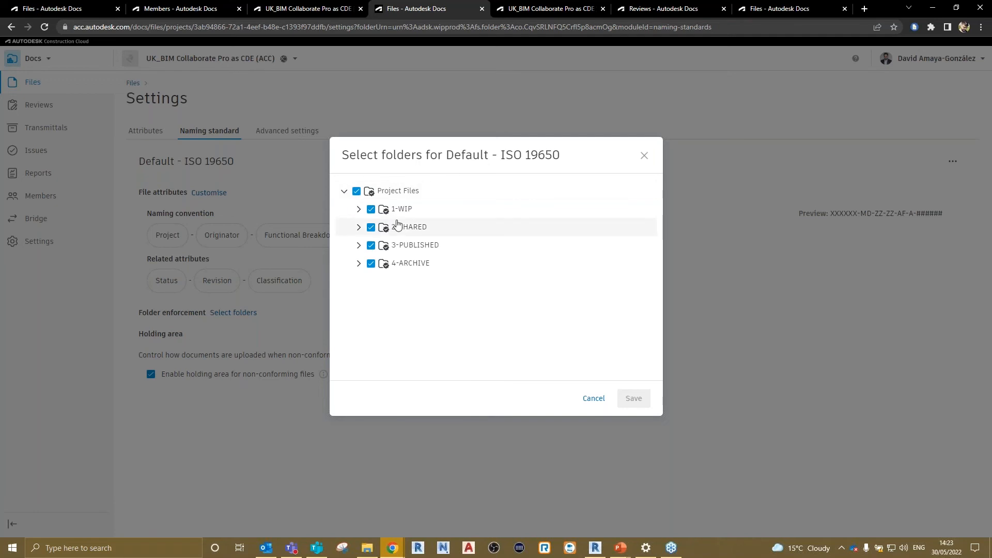
click(595, 400)
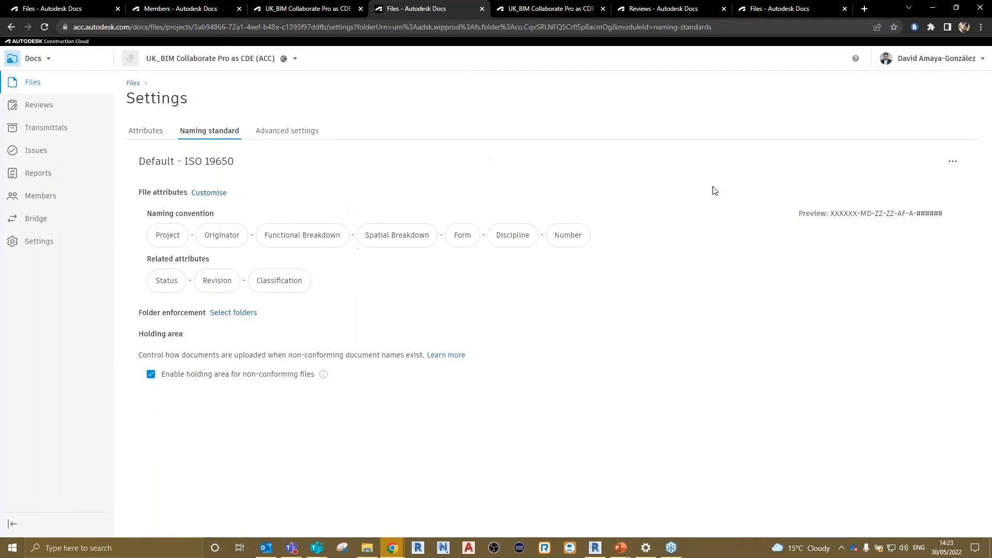
Return to the project files and review the attributes of the Word document in the IM-INFORMATION MANAGER folder
click(133, 83)
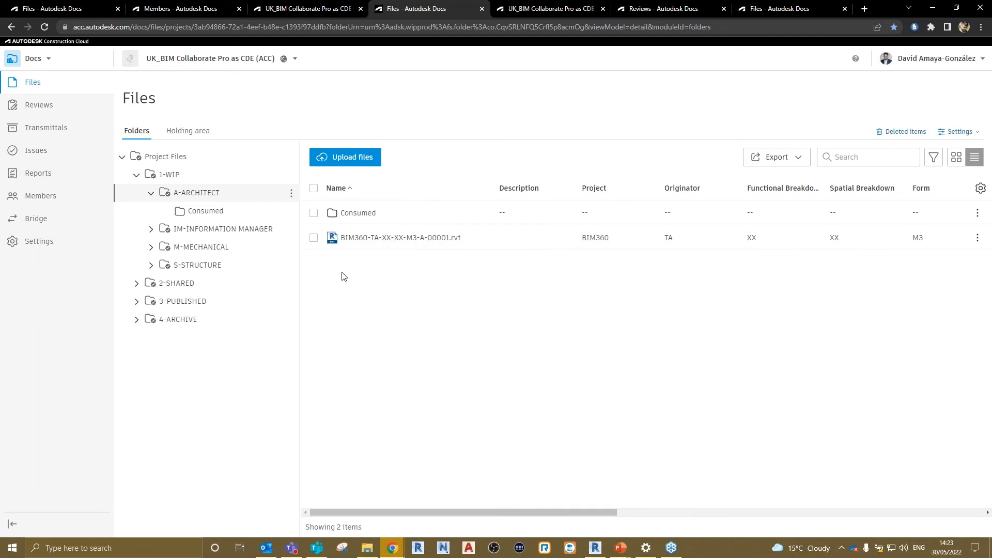
click(189, 232)
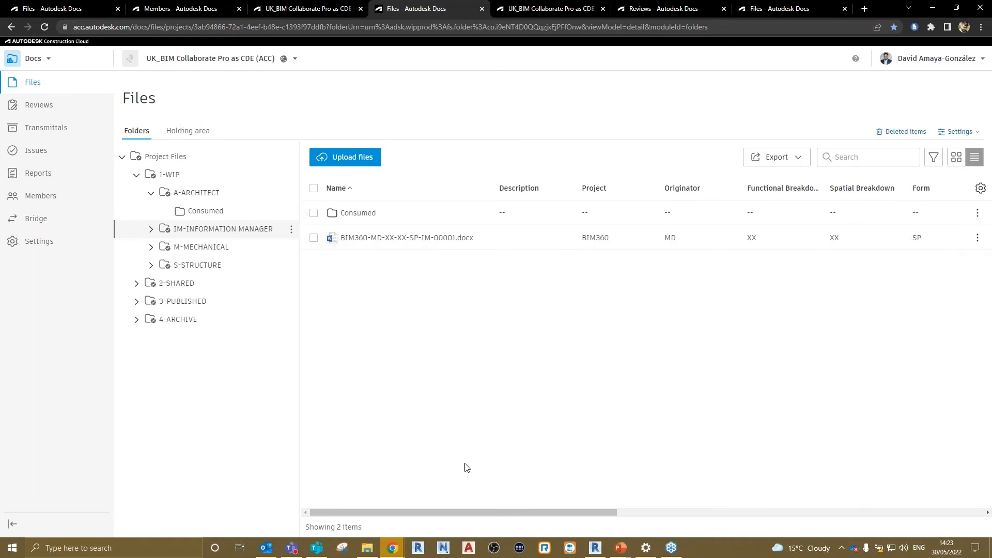
drag(484, 513, 511, 514)
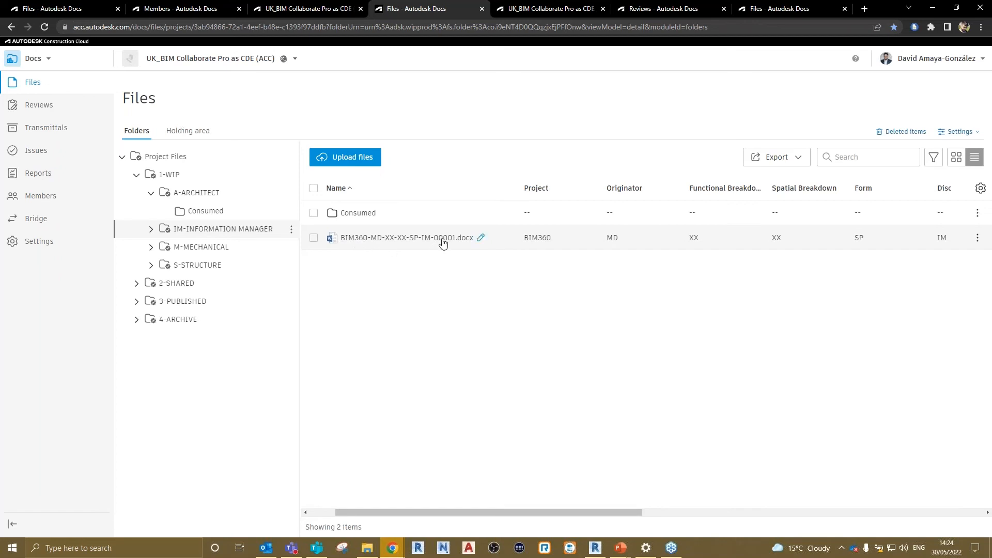
drag(536, 512, 764, 503)
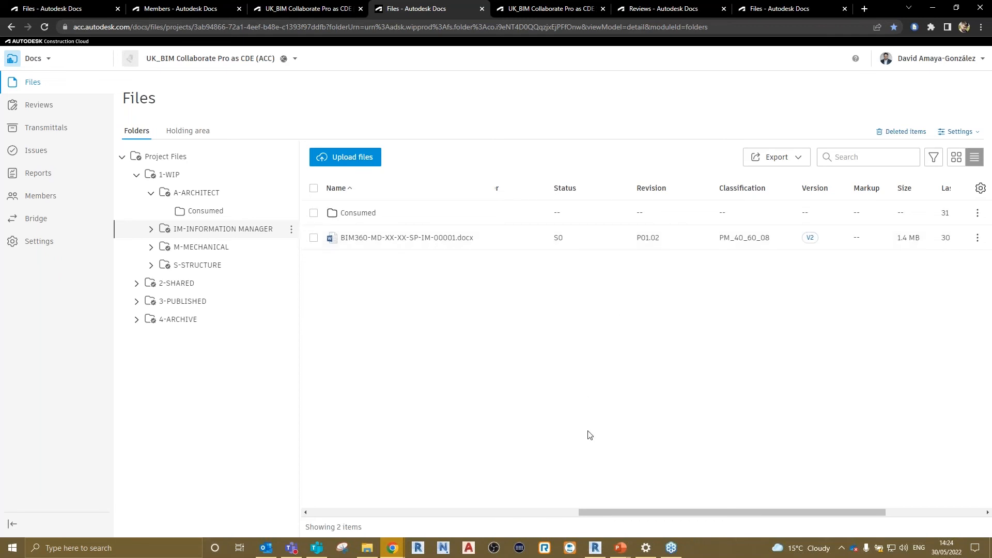
Bring the Word document from File Explorer into the IM-INFORMATION MANAGER folder for upload
click(368, 553)
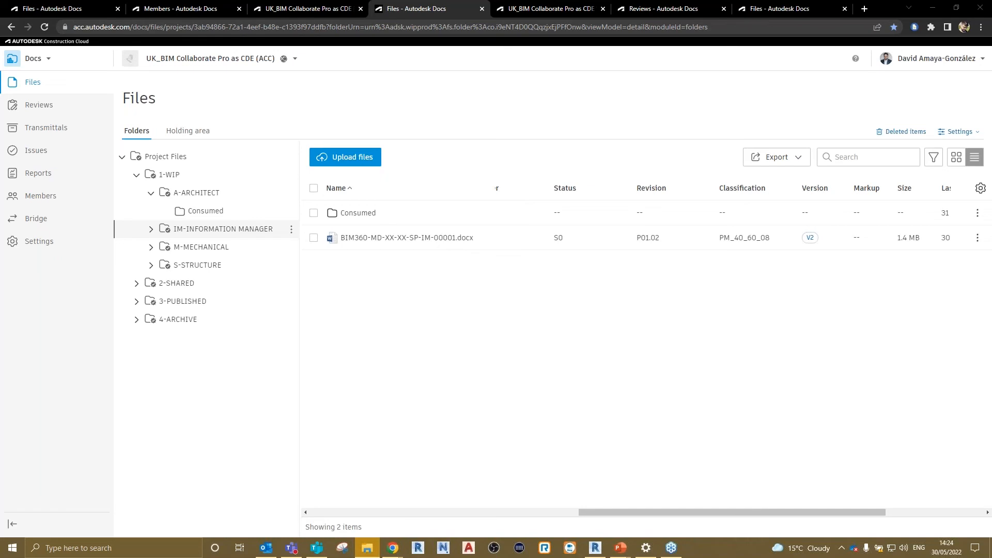
drag(0, 244, 451, 309)
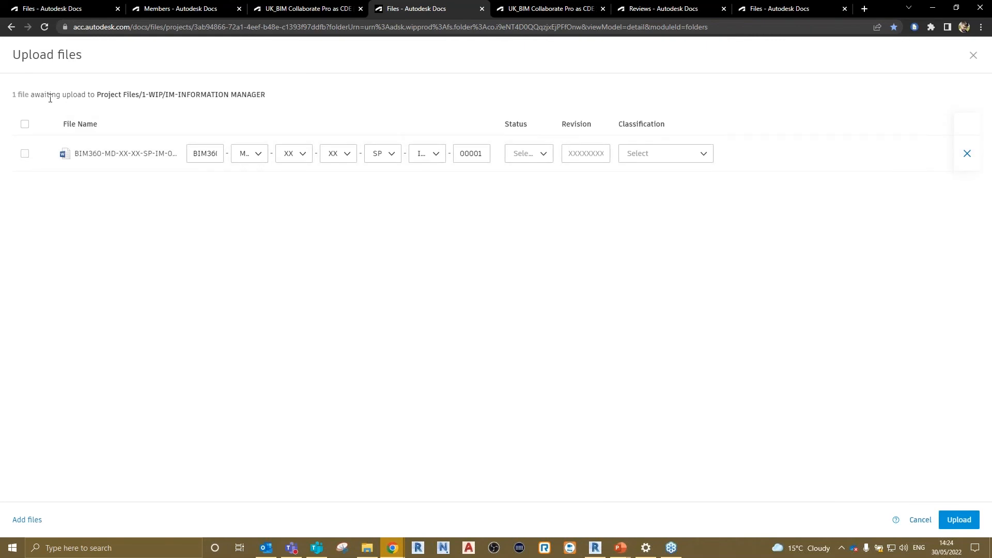
Examine the naming convention fields of the pending Word document, from the project code through to the discipline code
click(215, 154)
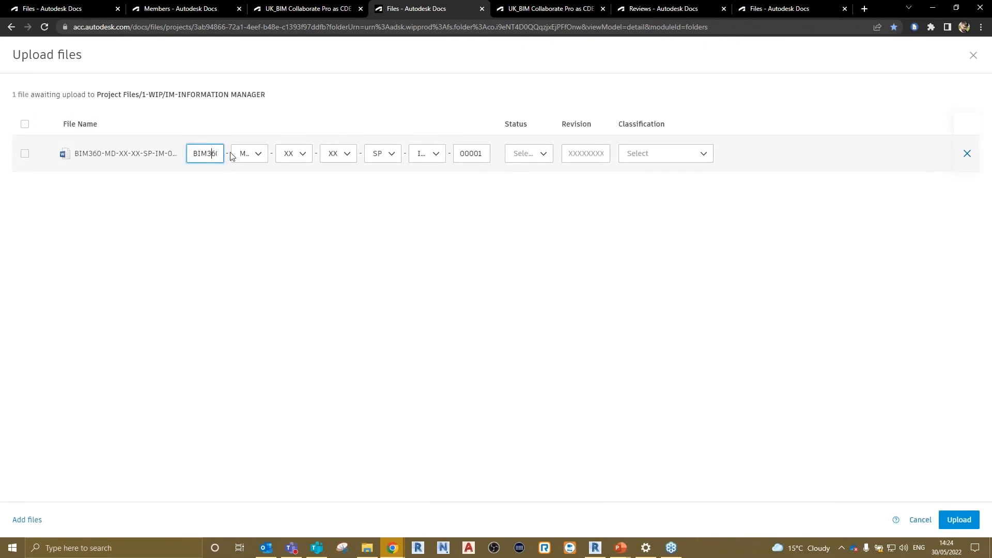
click(257, 154)
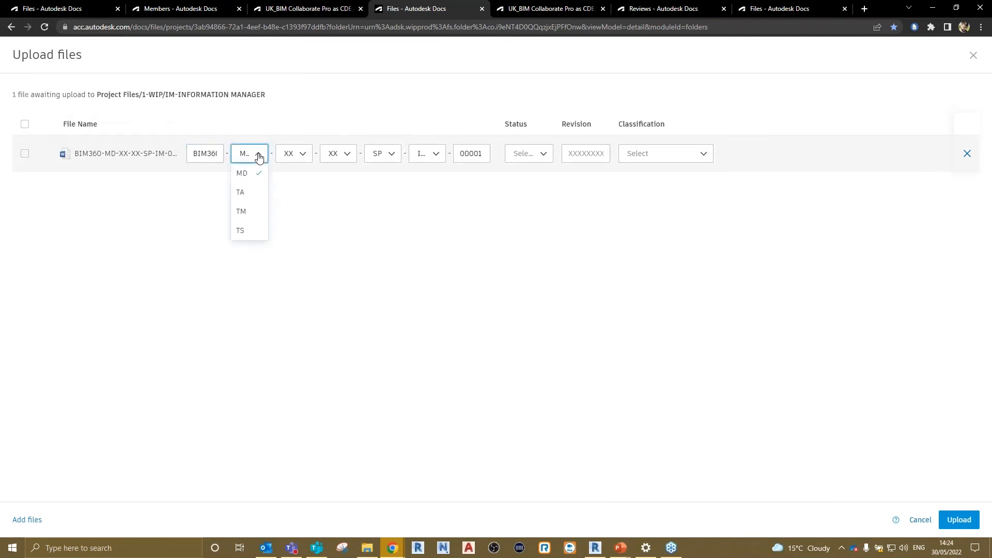
click(302, 154)
click(303, 154)
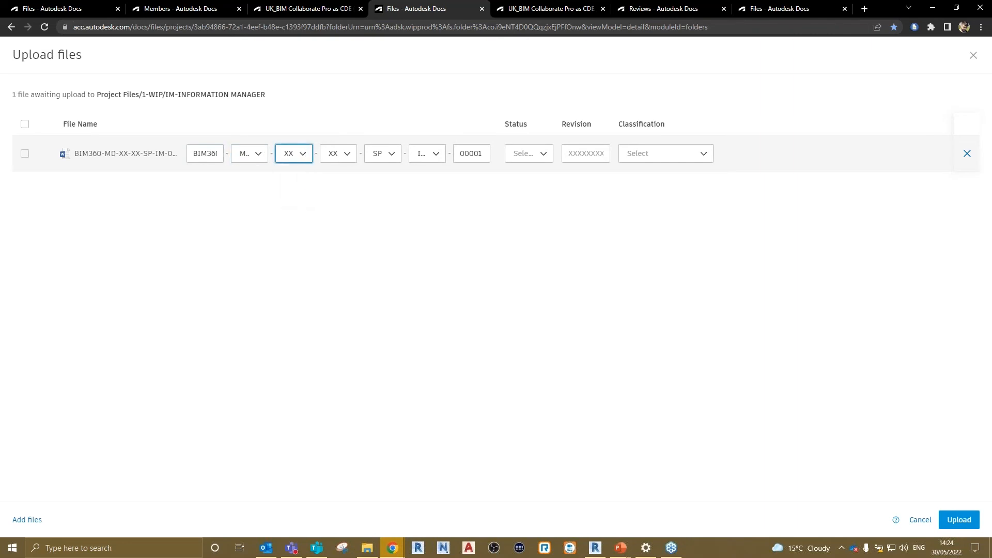
click(347, 154)
click(348, 154)
click(395, 154)
click(394, 153)
click(426, 154)
click(433, 153)
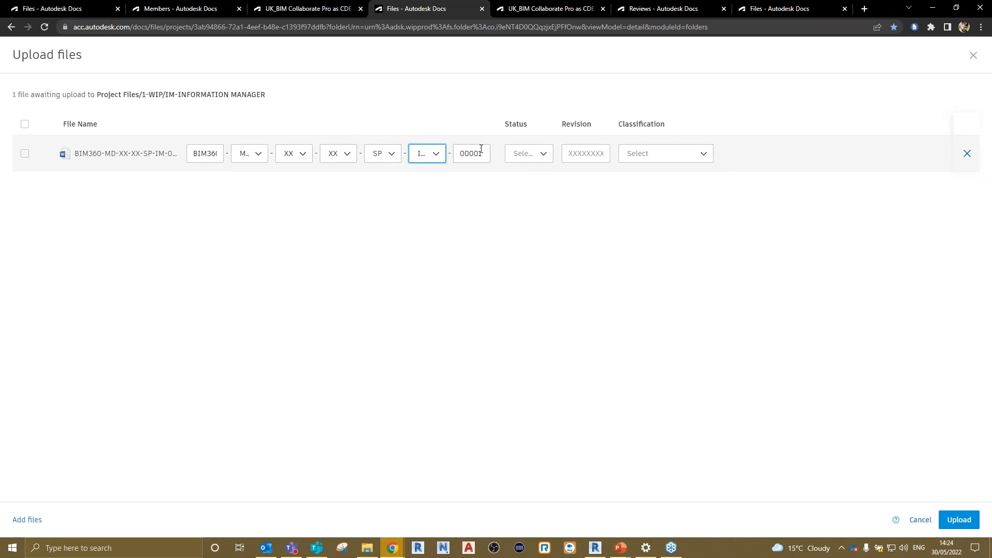
Set the document's status to S0 and revision to P02.01, and search for "bim" to choose classification PM_40_60_08
click(540, 153)
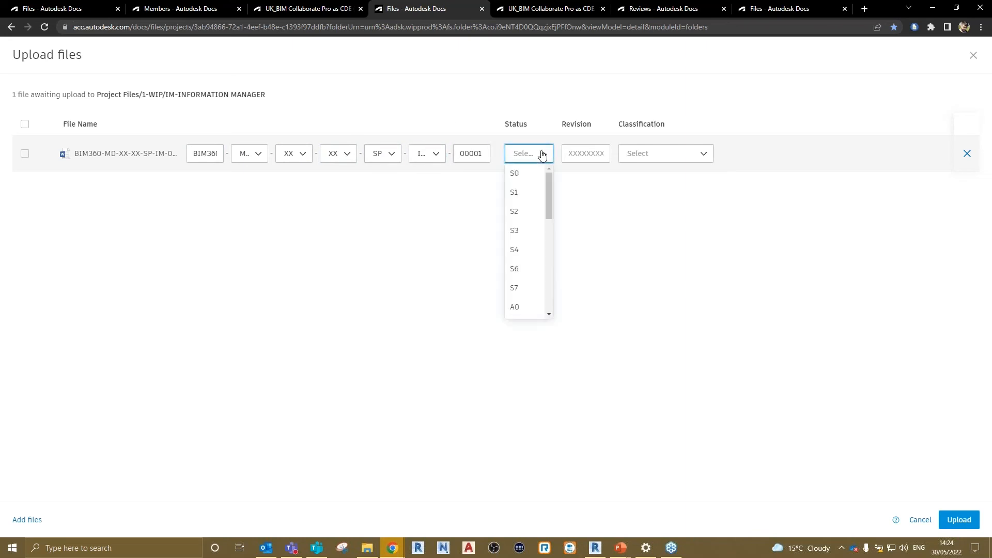
click(527, 173)
click(588, 155)
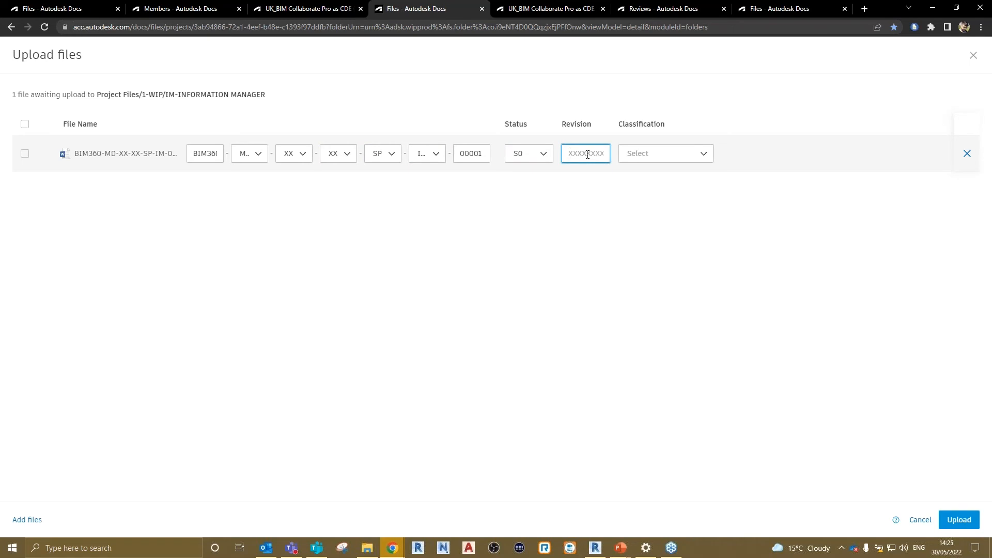
click(588, 154)
text(P)
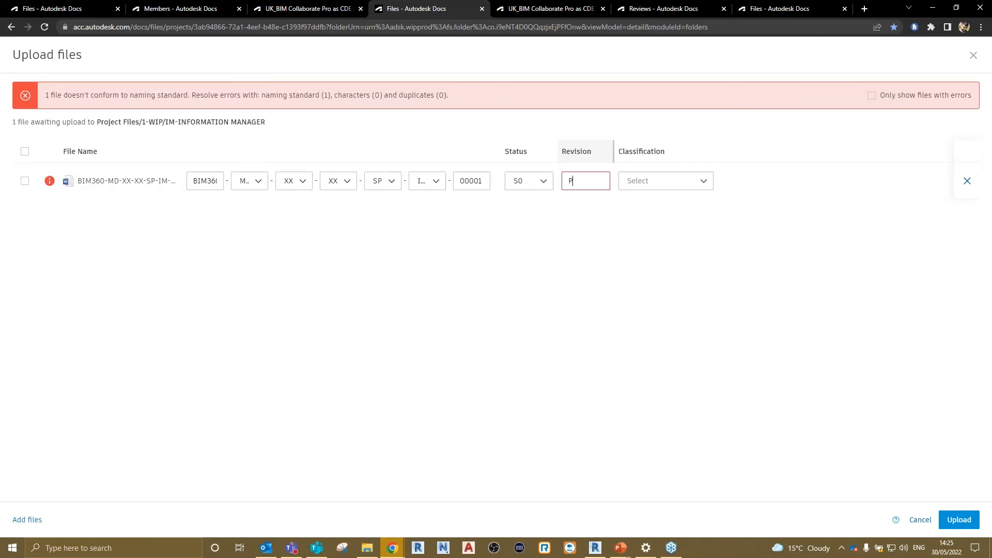
text(02.01)
click(682, 156)
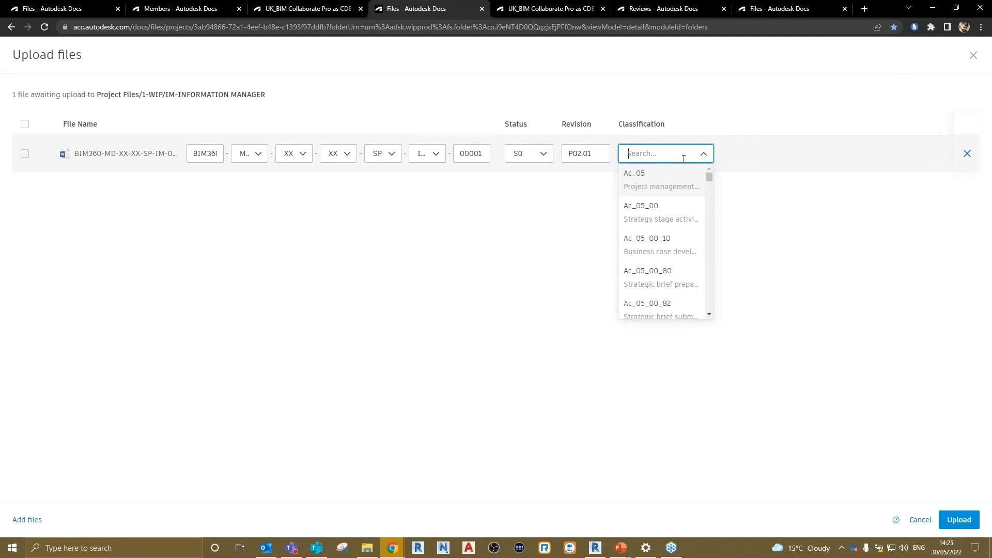
text(bim)
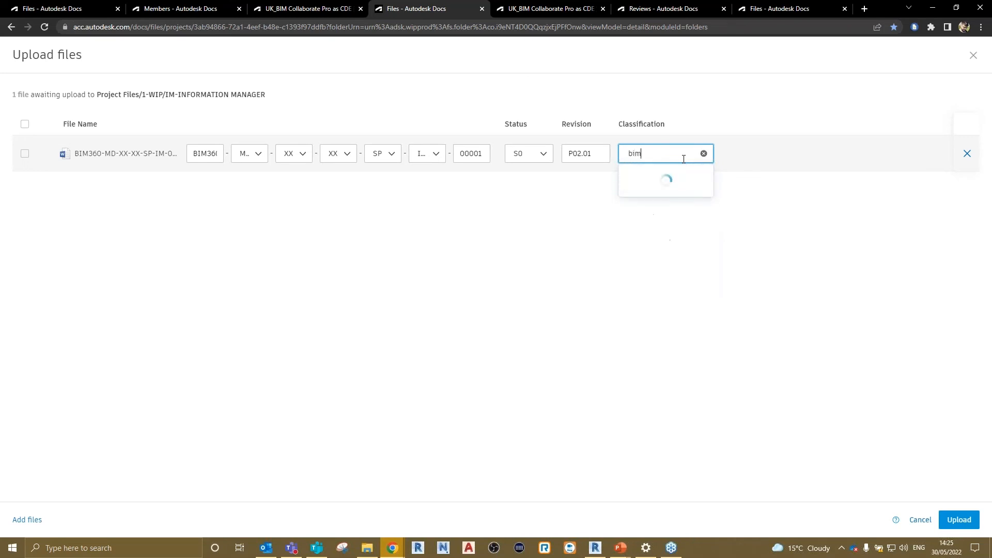
click(682, 189)
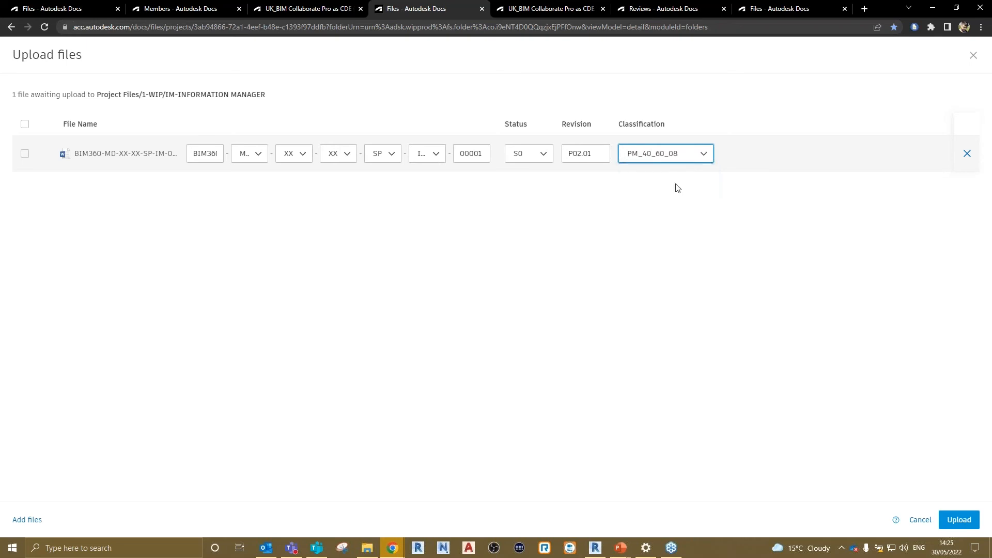
Upload the Word document to the IM-INFORMATION MANAGER folder and dismiss the upload summary
click(959, 520)
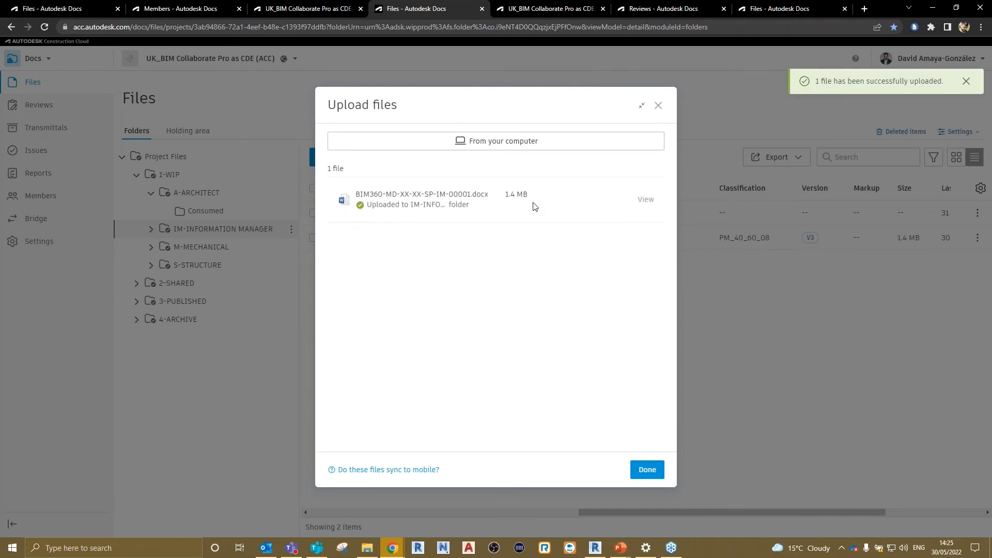
click(648, 469)
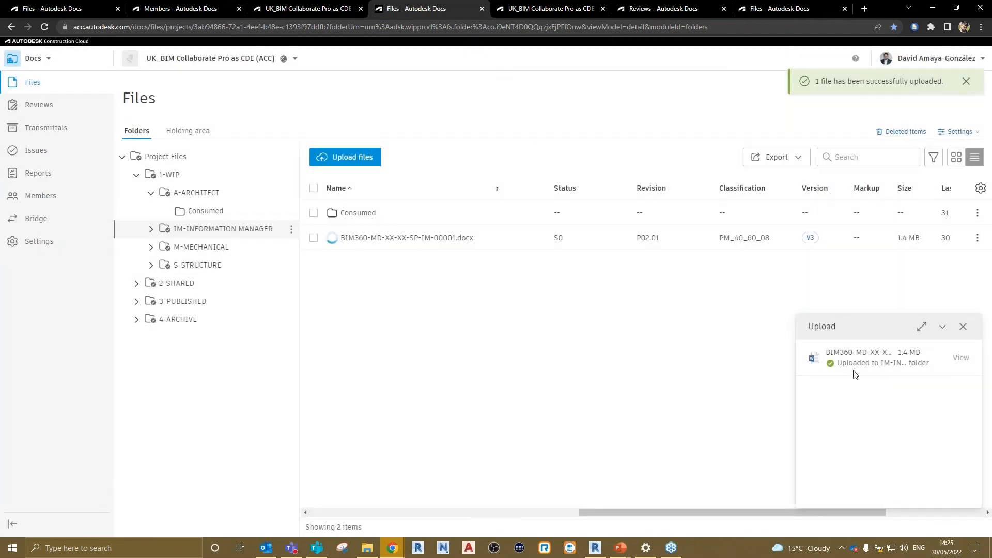
click(964, 328)
Review the uploaded Word document's attributes in the IM-INFORMATION MANAGER folder and open its version history
mouse_move(597, 512)
mouse_down()
mouse_move(624, 513)
mouse_move(613, 513)
mouse_up()
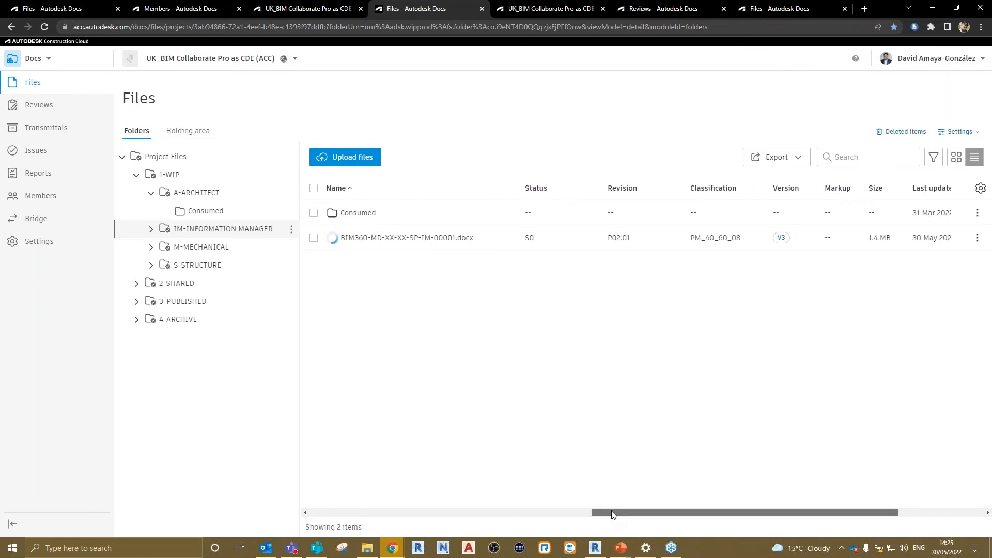
click(209, 232)
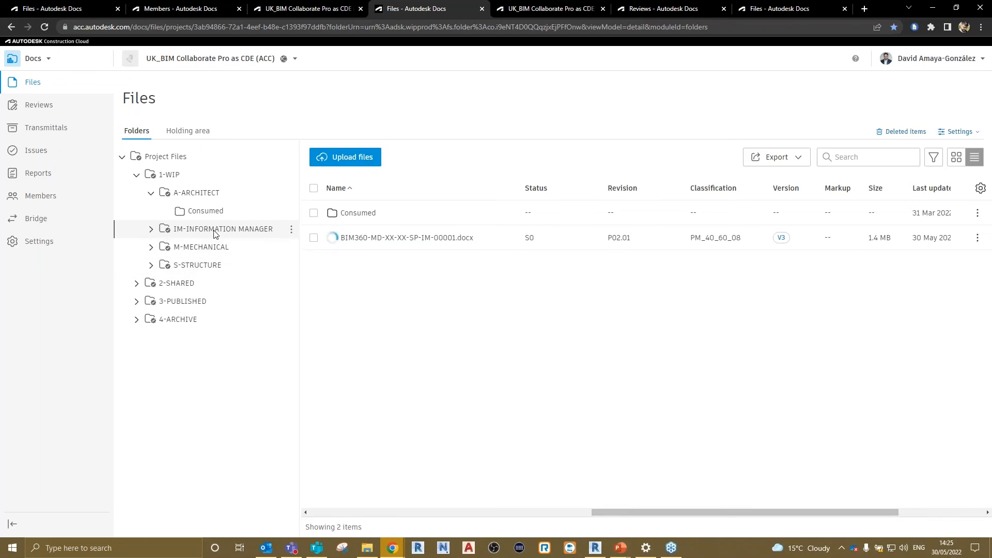
mouse_move(682, 515)
mouse_down()
mouse_move(806, 514)
mouse_move(523, 513)
mouse_move(791, 511)
mouse_move(673, 512)
mouse_up()
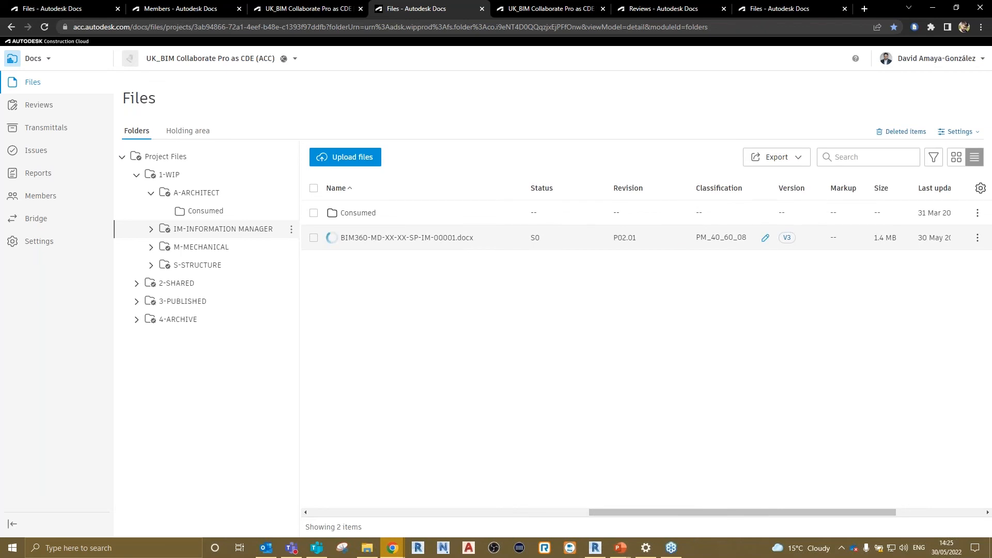
click(787, 238)
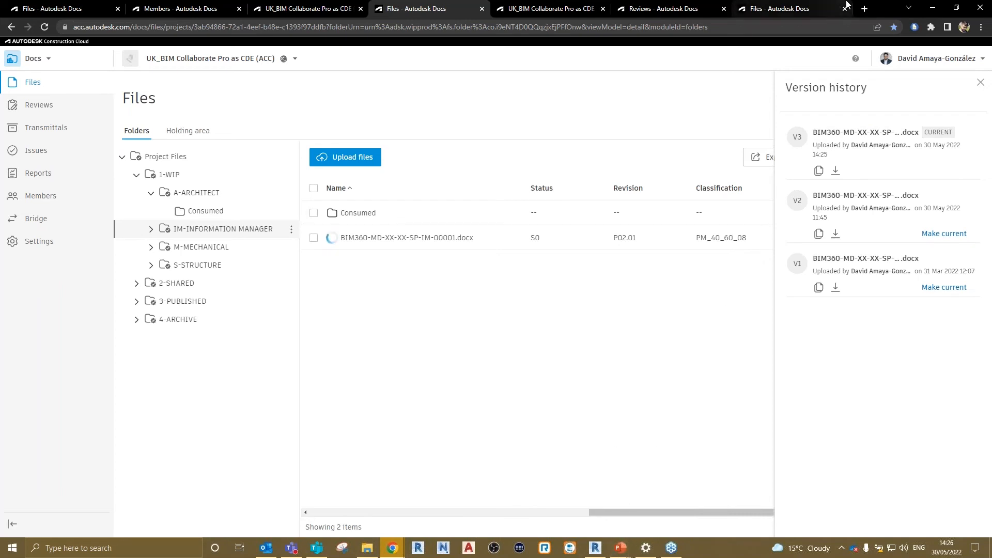
Switch to the presentation, advance the "Container unique ID and version control" slide, and return to Autodesk Docs in the browser
click(934, 9)
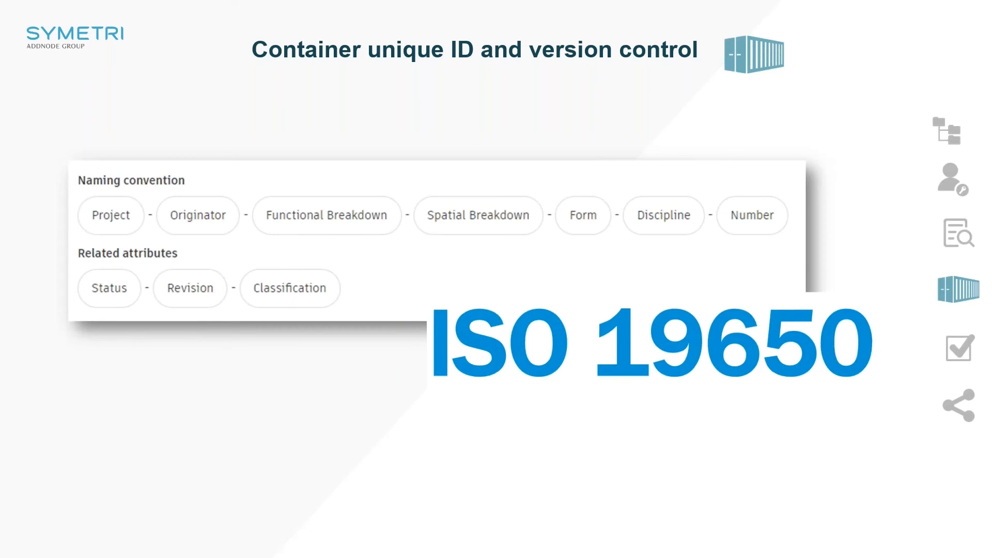
key(Right)
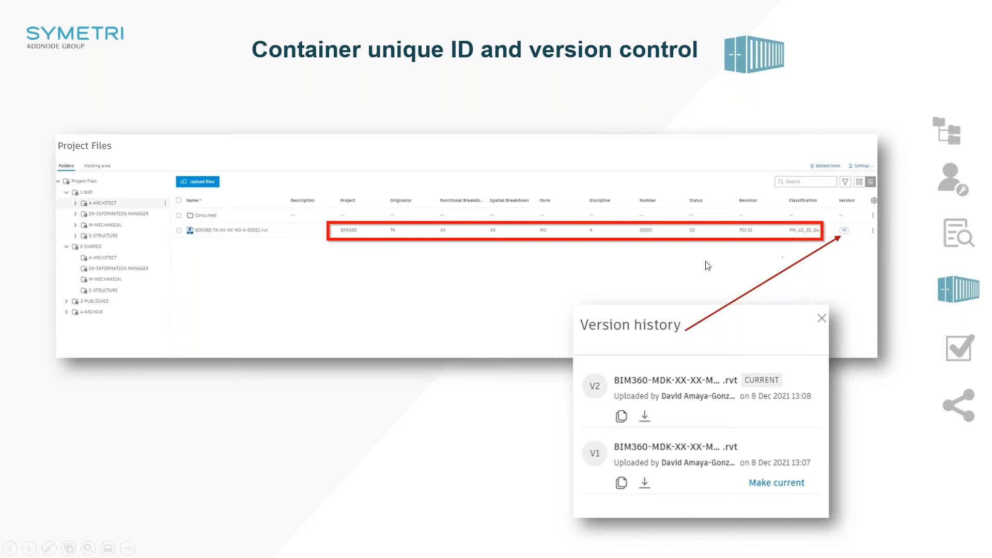
key(super)
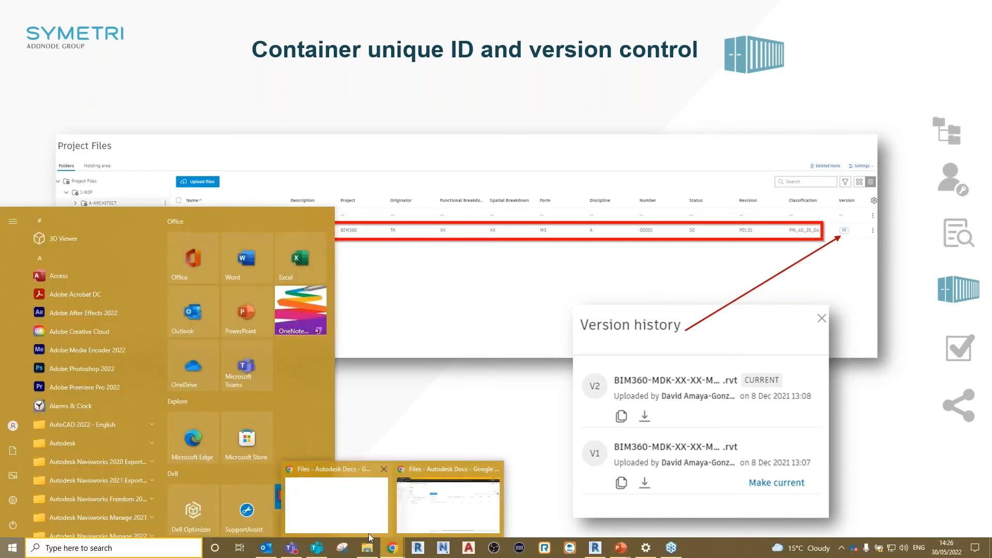
click(330, 515)
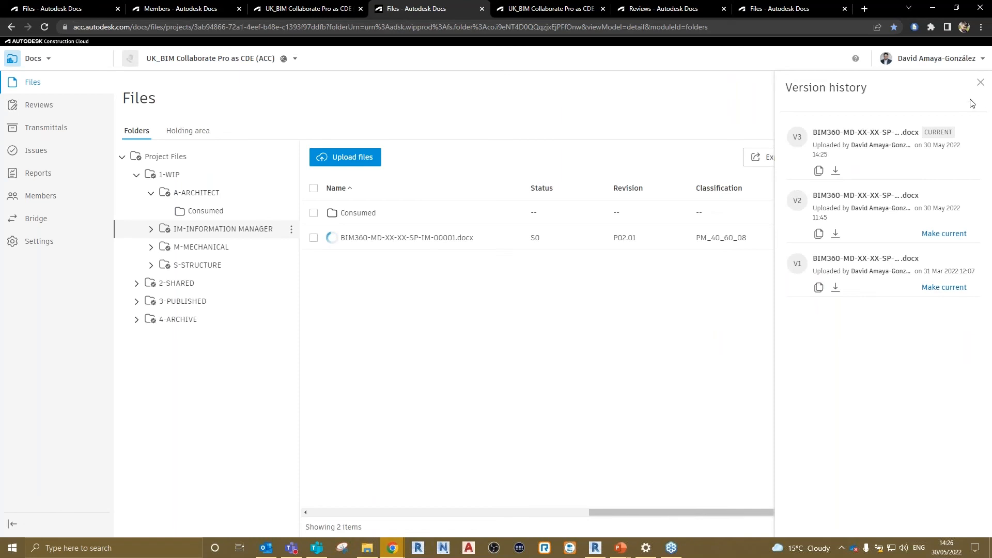
Close the Word document's version history, reopen it to examine the listed versions, and close it again
click(981, 83)
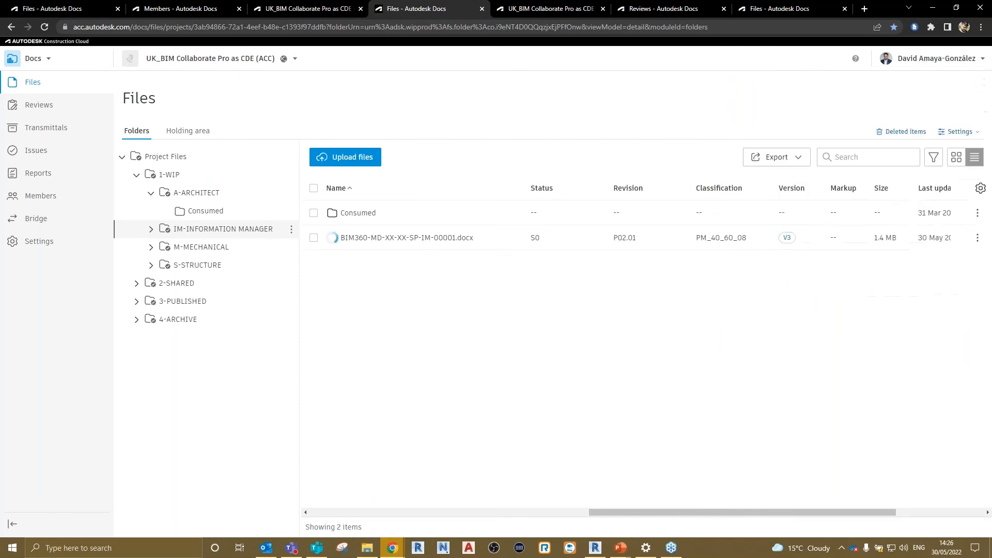
click(788, 240)
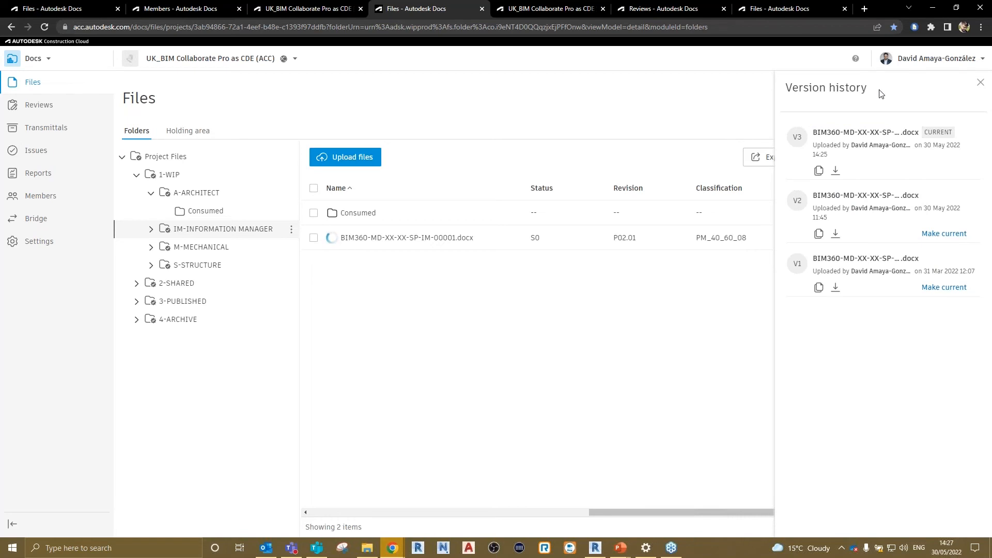
click(980, 83)
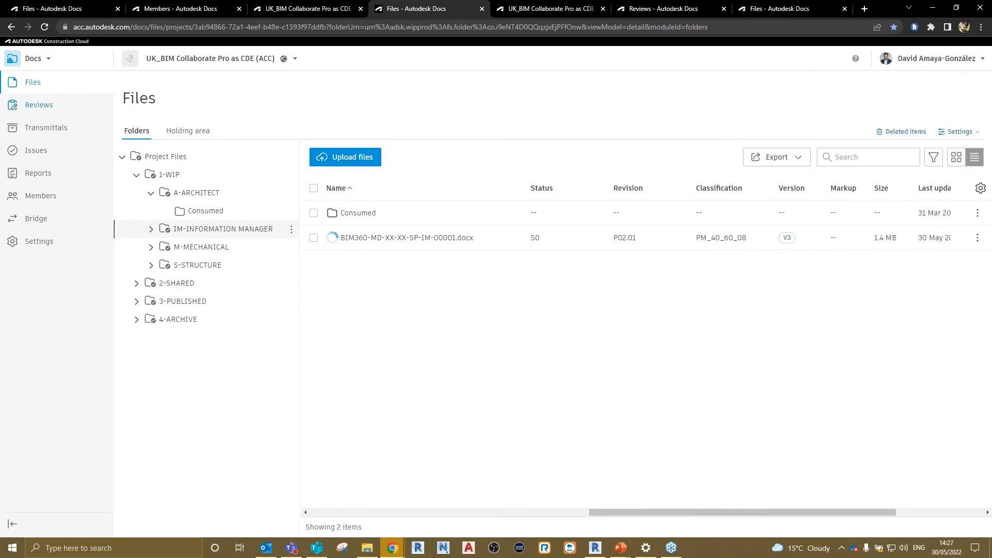
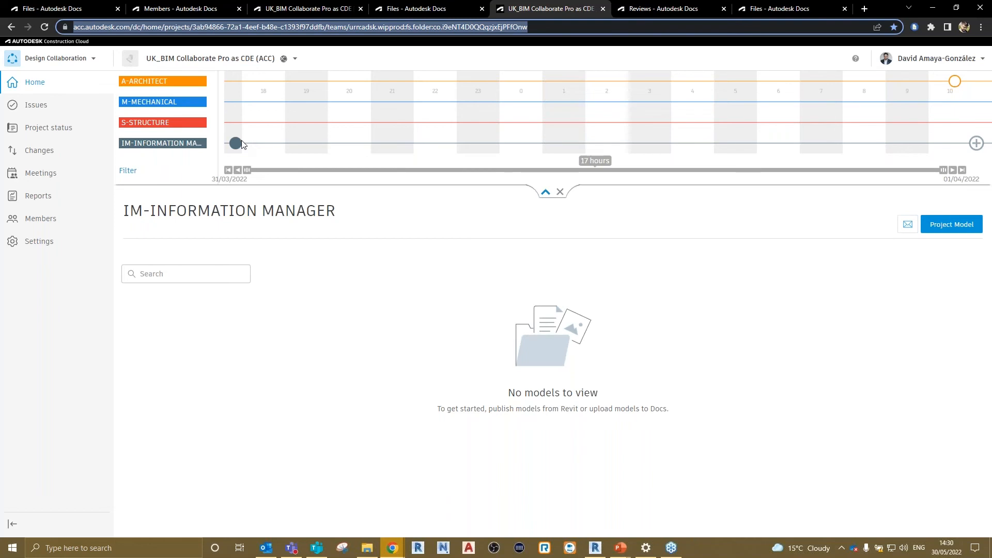
Create a new package on the IM-INFORMATION MANAGER timeline and name it IM-20220530
mouse_move(239, 147)
click(977, 143)
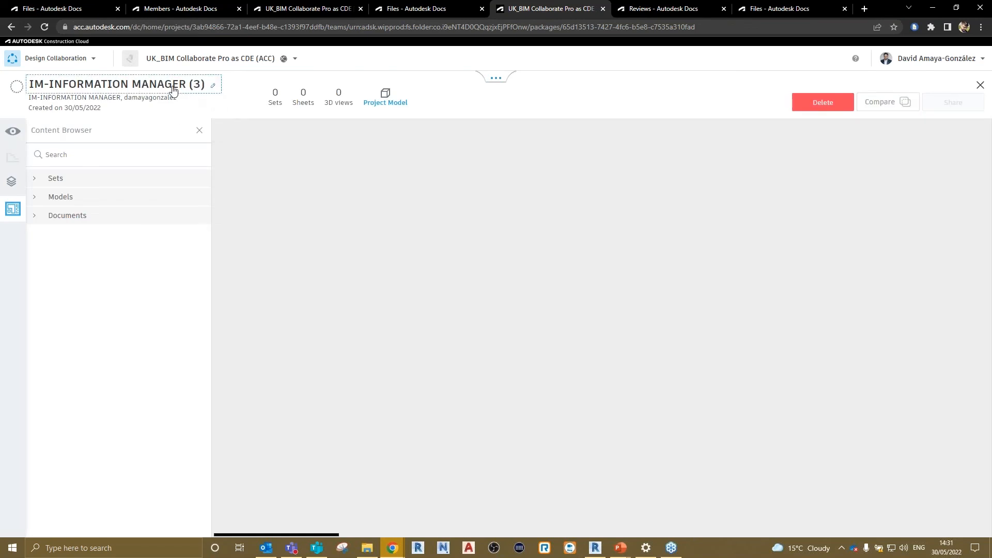
click(173, 90)
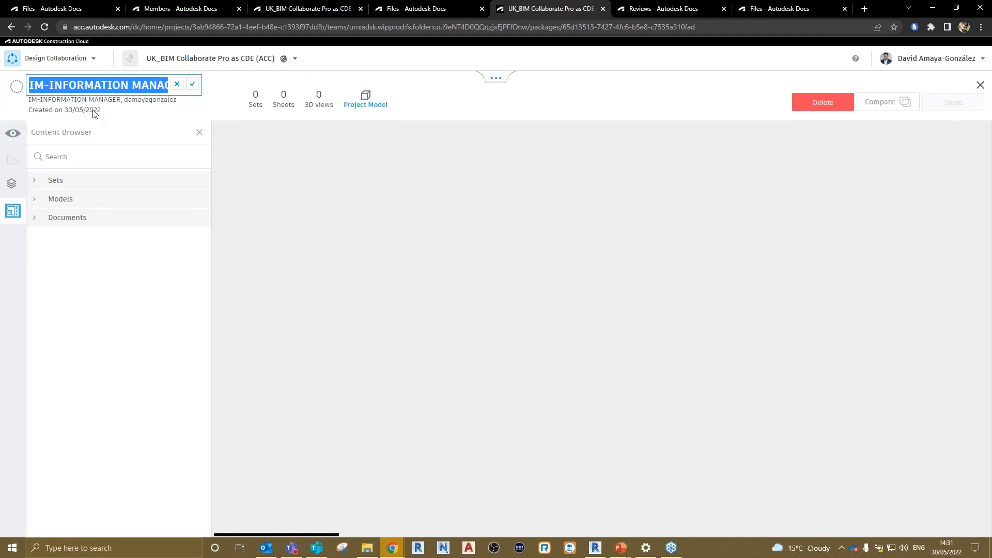
text(IM)
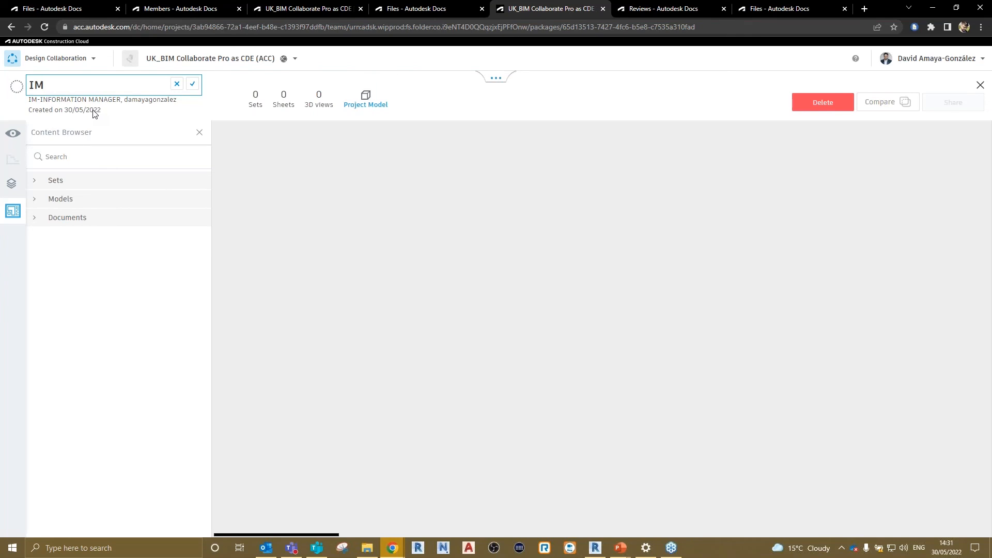
text(-2022)
text(0)
text(5)
text(3)
key(BackSpace)
text(30)
key(Return)
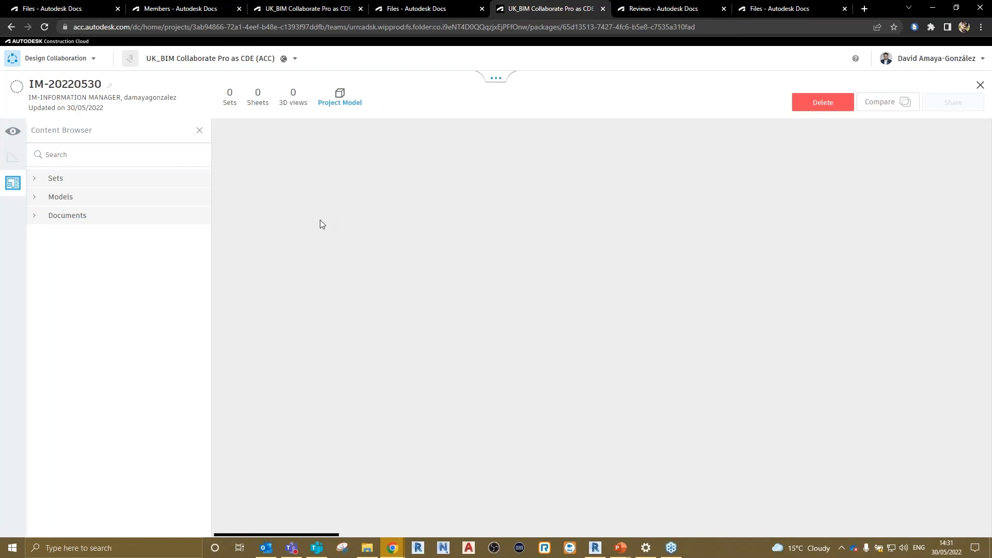
Add BIM360-MD-XX-XX-SP-IM-00001.docx from the IM-INFORMATION MANAGER folder to the package's documents and save the package
click(43, 220)
click(189, 237)
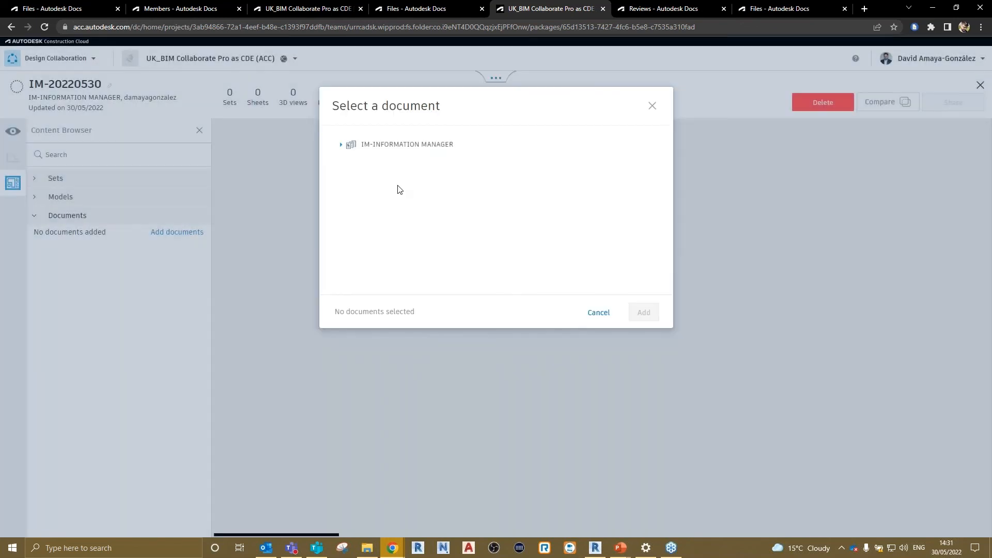
click(341, 146)
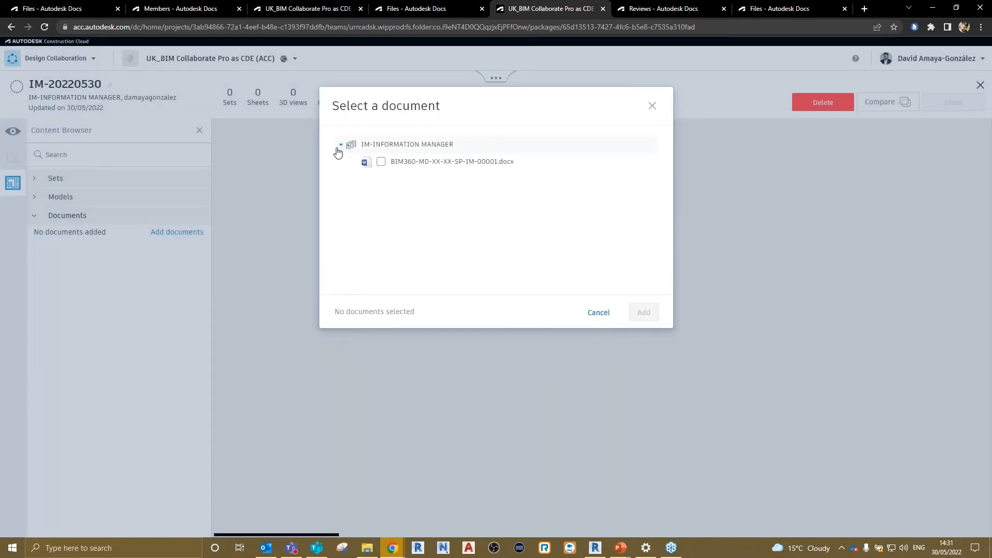
click(381, 162)
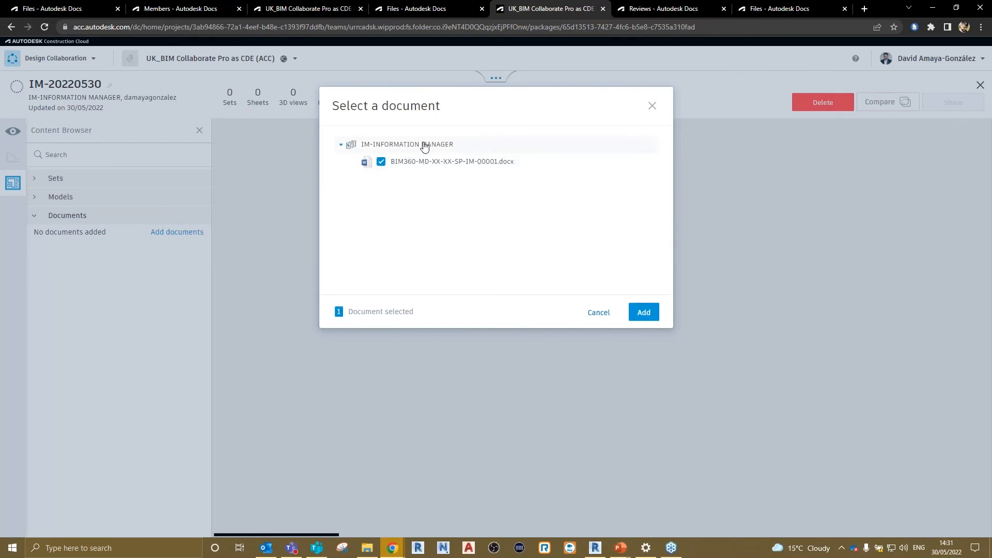
click(651, 313)
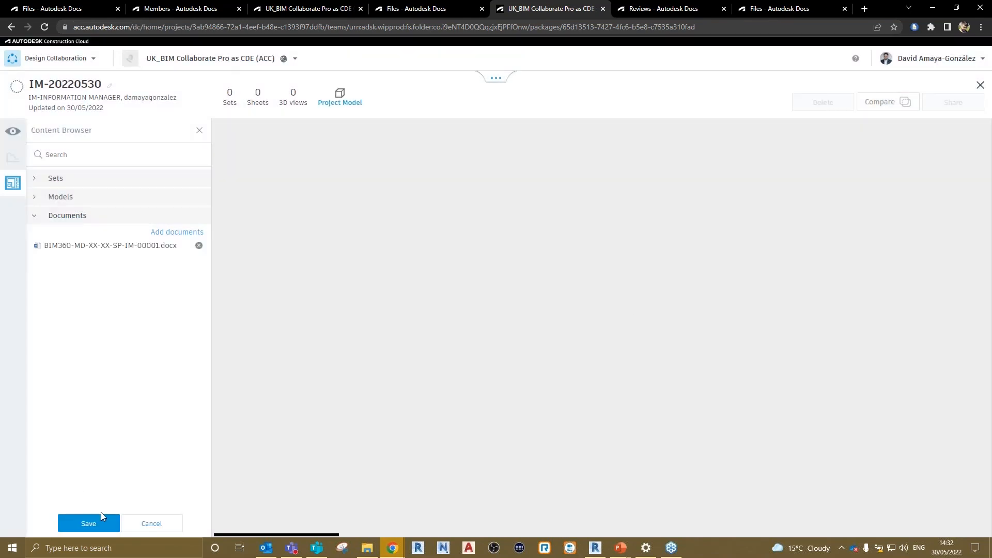
click(89, 523)
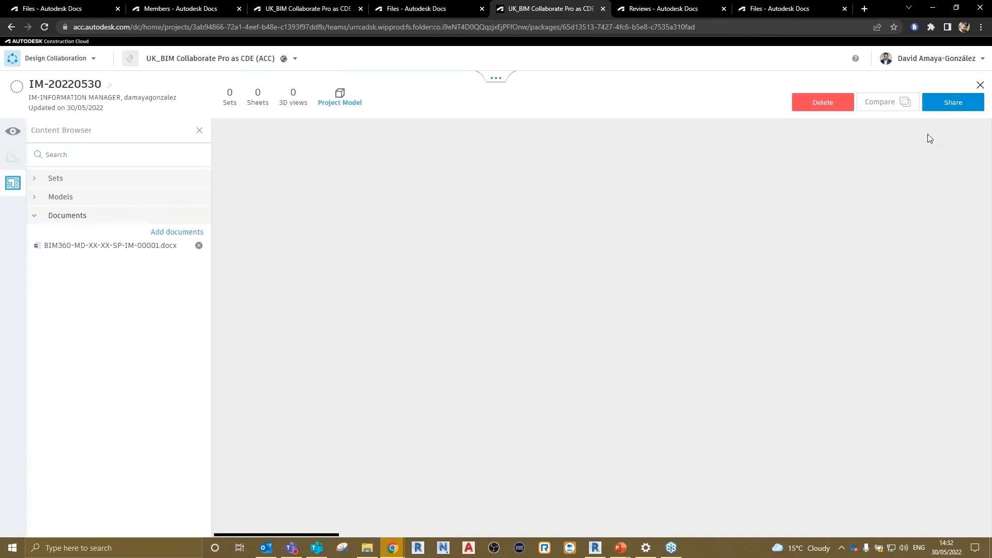
Share the IM-20220530 package with the description BEP and check it on the expanded timeline
click(953, 106)
click(450, 255)
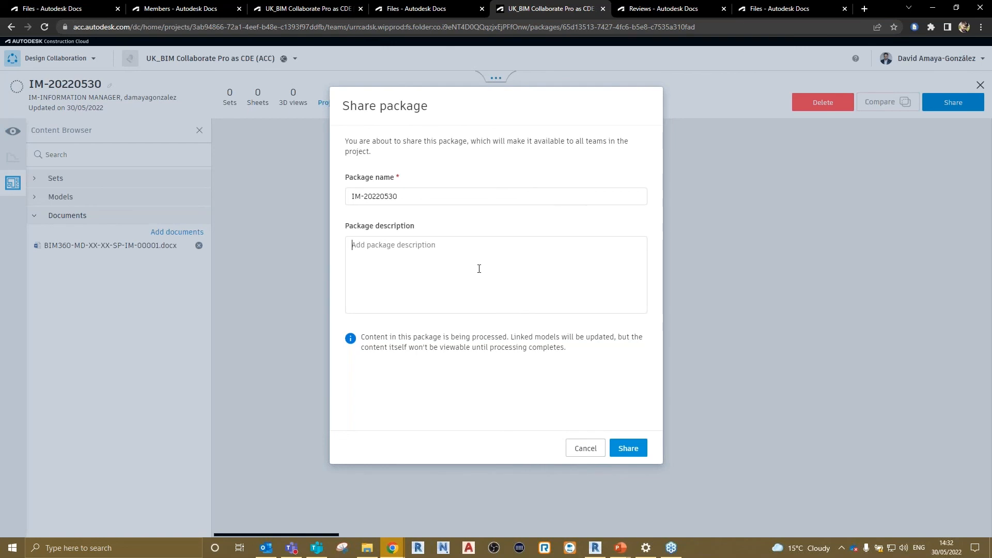
text(W)
key(BackSpace)
text(BEP)
click(632, 448)
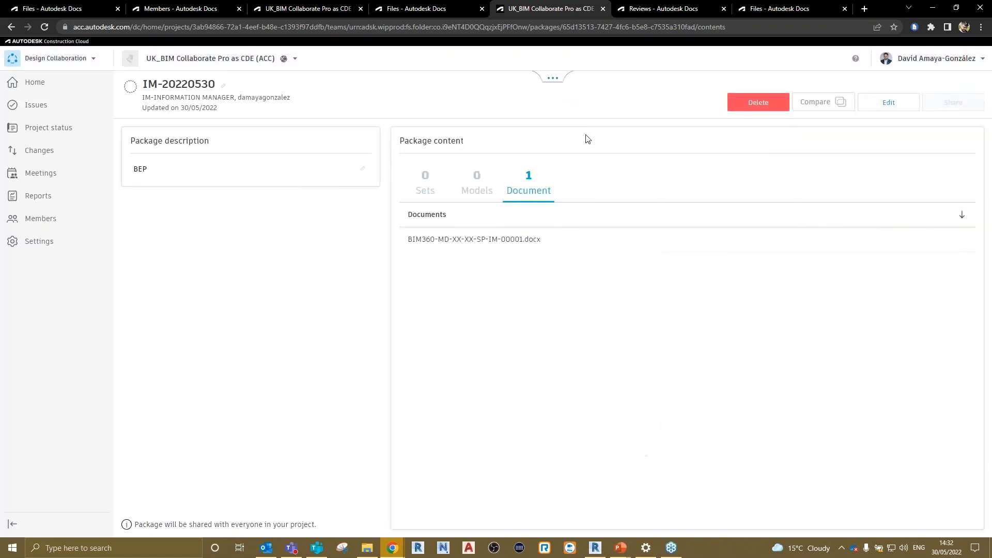
click(549, 82)
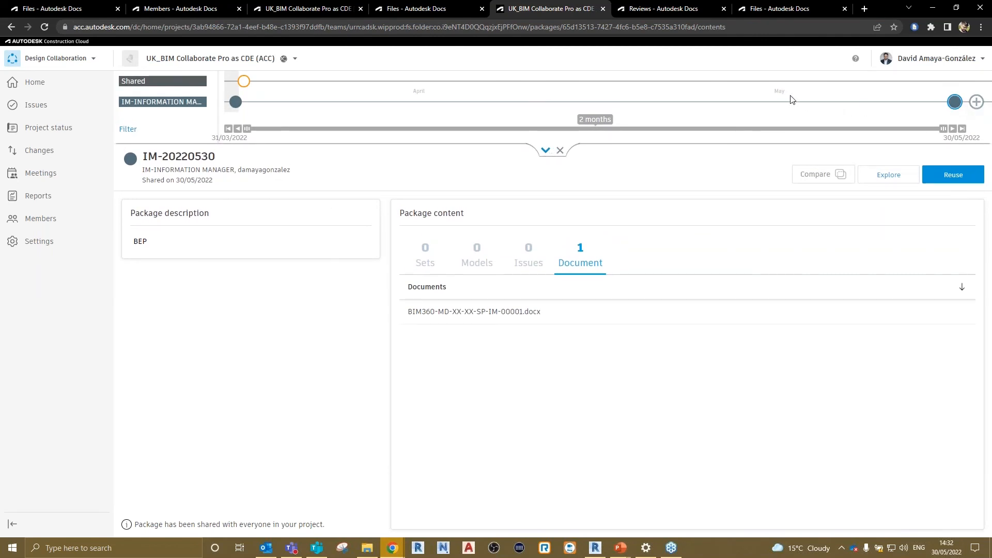
mouse_move(956, 105)
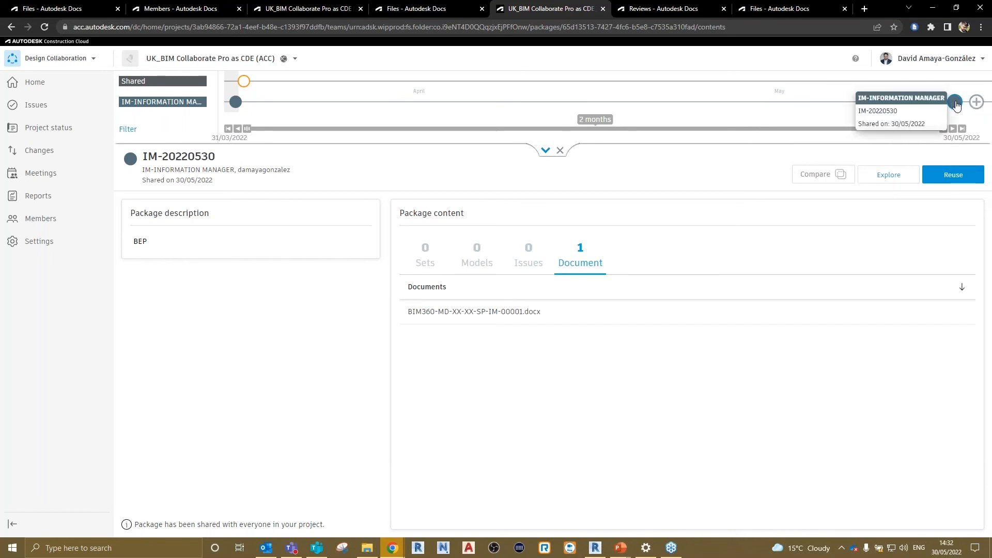
Examine the shared Word document's version, attributes and last update in the IM-INFORMATION MANAGER folder under 2-SHARED in Docs
click(45, 9)
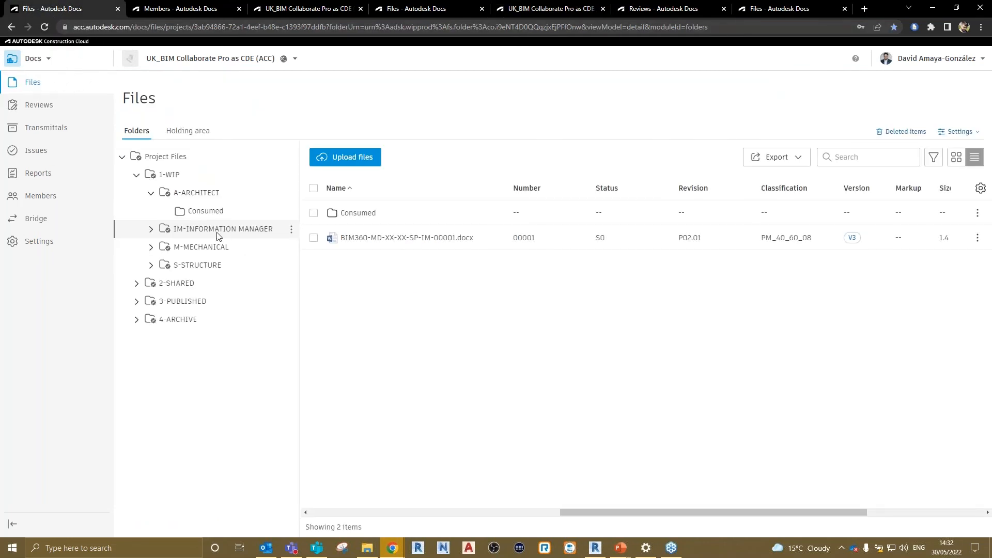
click(137, 284)
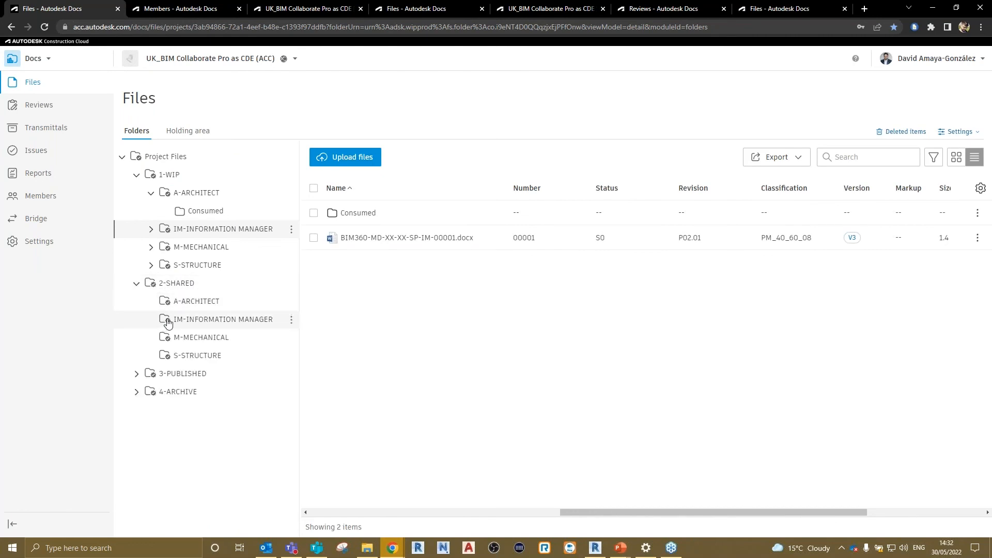
click(194, 322)
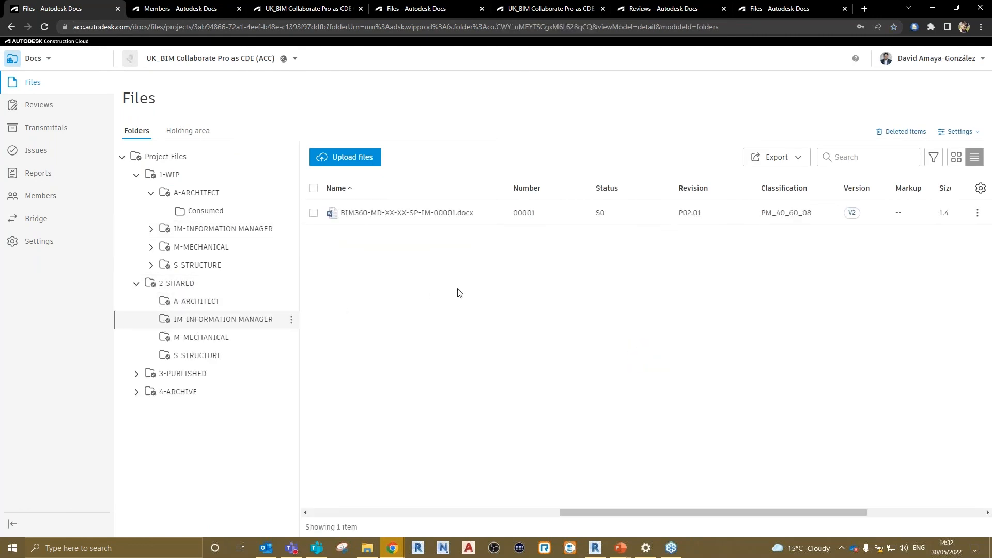
drag(594, 515, 696, 515)
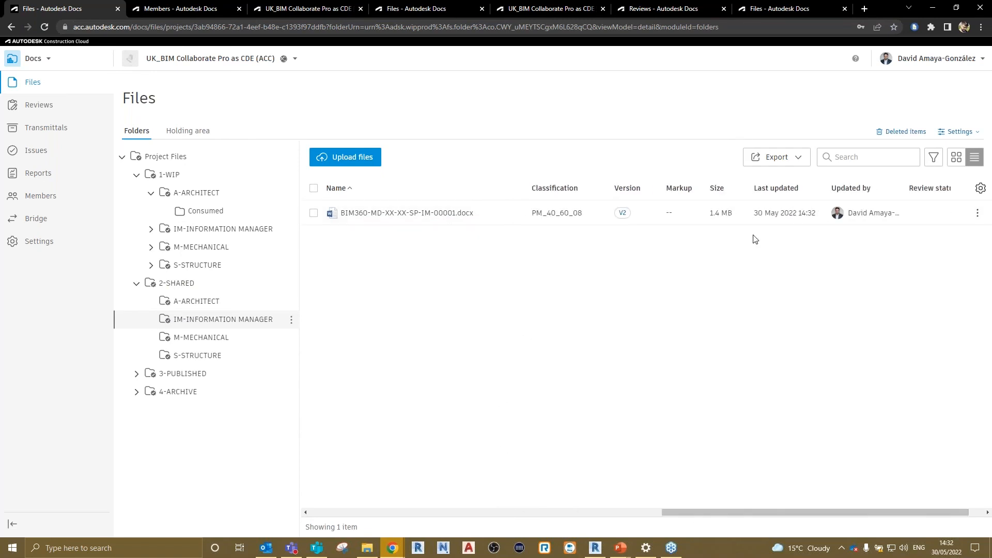
mouse_move(750, 510)
mouse_down()
mouse_move(598, 515)
mouse_move(648, 514)
mouse_move(637, 515)
mouse_up()
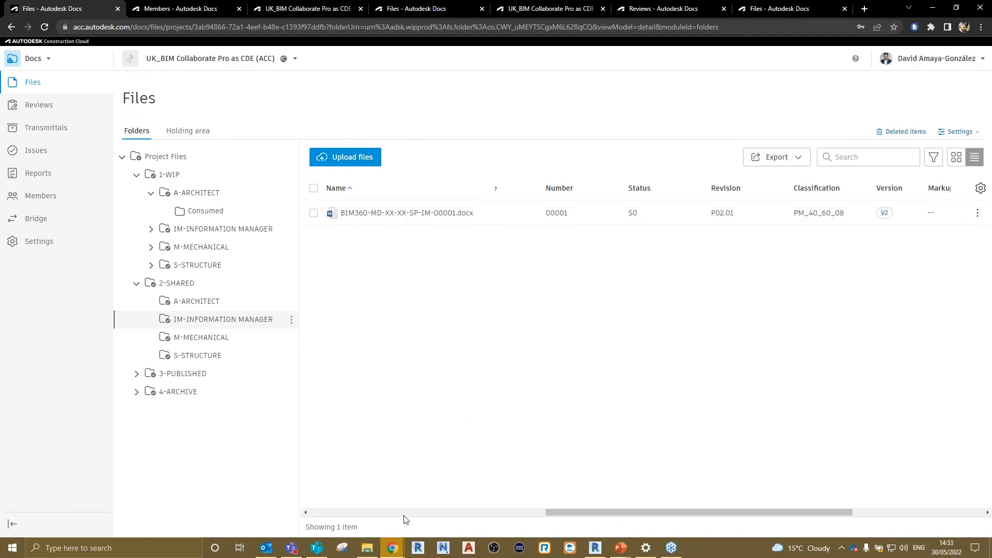
Switch to the Incognito browser window with the Micro desk account and open the IM-INFORMATION MANAGER folder under 2-SHARED
mouse_move(393, 549)
click(426, 518)
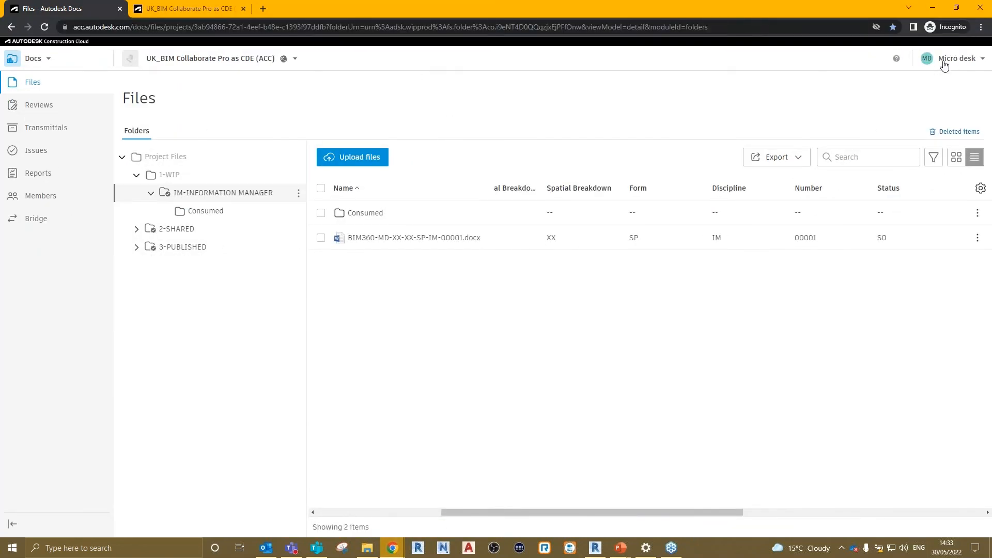
key(ctrl)
click(139, 230)
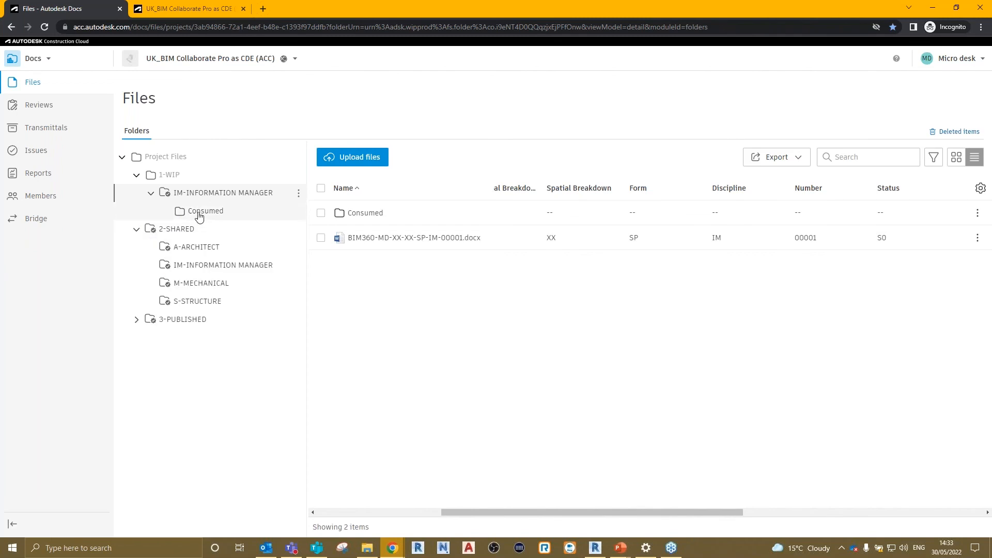
click(223, 269)
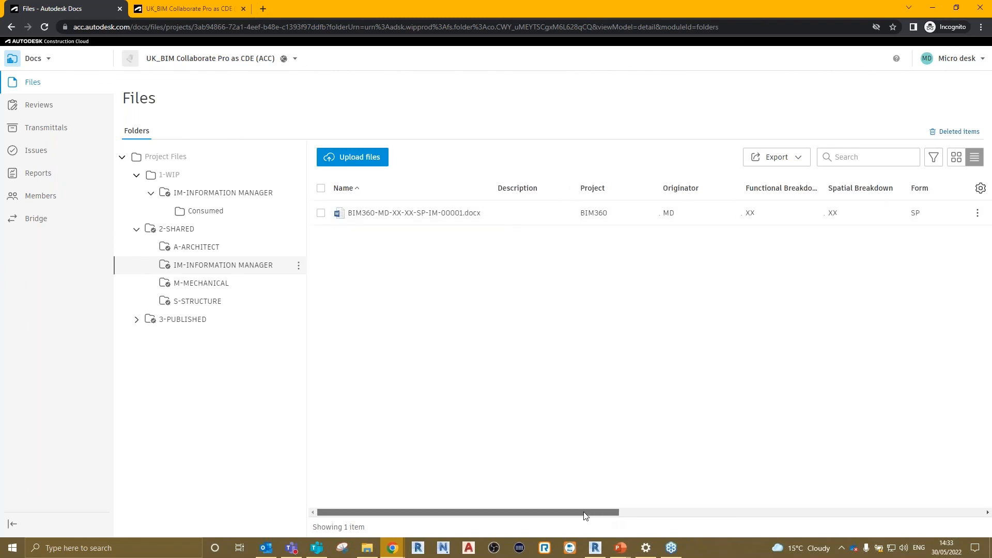
click(321, 213)
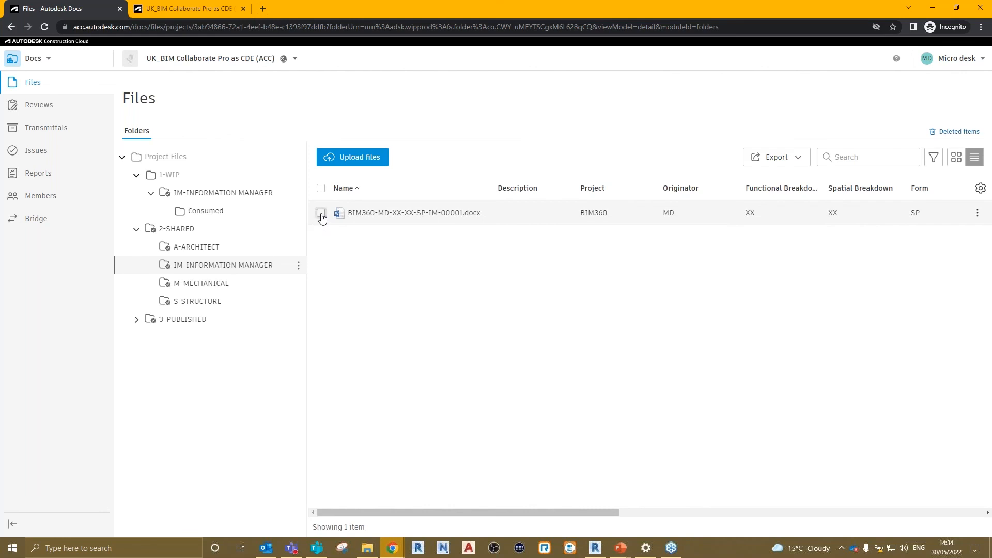
click(321, 214)
click(320, 213)
key(ctrl)
click(321, 213)
click(977, 213)
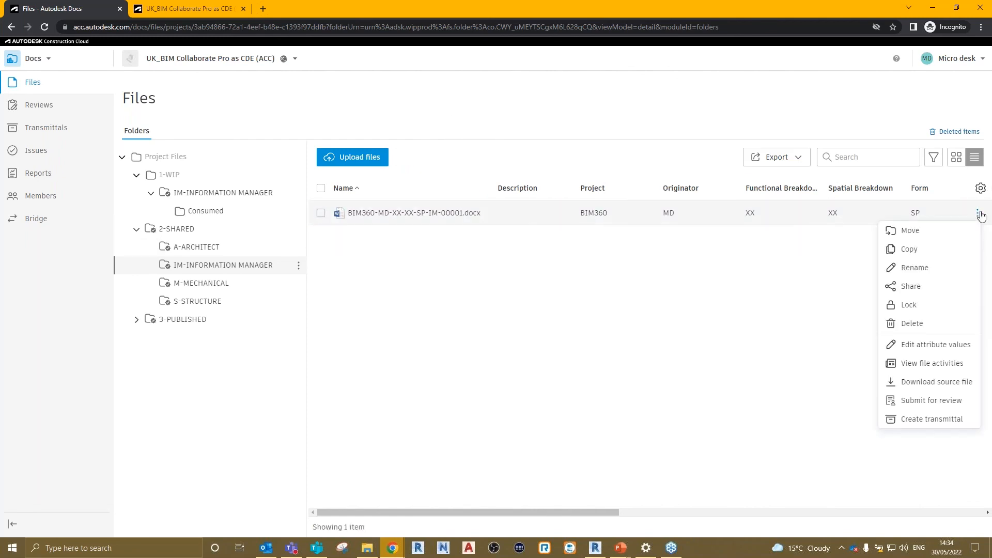
click(599, 274)
Start submitting BIM360-MD-XX-XX-SP-IM-00001.docx for review with the IM-Shared to Published approval workflow
click(321, 213)
click(459, 159)
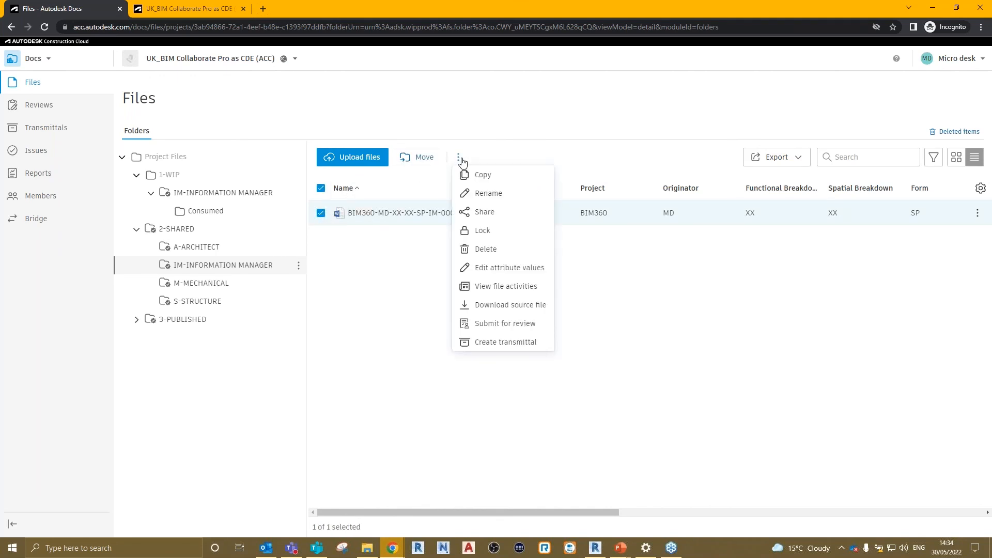
click(516, 326)
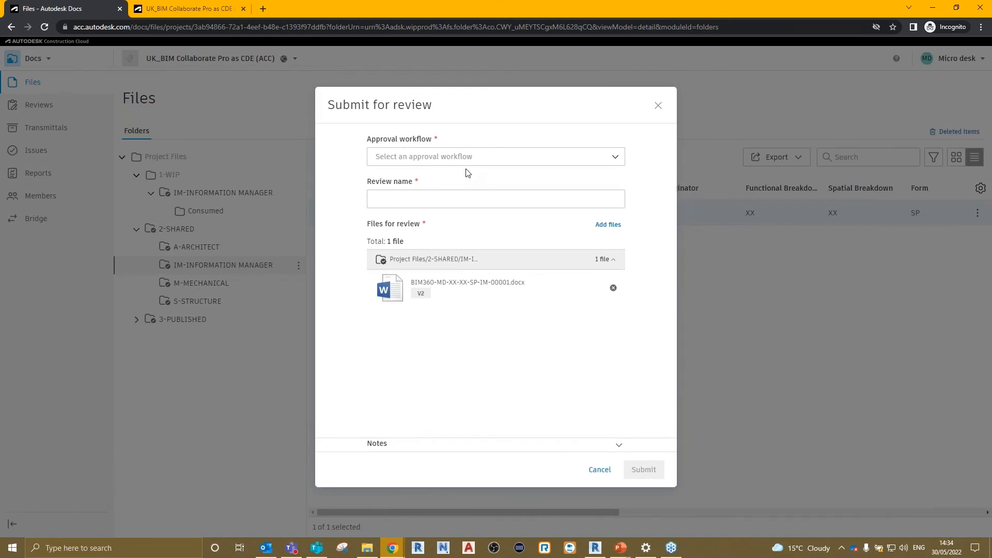
click(610, 156)
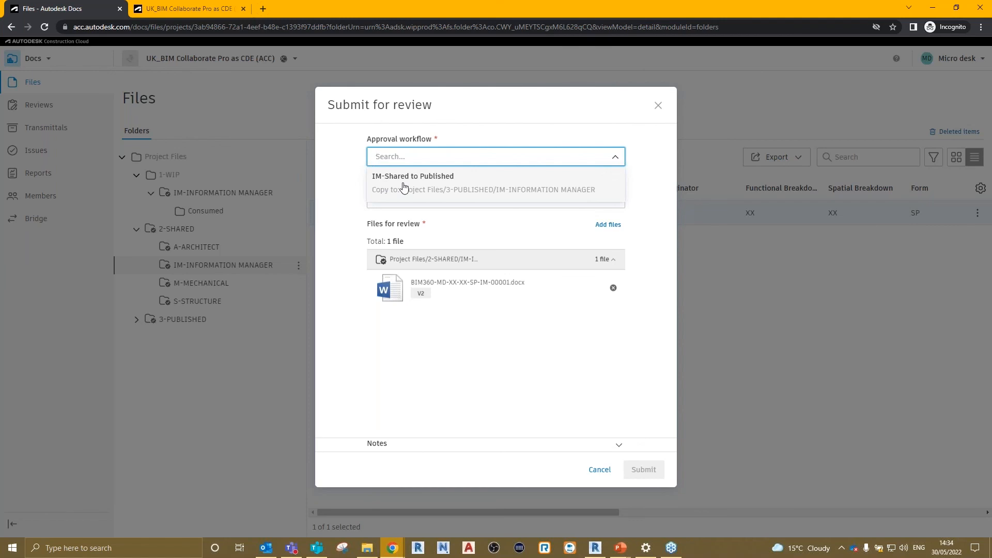
click(433, 178)
Name the review BEP, submit it and send the e-mail notification to the preselected reviewer
scroll(475, 207, down, 2)
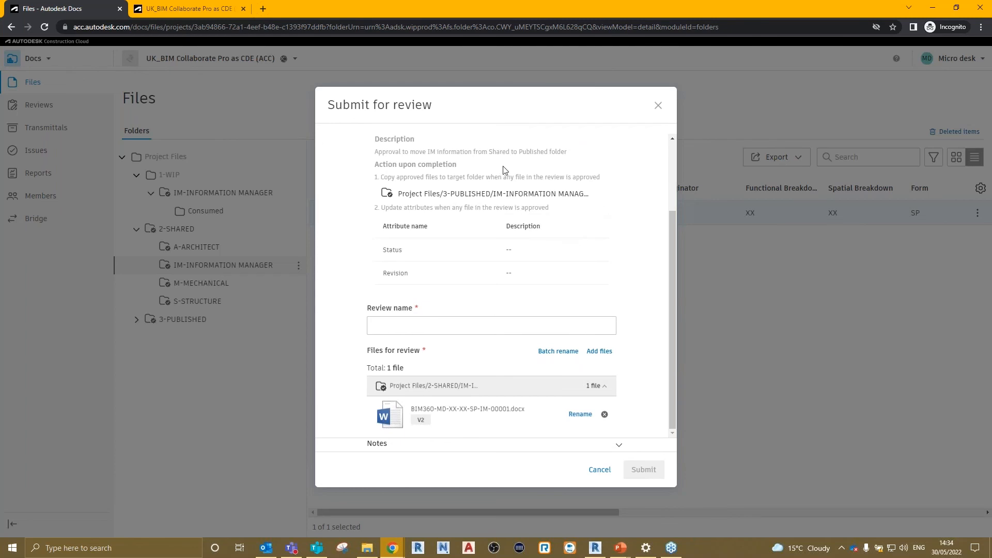
click(451, 324)
text(BEP)
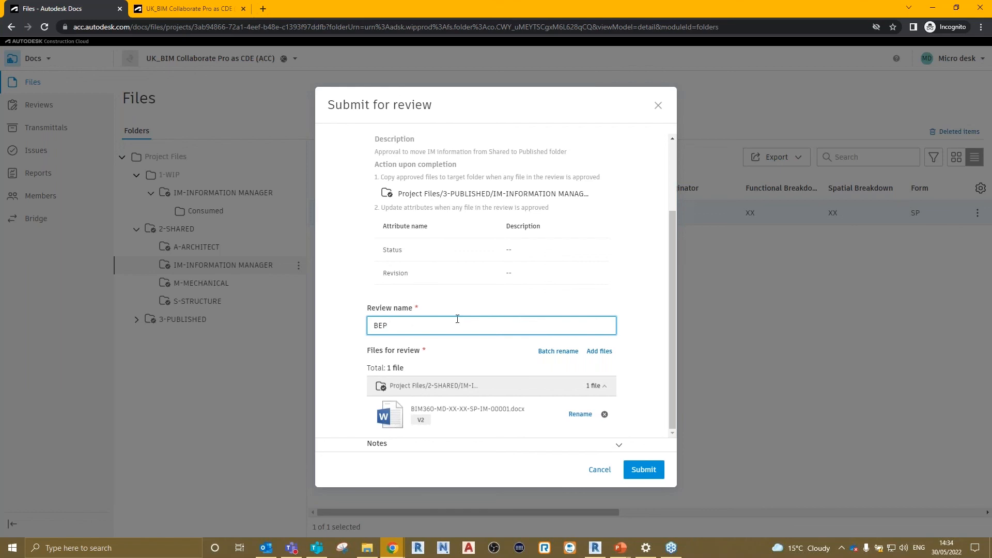
click(652, 471)
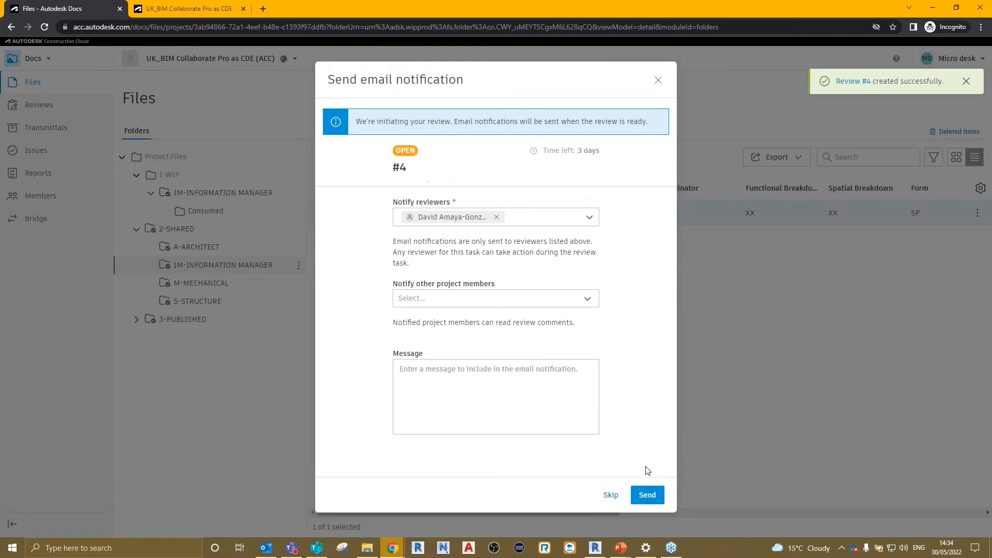
click(646, 497)
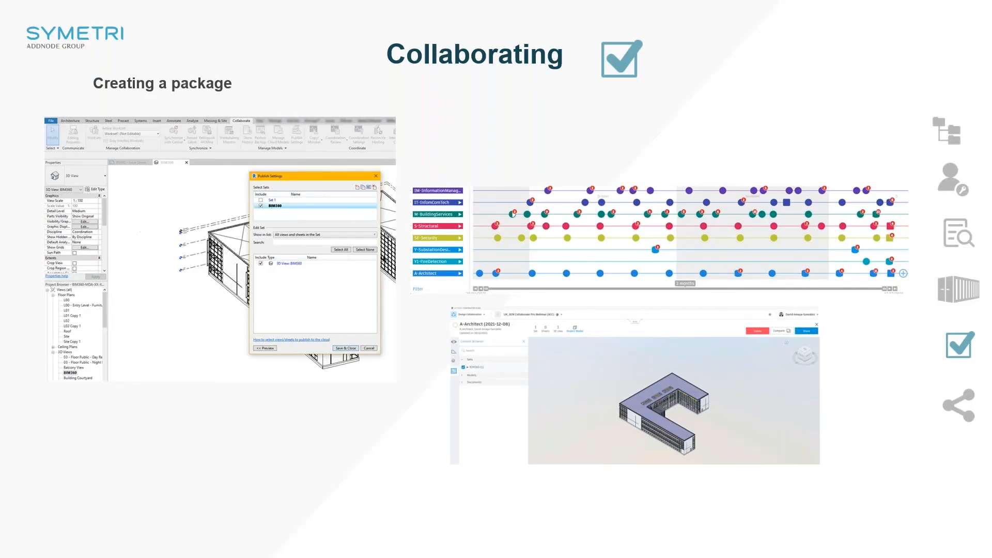
Advance the presentation to the "Approval states workflows" slide and return to the reviewer's Autodesk Docs window in the browser
key(Right)
key(Right)
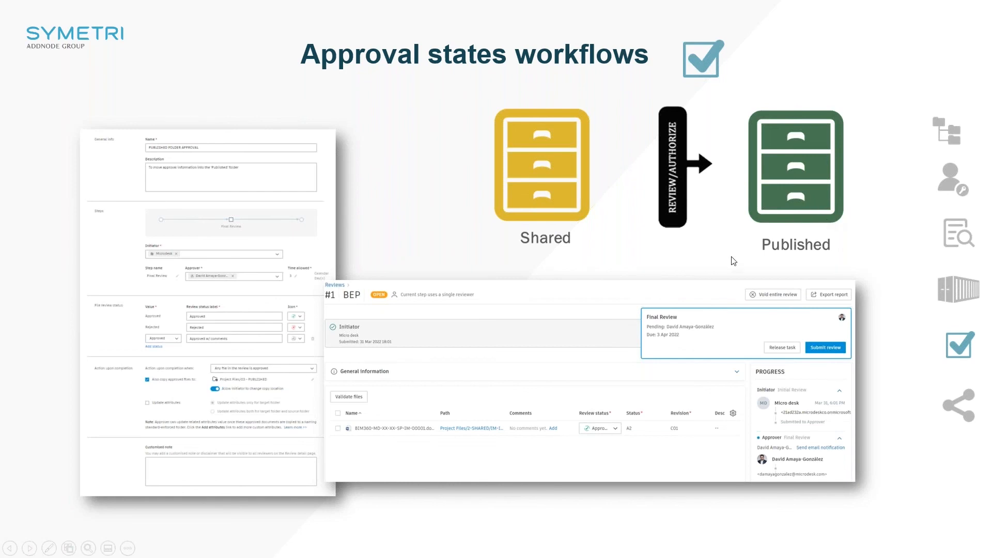
key(super)
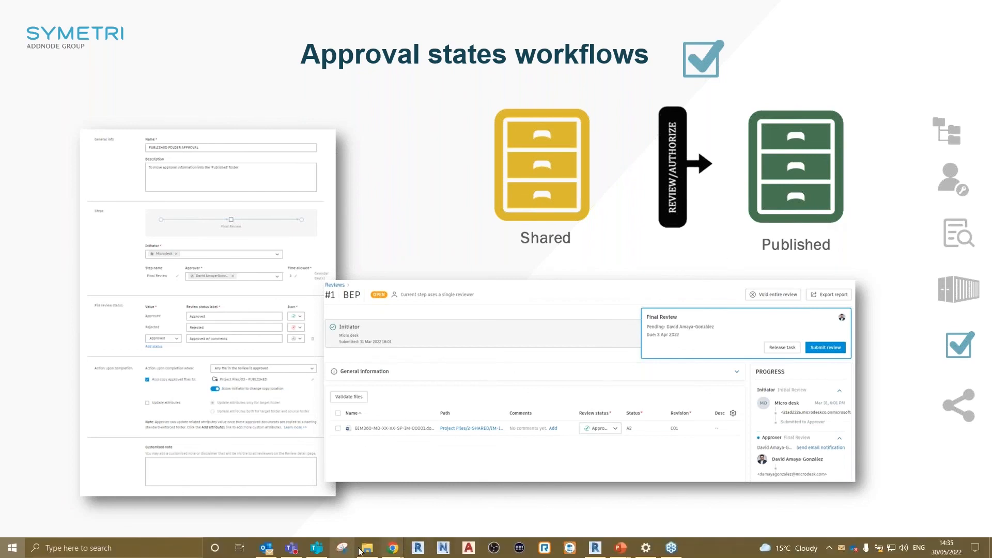
mouse_move(392, 548)
click(358, 519)
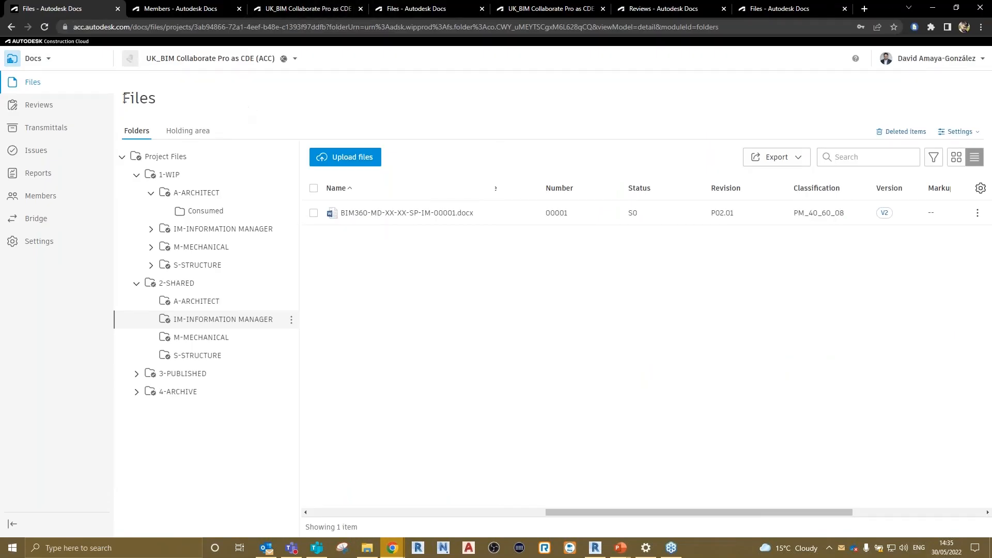
Open the open BEP review #4 from the project's reviews and start its final review
click(53, 115)
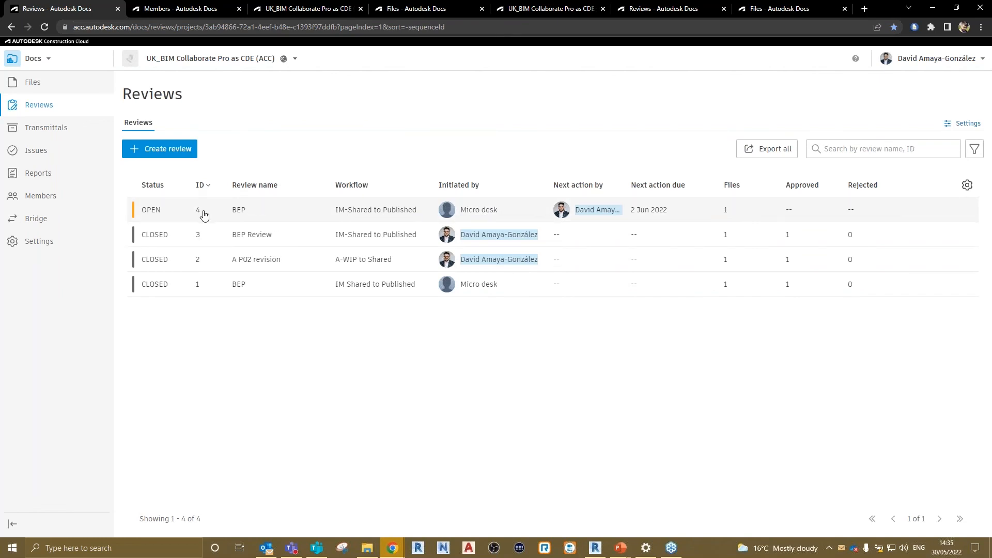
click(173, 213)
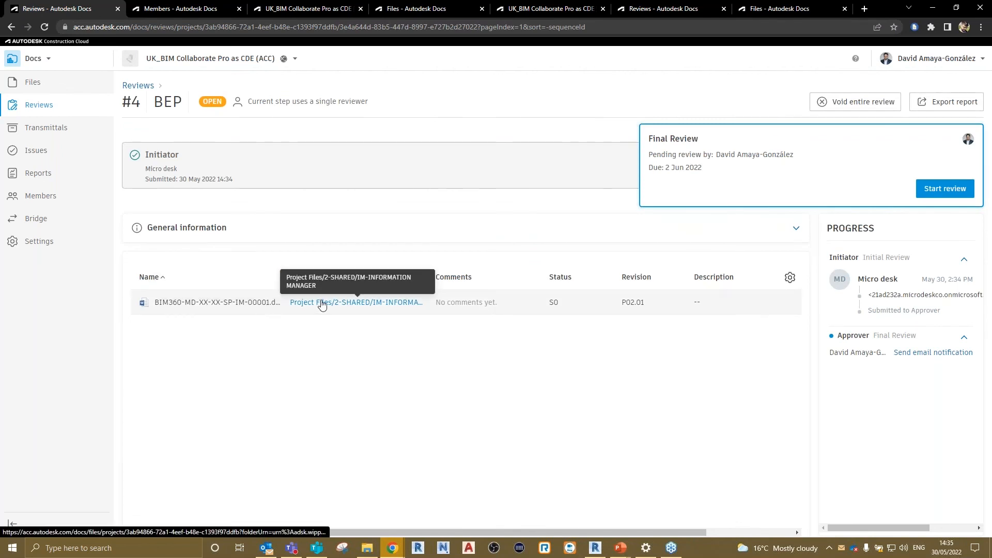
key(ctrl)
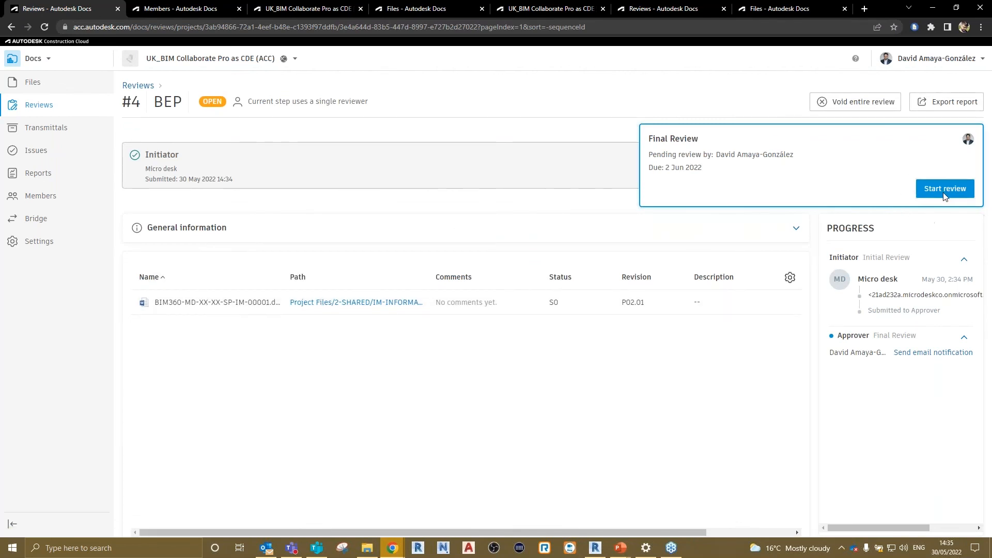
click(943, 188)
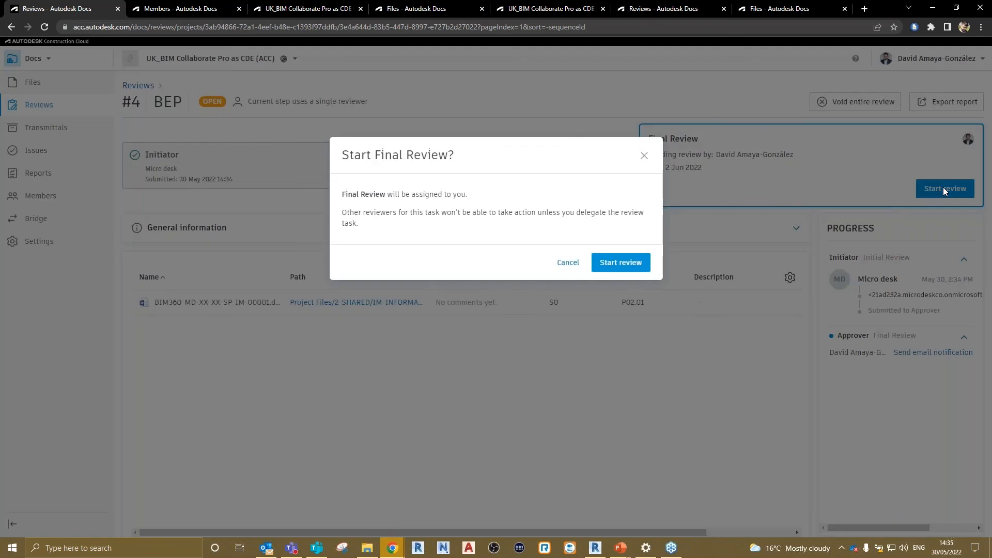
click(624, 263)
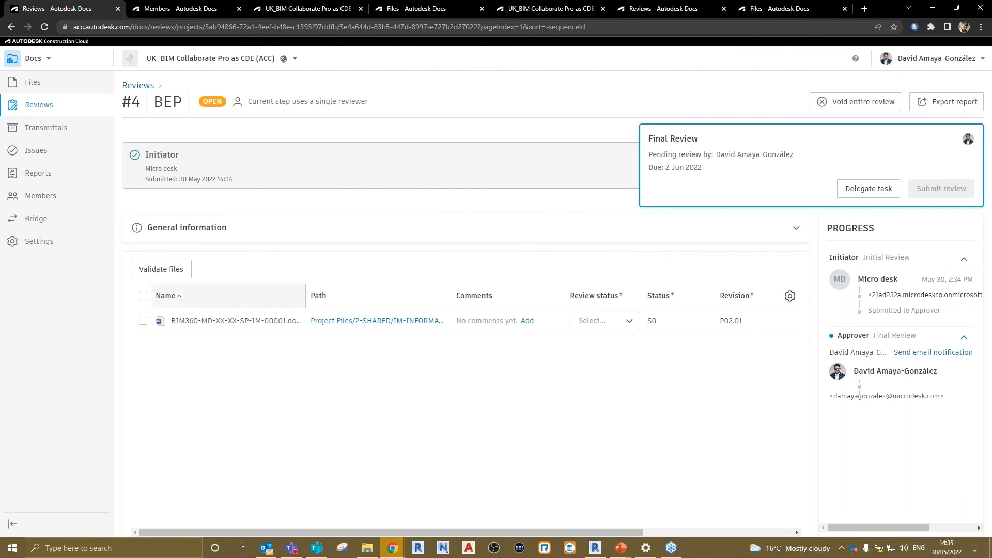
Open BIM360-MD-XX-XX-SP-IM-00001.docx from the review, read through its first pages and close the document viewer
click(243, 325)
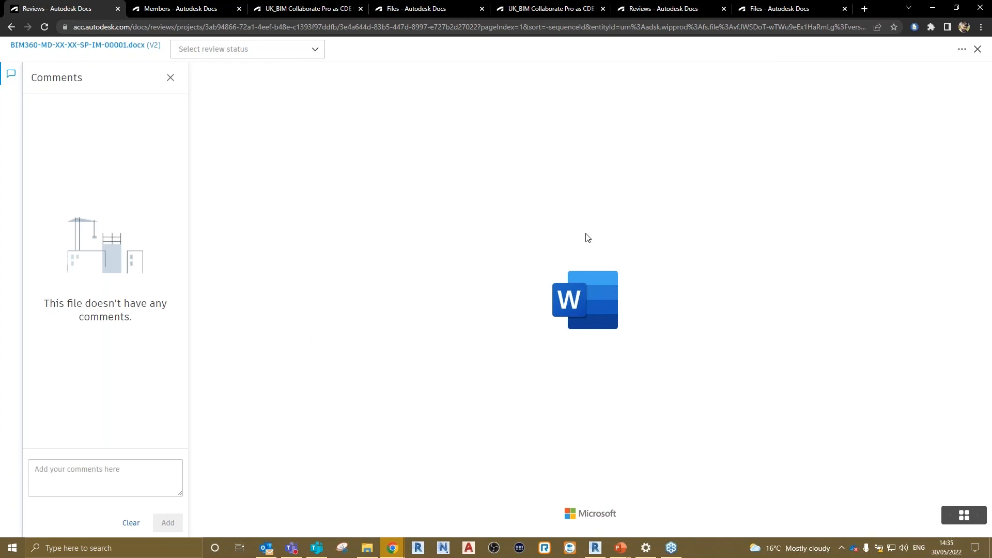
scroll(492, 305, down, 8)
scroll(492, 307, down, 15)
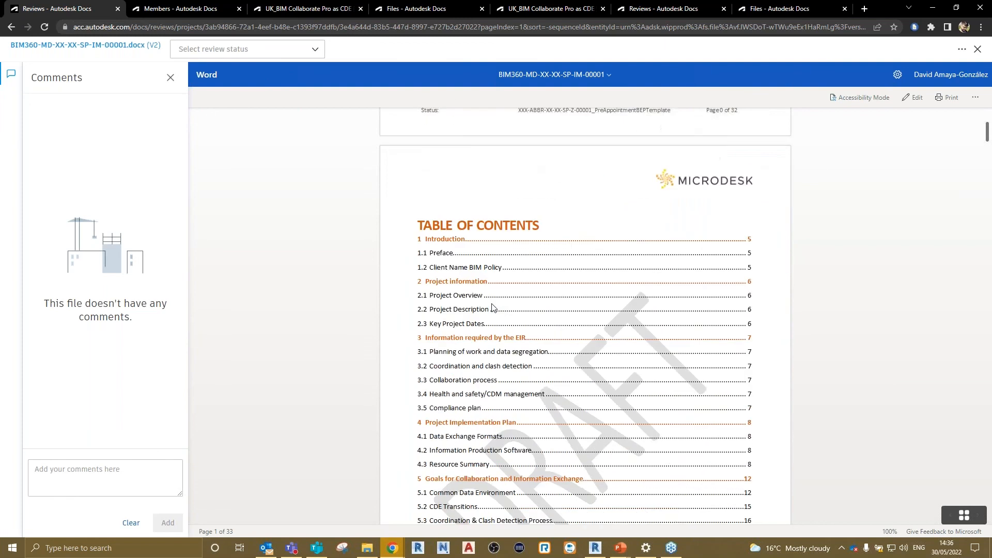
scroll(492, 308, down, 20)
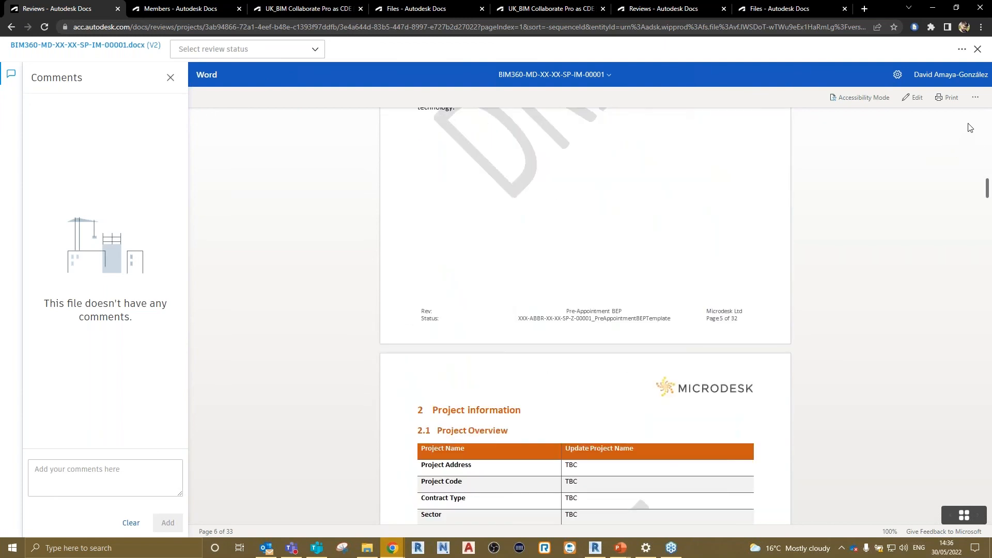
click(977, 48)
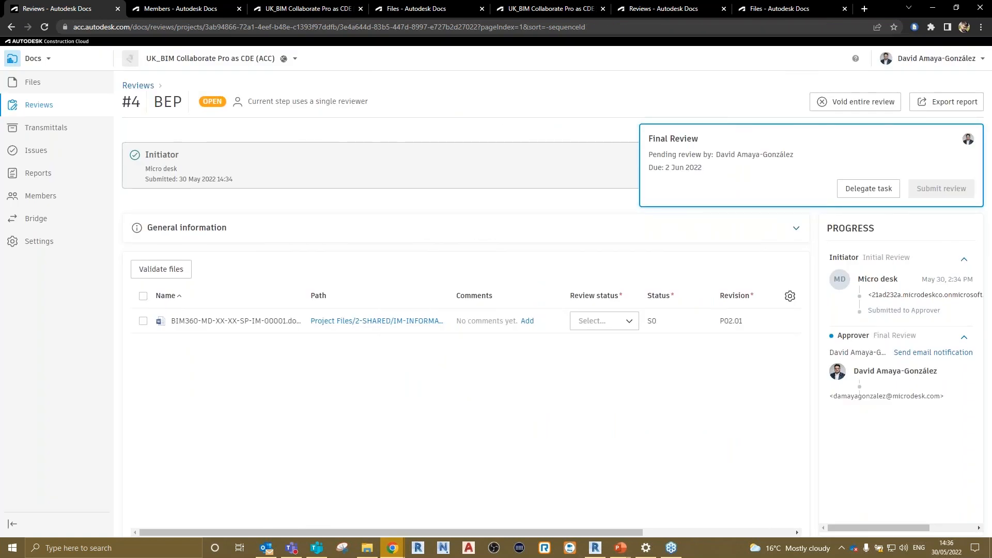
Set the document's review status to Approved in the final review
click(631, 322)
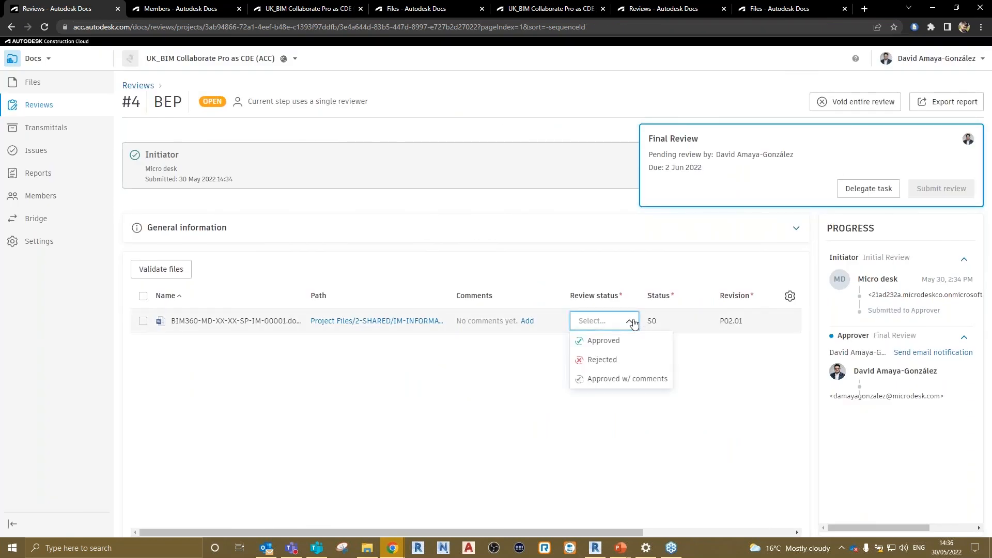
click(619, 341)
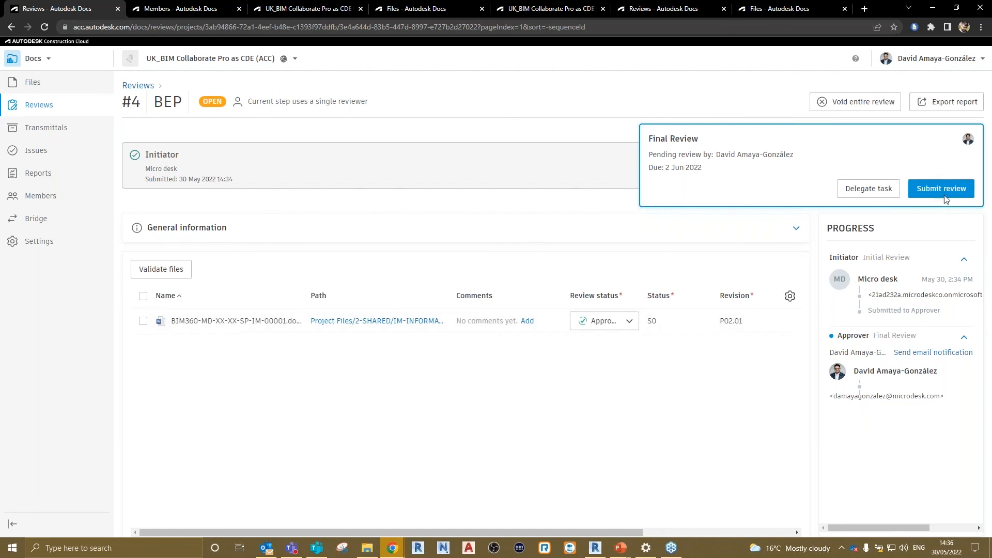
Submit the final review of BEP review #4 with the note "all good"
click(944, 190)
click(509, 349)
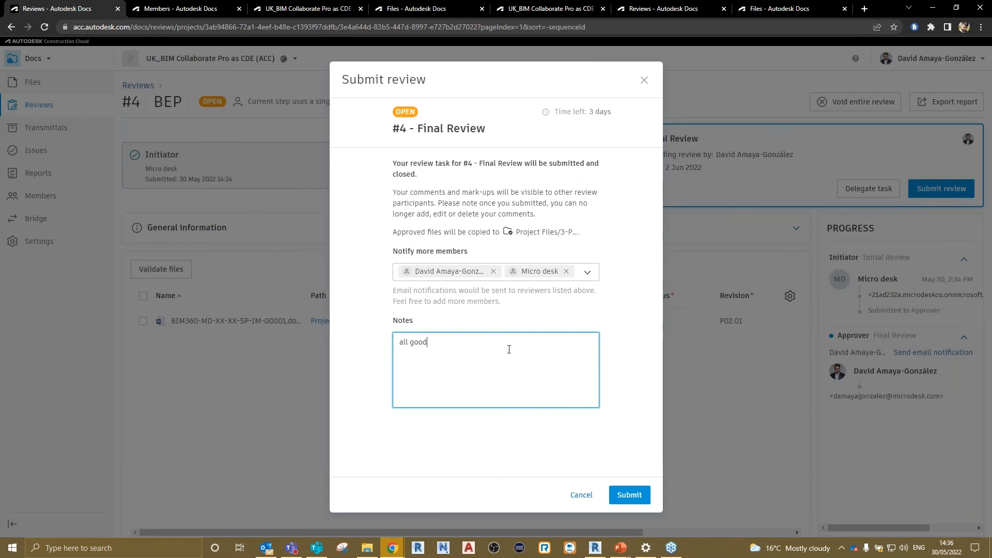
click(637, 496)
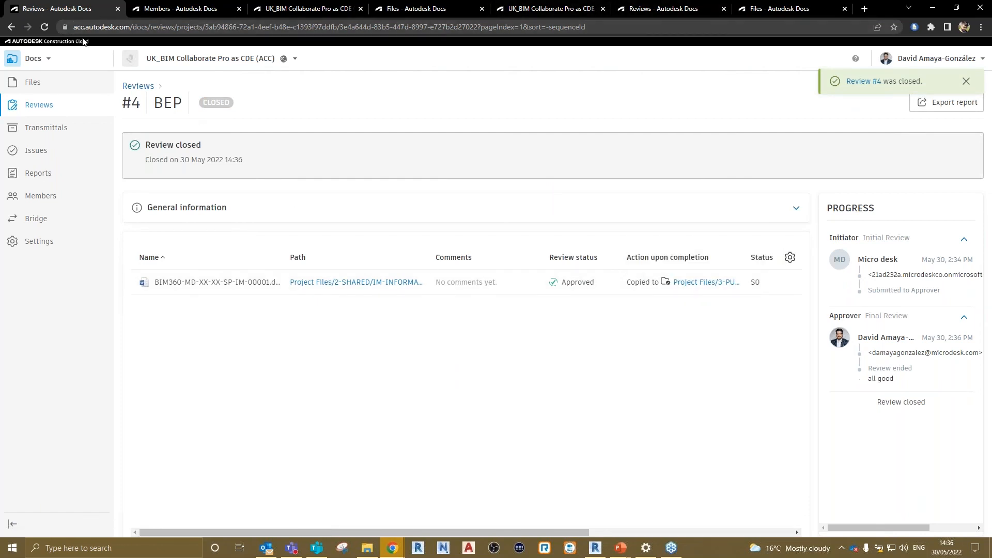
Open the IM-INFORMATION MANAGER folder under 3-PUBLISHED in the project files
click(45, 59)
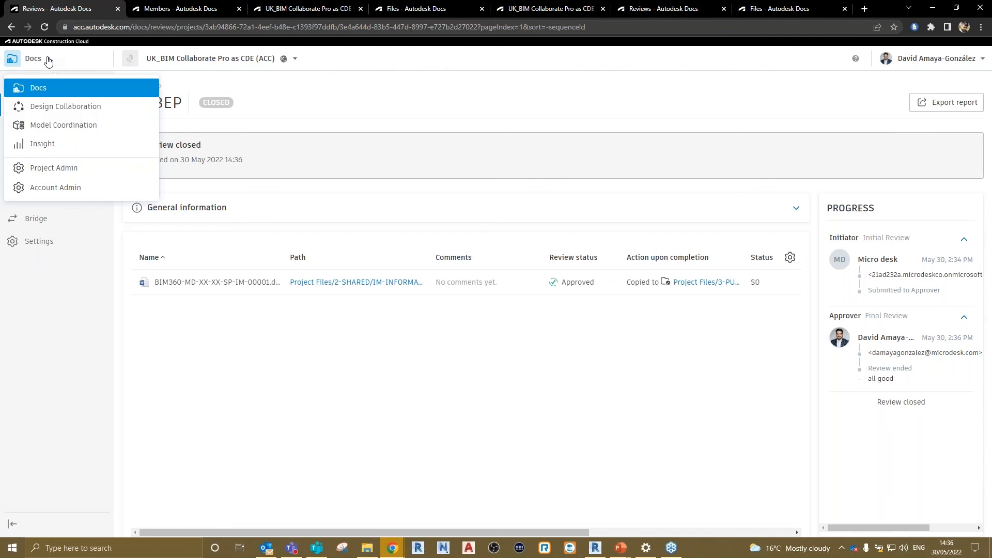
click(45, 92)
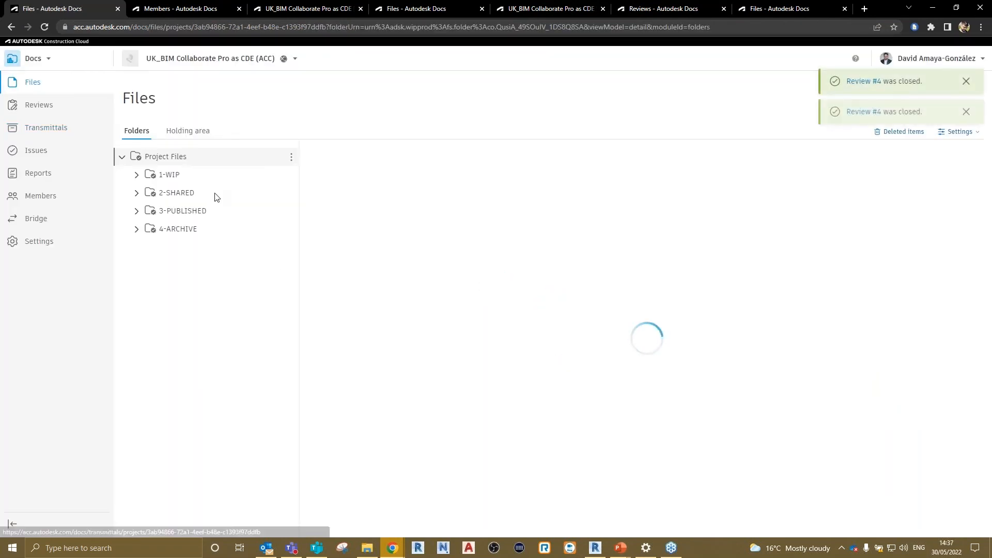
click(137, 211)
click(201, 248)
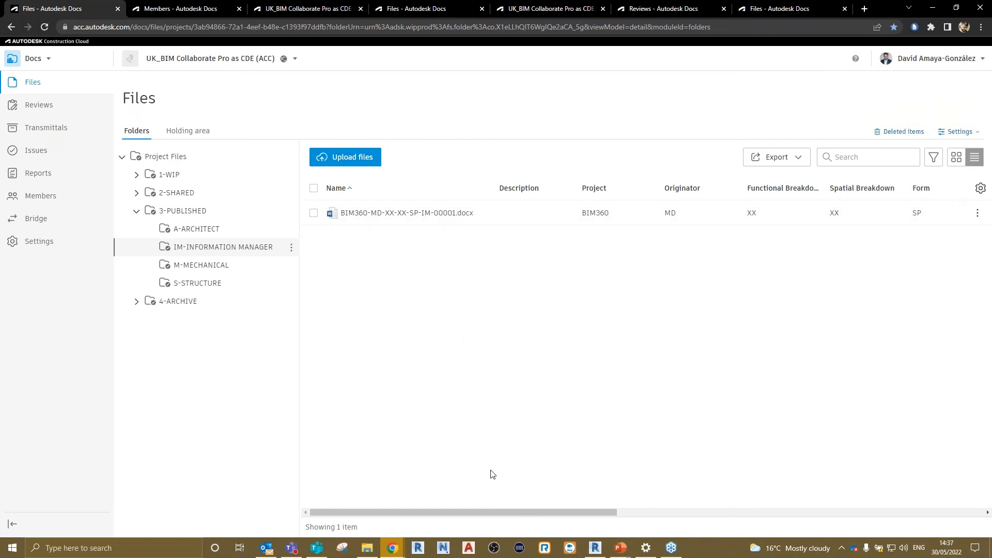
Set the Status of the published BIM360-MD-XX-XX-SP-IM-00001.docx to A3 and its Revision to C01
mouse_move(527, 513)
mouse_down()
mouse_move(793, 512)
mouse_move(752, 506)
mouse_up()
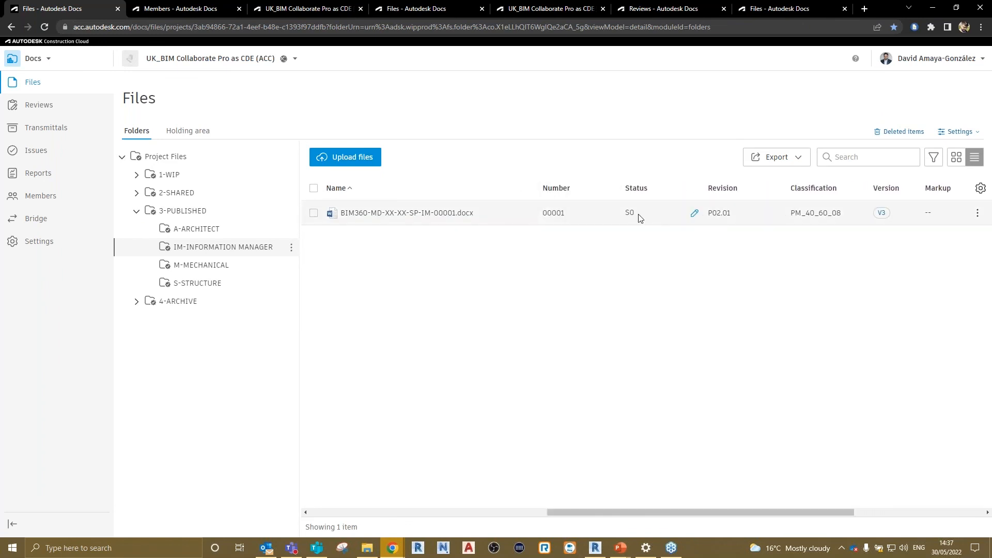
click(694, 213)
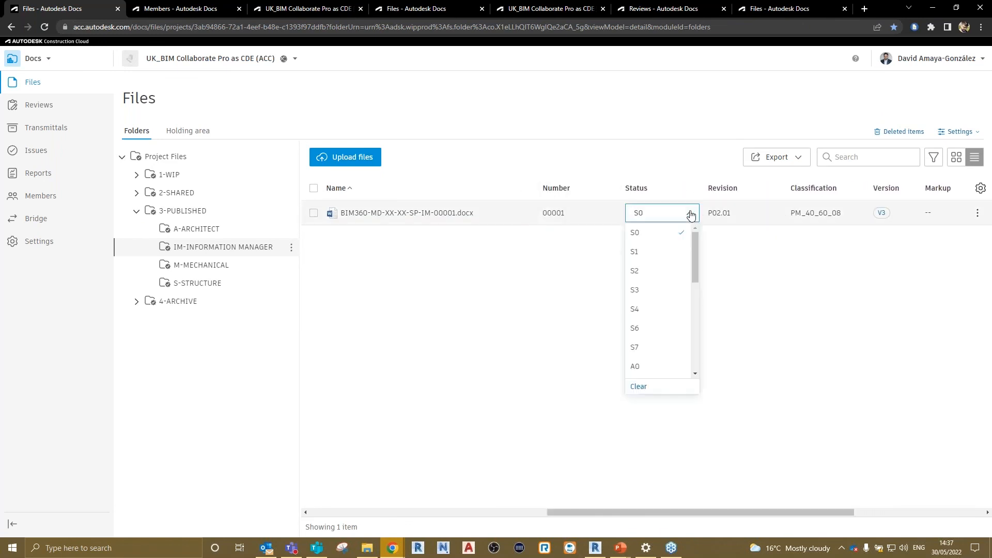
scroll(655, 305, down, 1)
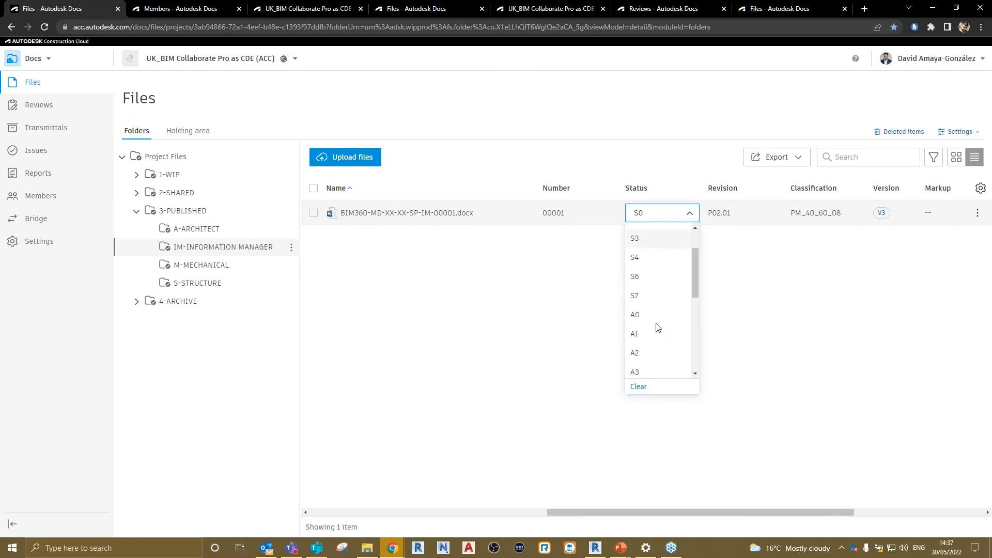
click(652, 372)
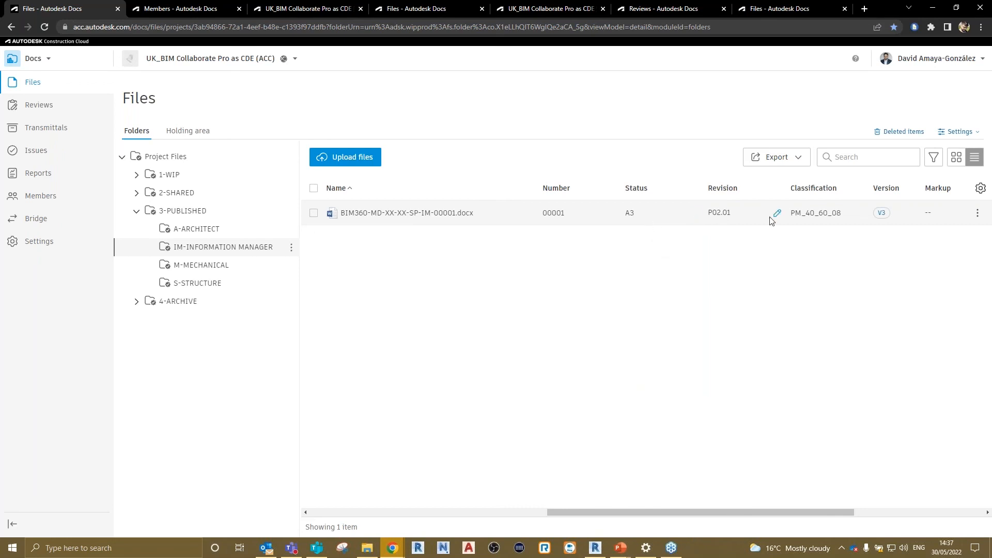
click(778, 214)
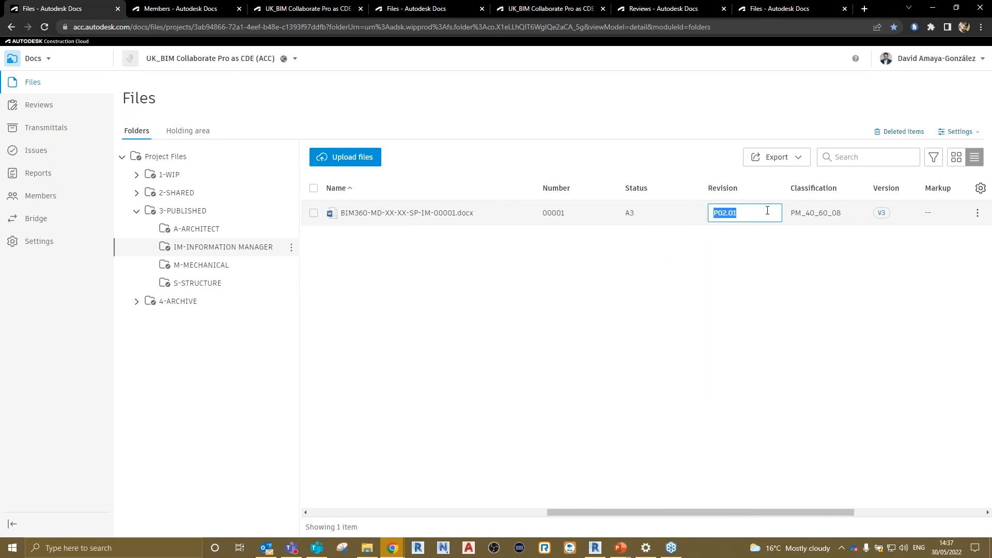
text(C01)
click(753, 290)
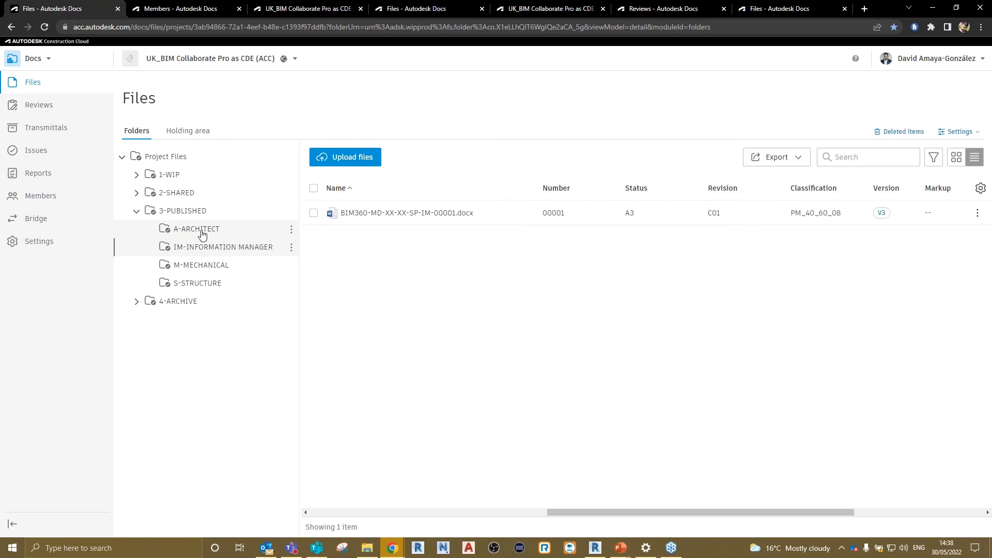
Expand the 4-ARCHIVE folder and view the version history of BIM360-MD-XX-XX-SP-IM-00001.docx in the IM-INFORMATION MANAGER folder under 1-WIP
click(137, 304)
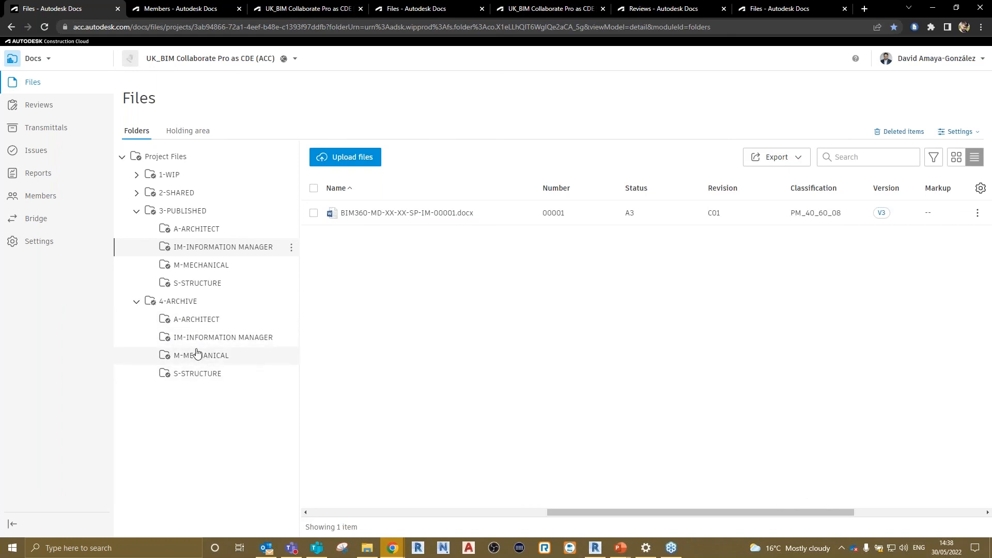
click(137, 175)
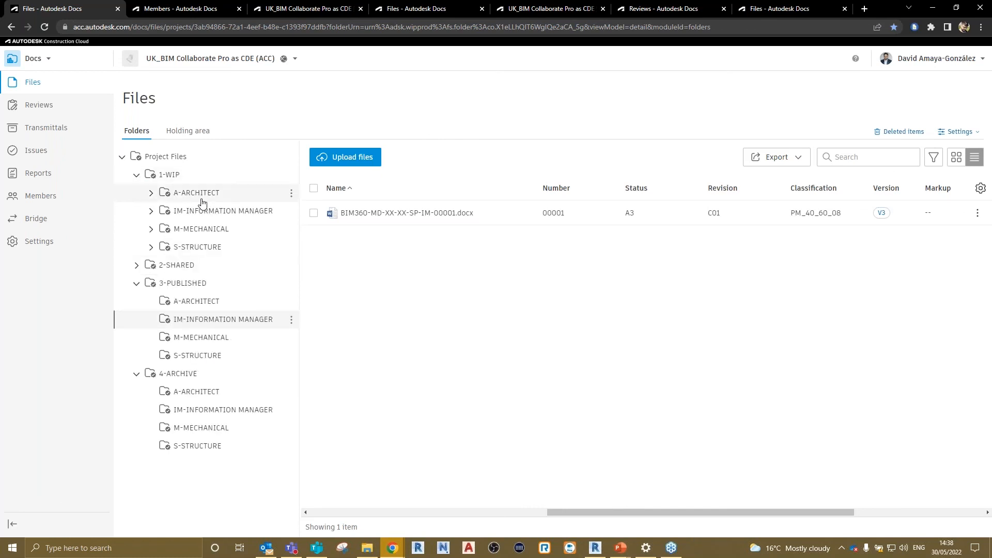
click(211, 210)
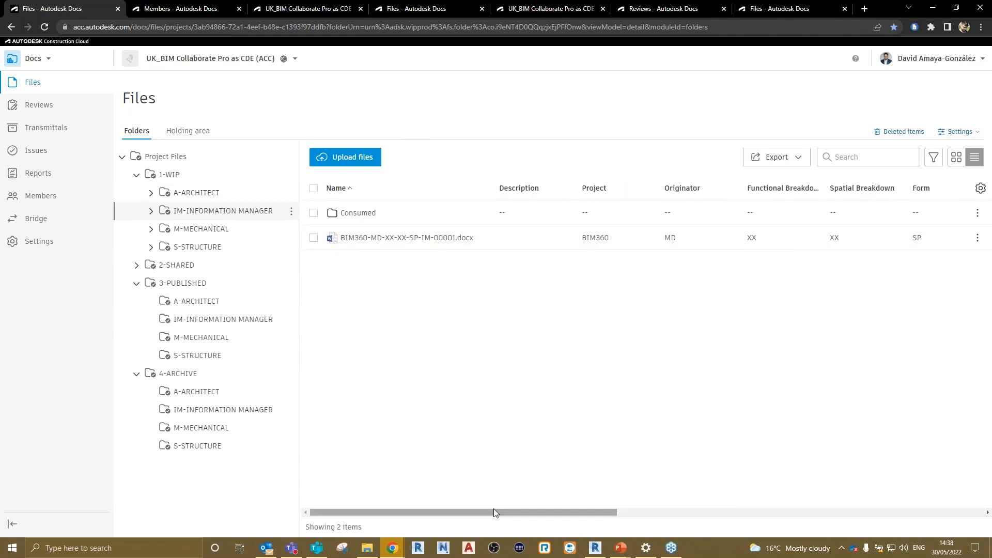
drag(494, 513, 824, 511)
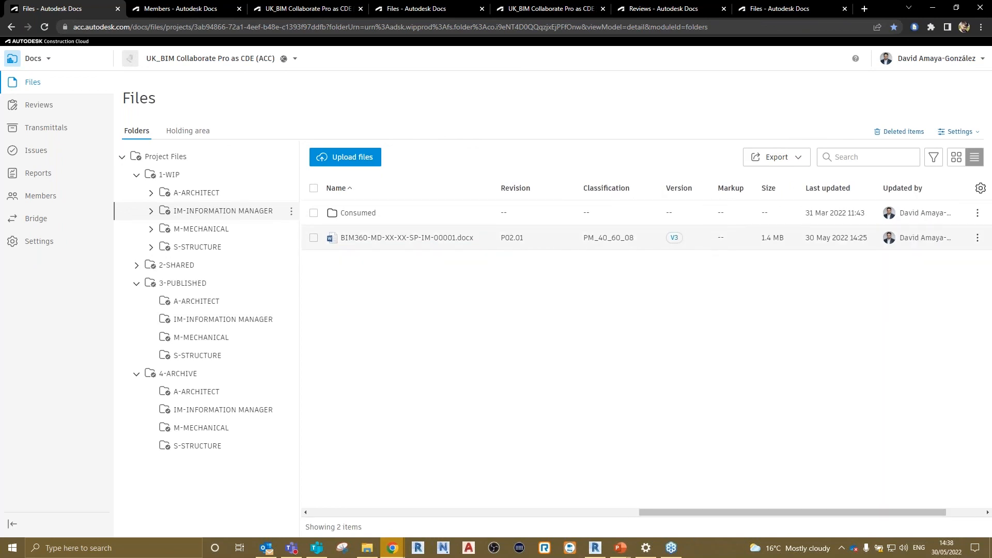
click(678, 240)
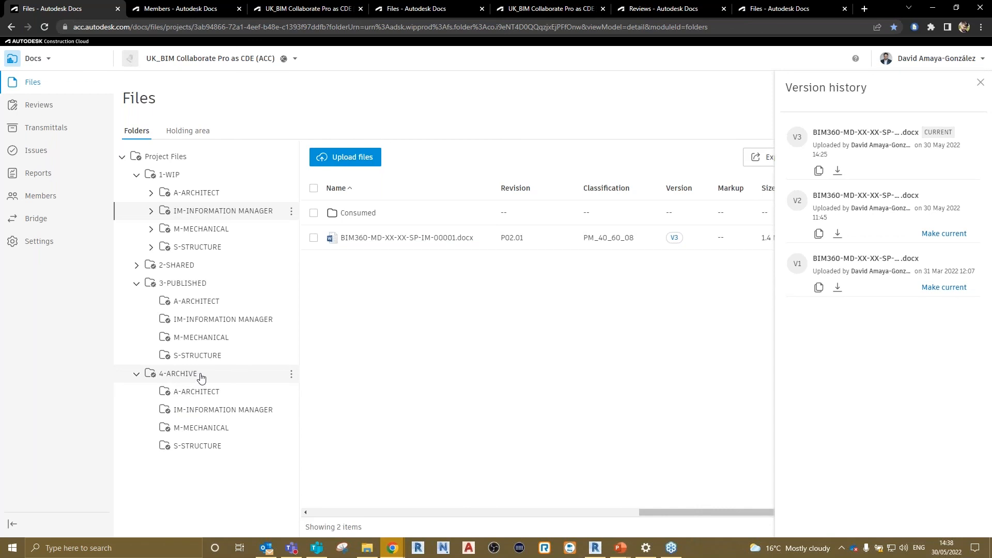
click(981, 84)
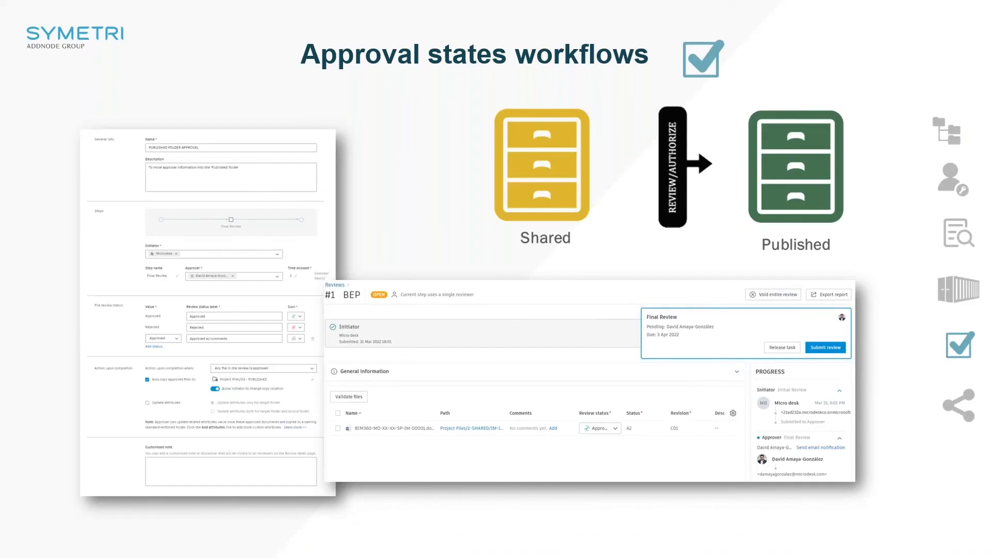
Advance the presentation to the "Sharing information" slide and return to the Autodesk Docs window in the browser
key(Right)
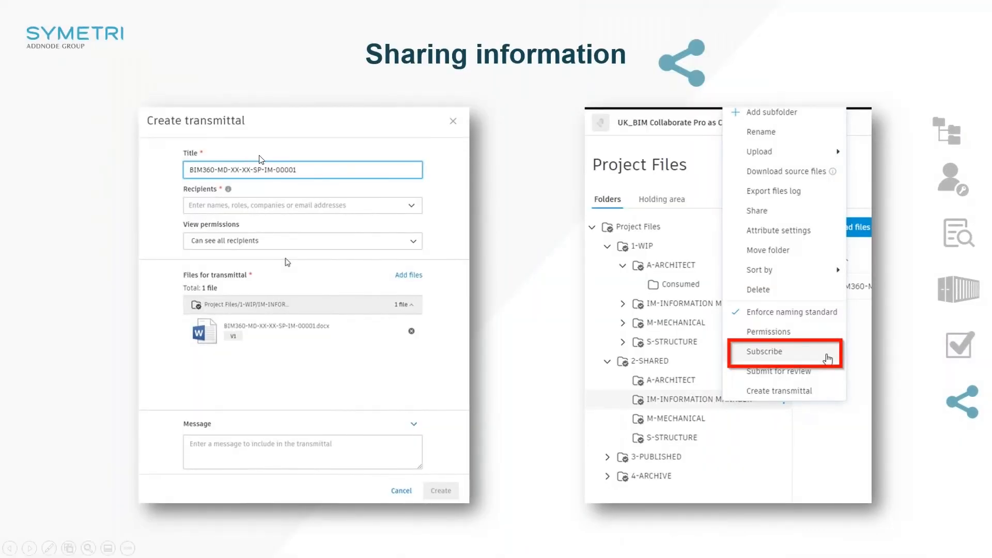
key(super)
key(super)
key(super)
mouse_move(394, 540)
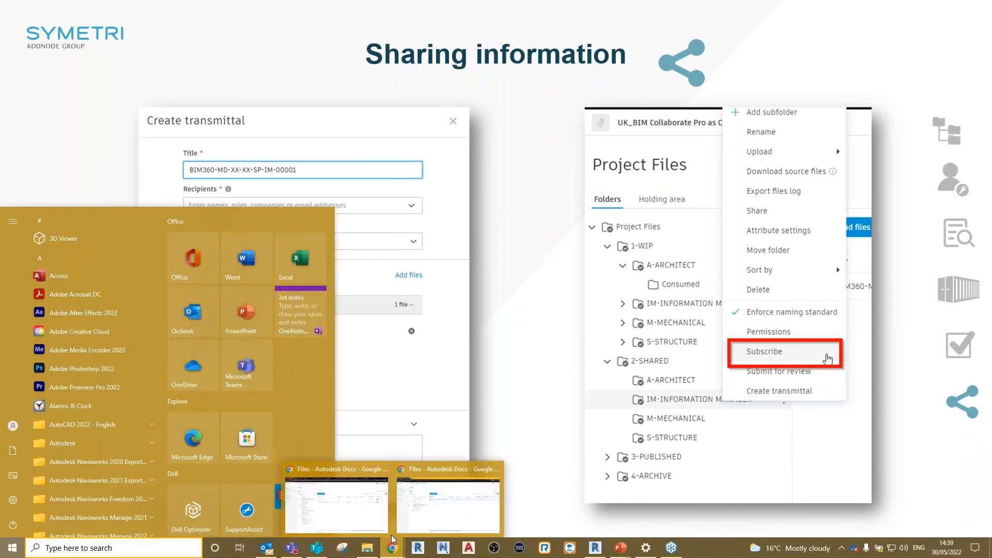
click(377, 522)
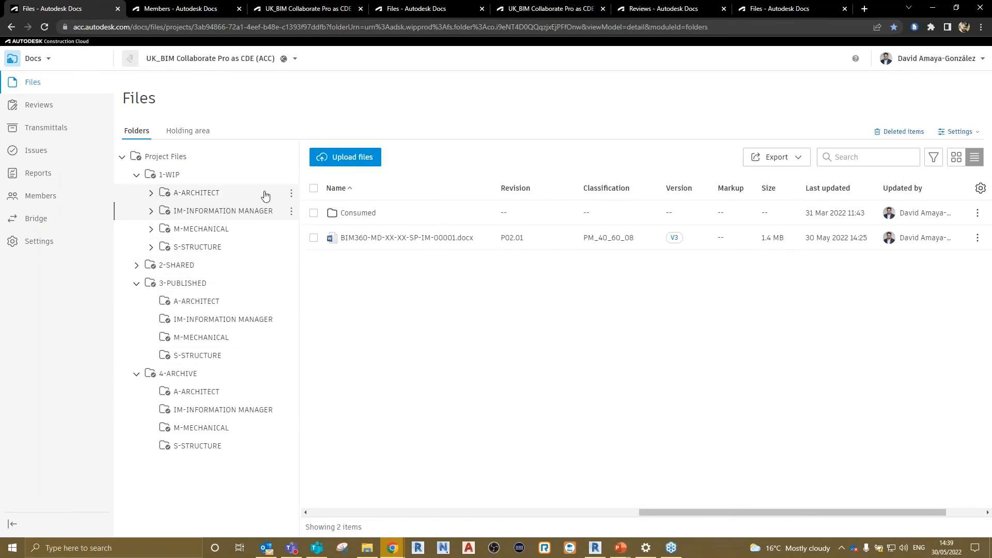
Check the IM-INFORMATION MANAGER folder under 4-ARCHIVE and start a transmittal for BIM360-MD-XX-XX-SP-IM-00001.docx from the matching 3-PUBLISHED folder
click(227, 411)
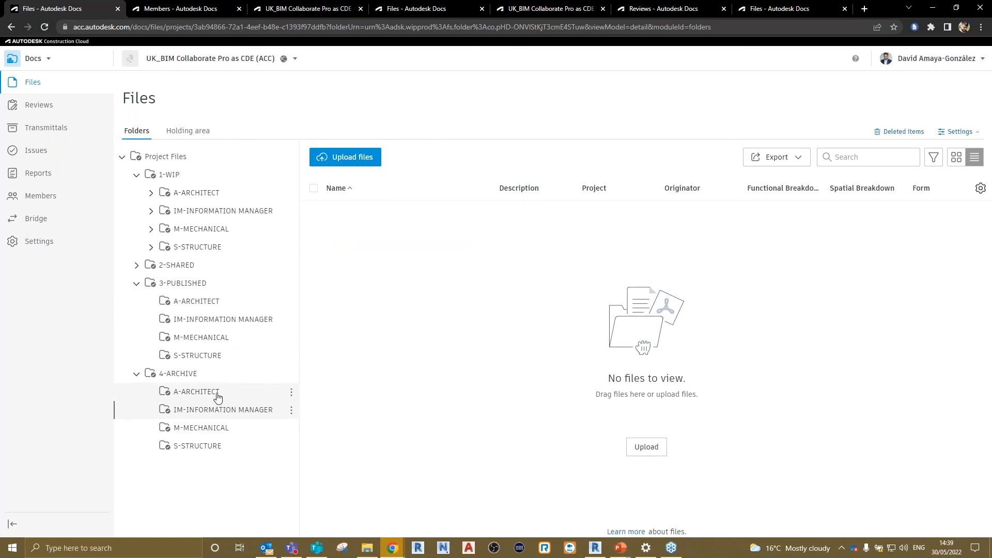
click(222, 321)
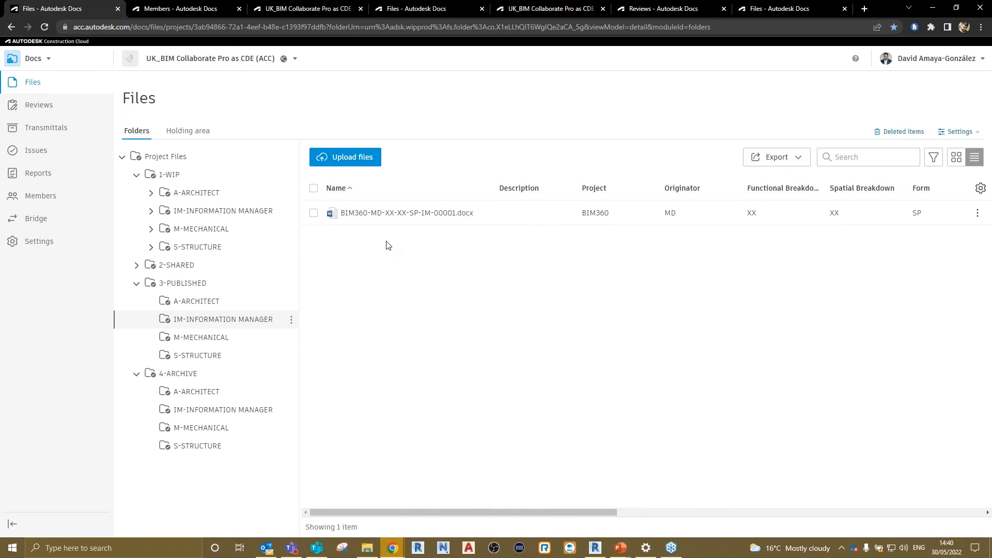
click(315, 213)
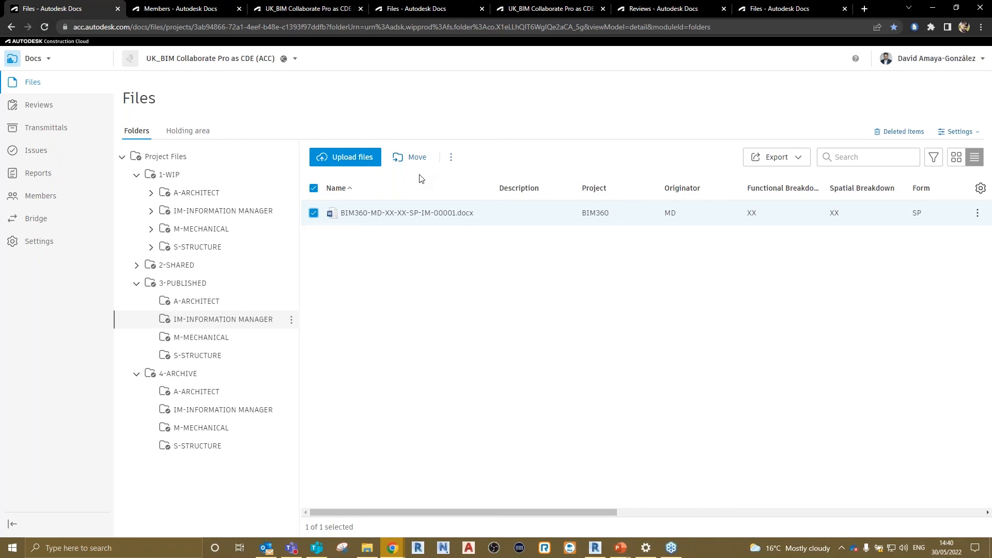
click(451, 158)
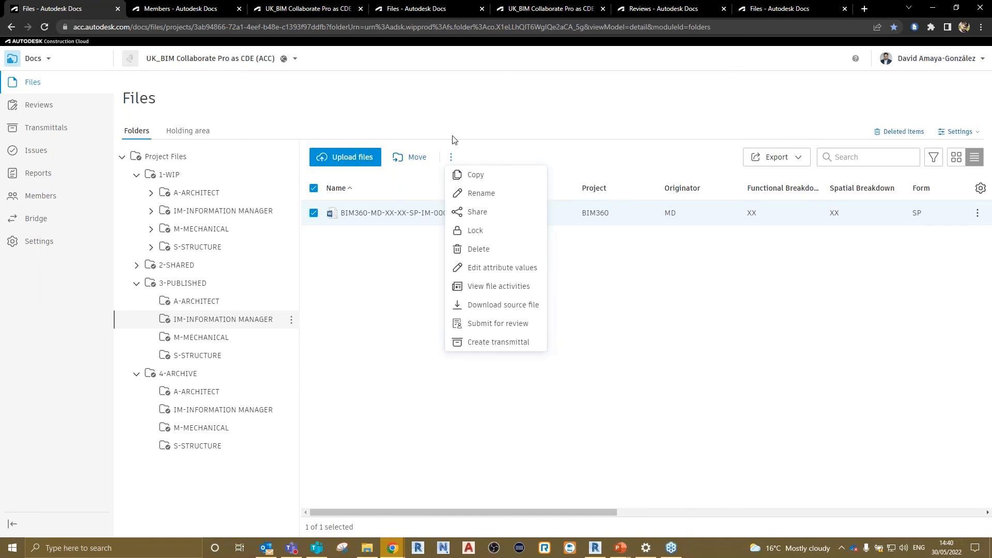
click(515, 343)
Examine the user, role and company lists of available recipients for the transmittal
click(531, 171)
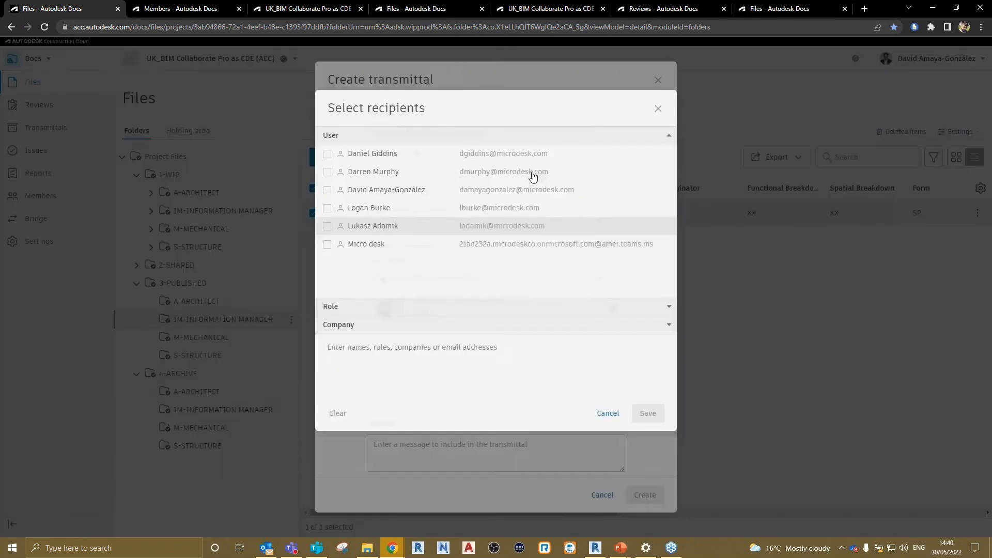
click(657, 136)
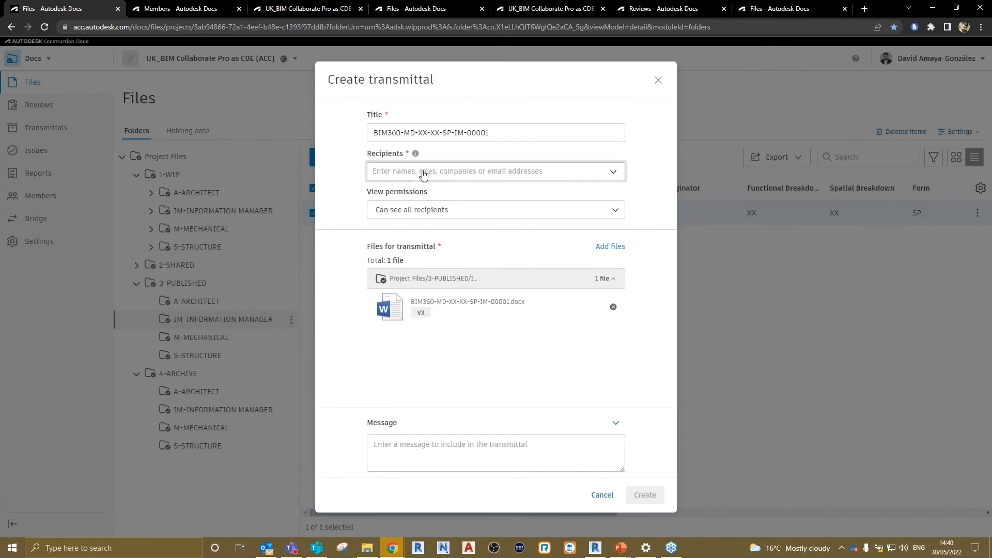
click(370, 171)
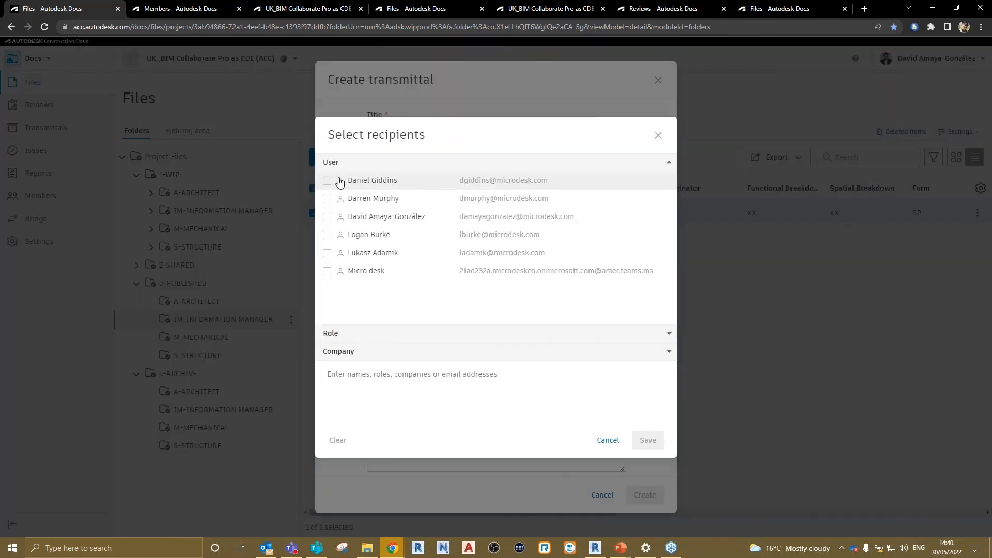
click(337, 335)
click(343, 353)
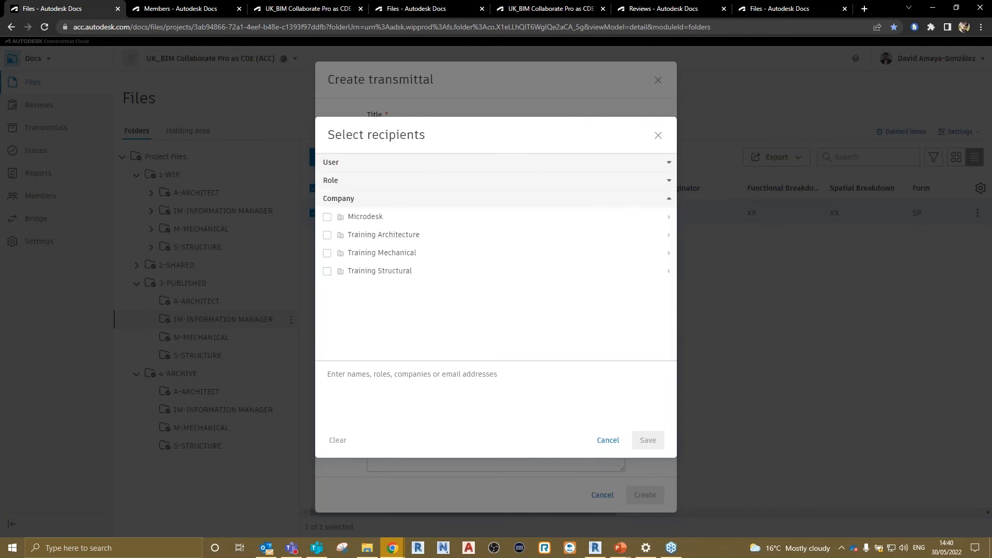
click(358, 163)
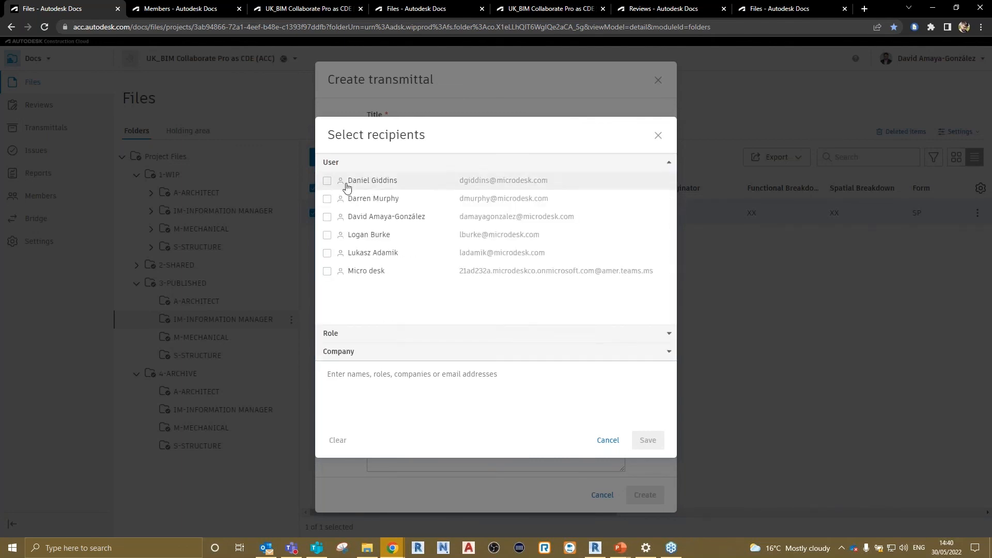
click(365, 348)
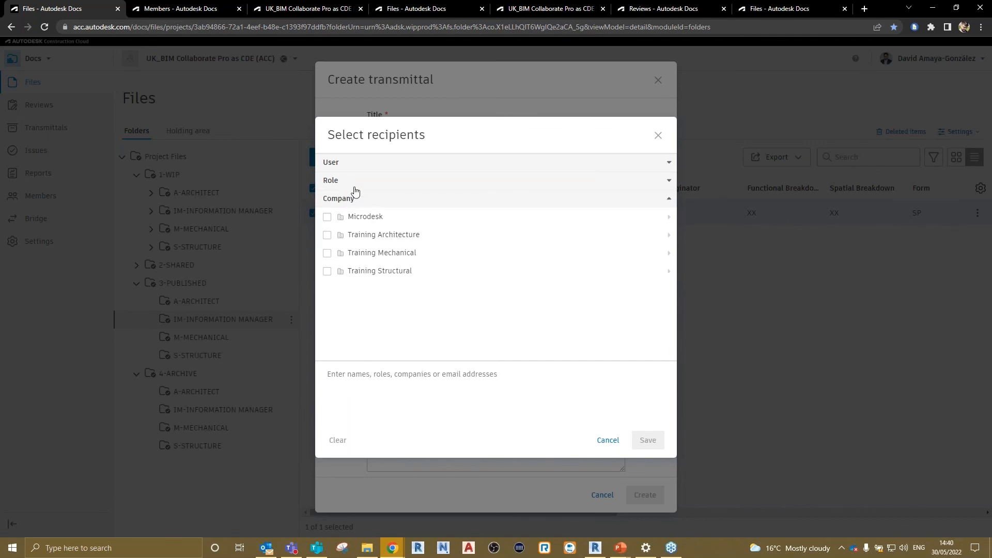
click(346, 184)
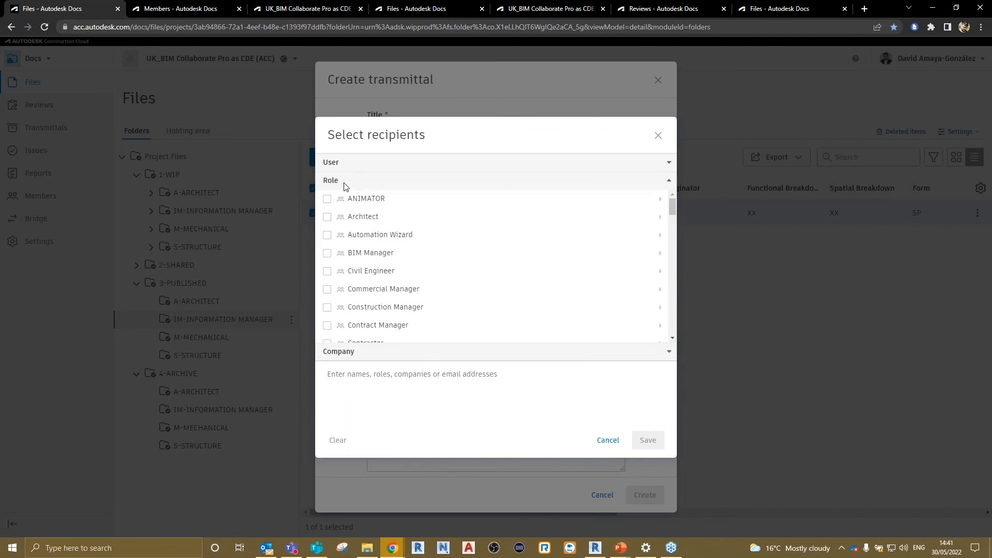
click(332, 164)
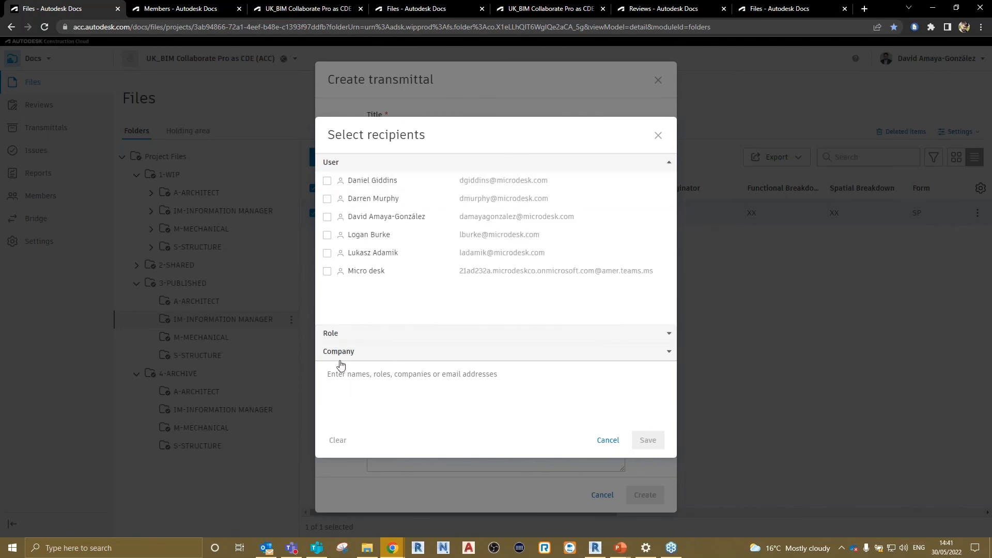
Add the company Microdesk as the transmittal's recipient and save the selection
click(340, 354)
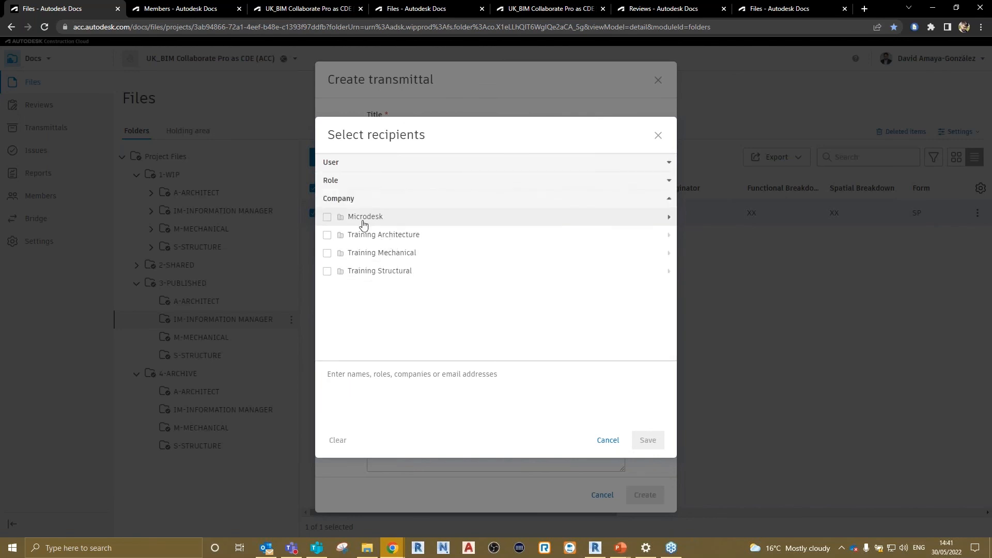
click(327, 217)
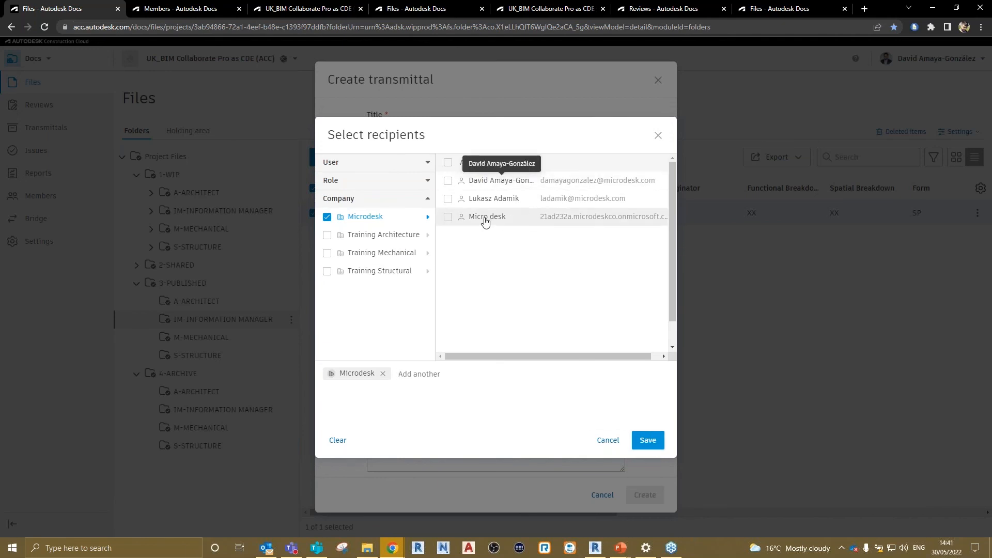
click(648, 440)
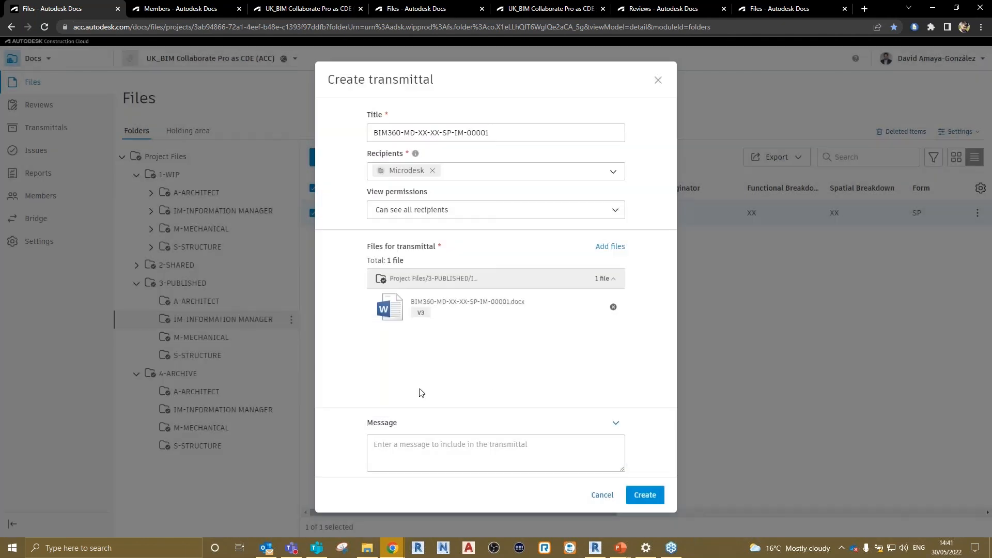
Add the message "Please see updated BEP" to the transmittal and create it
click(437, 446)
text(Th)
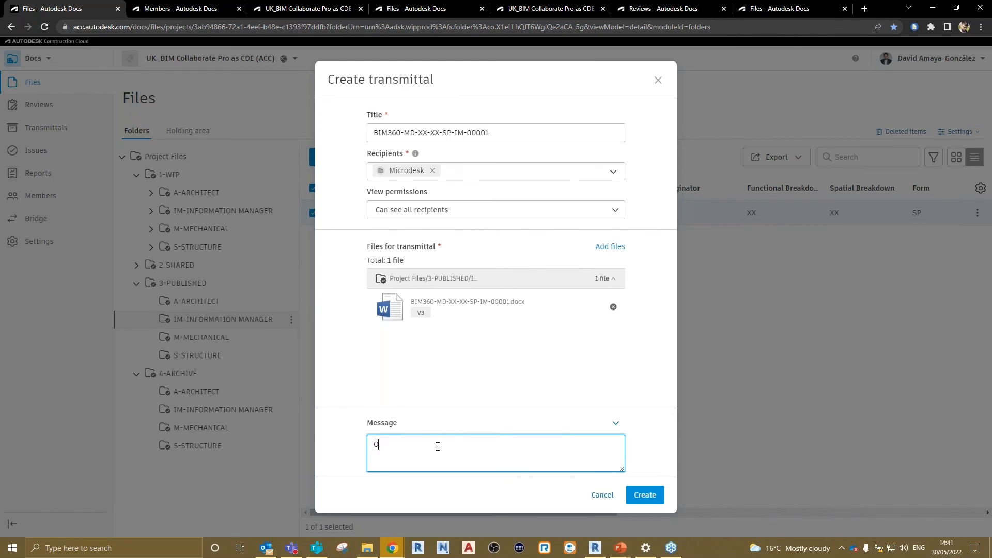
key(BackSpace)
key(BackSpace)
text(Ple)
key(BackSpace)
key(BackSpace)
text(lease see updated BEP)
click(654, 500)
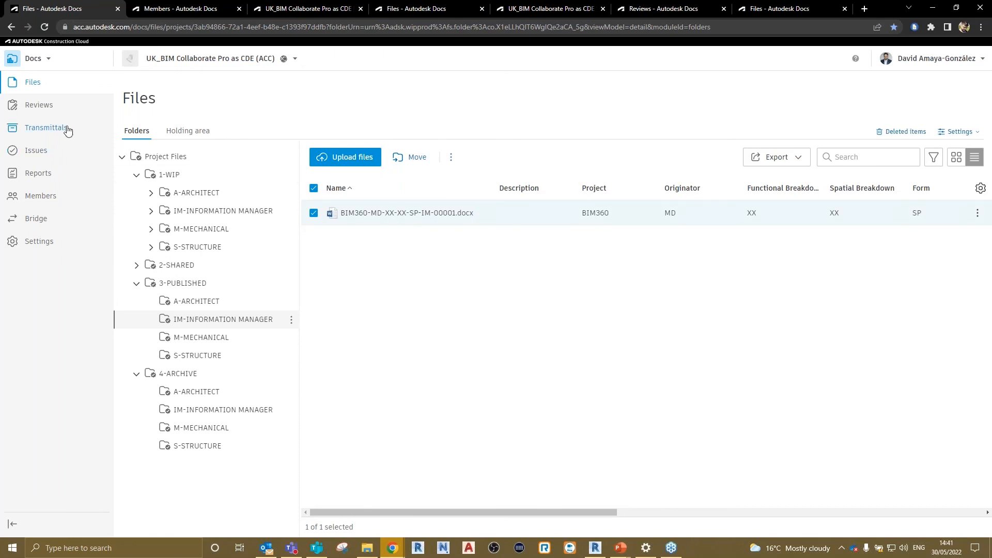
Open the newly sent transmittal #2 from the project's transmittals
click(52, 130)
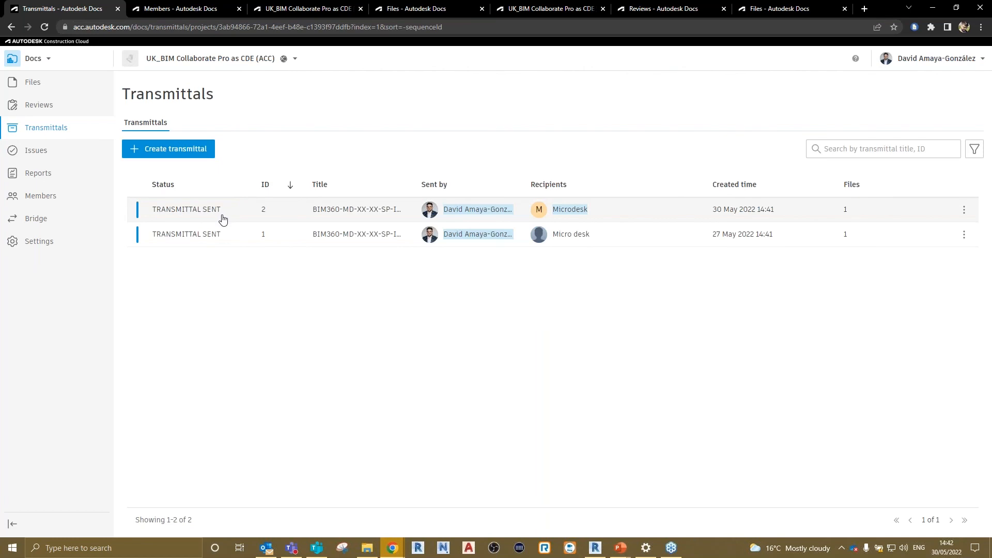
click(221, 216)
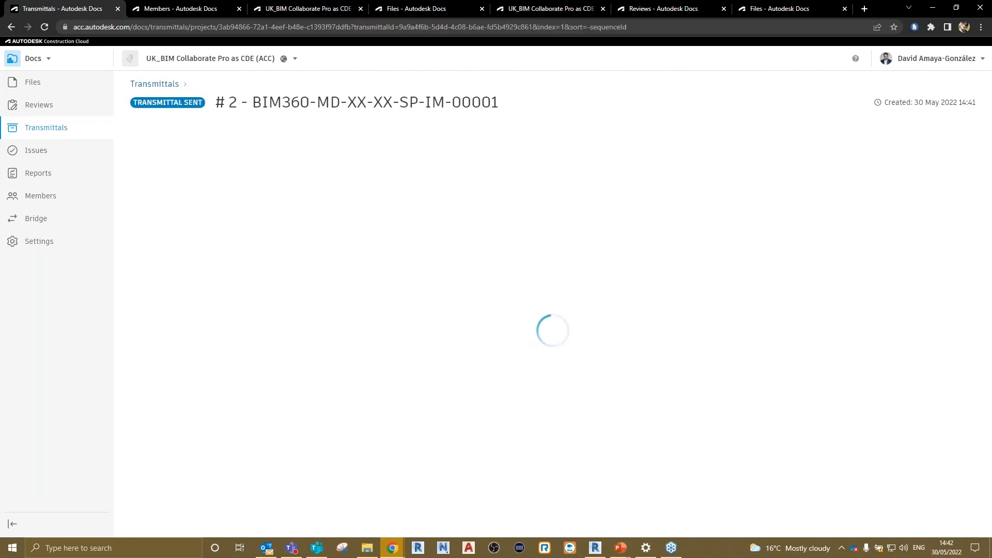